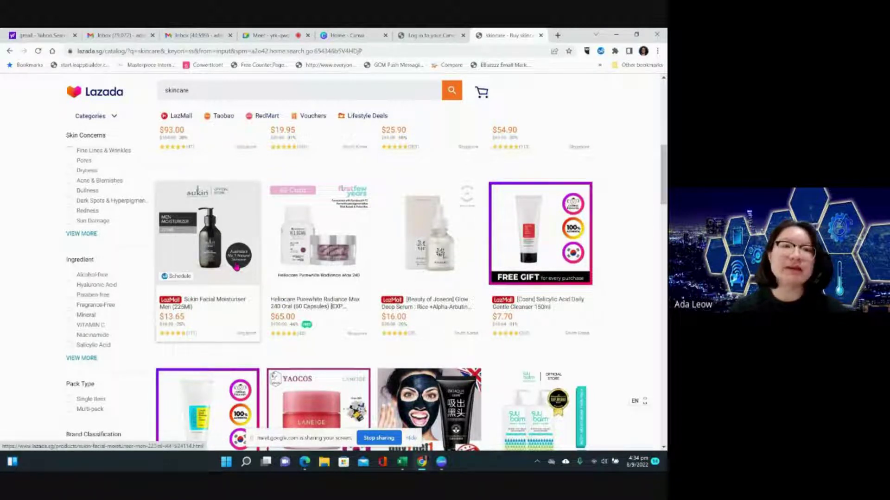
Look through the product thumbnails in Lazada's skincare search results, comparing their backgrounds, frames and promotional banners.
scroll(236, 267, "down", 2)
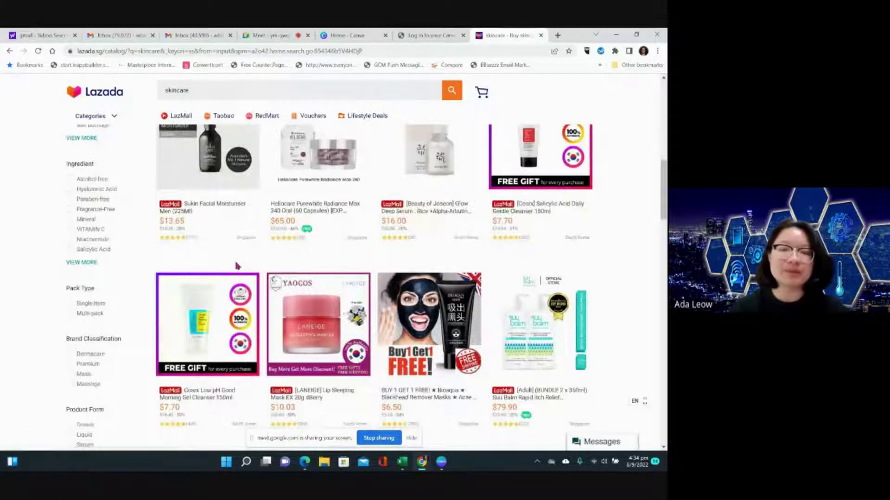
scroll(237, 266, "down", 2)
scroll(237, 266, "down", 2)
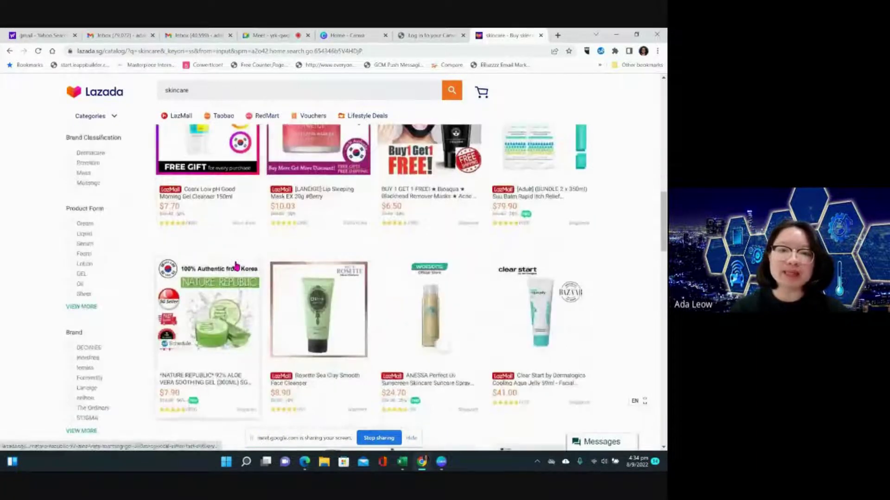
scroll(236, 264, "down", 2)
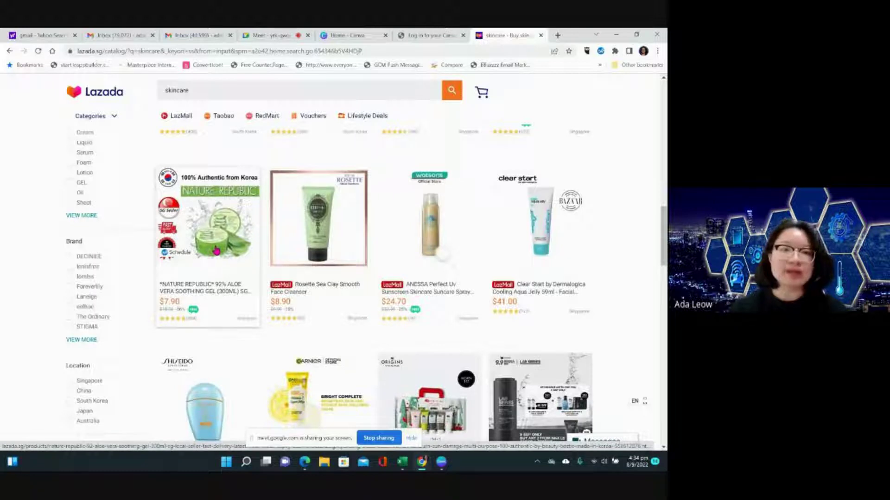
scroll(216, 250, "down", 2)
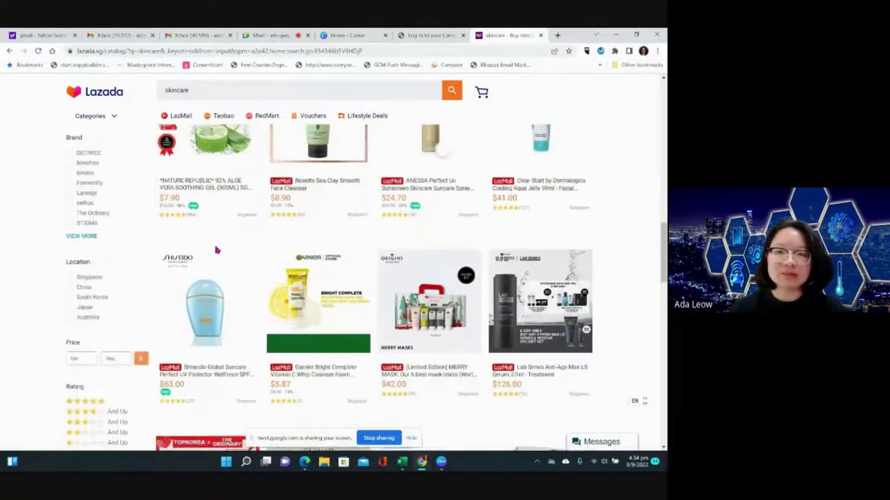
scroll(215, 251, "down", 3)
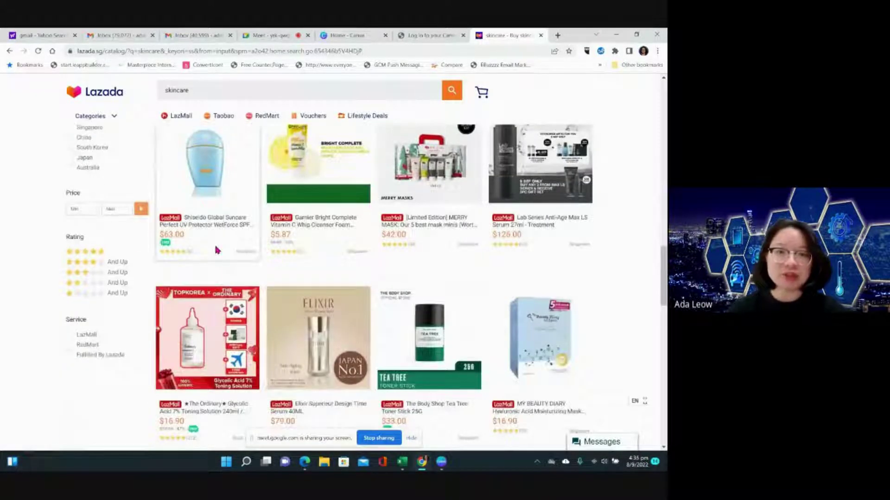
scroll(216, 250, "down", 2)
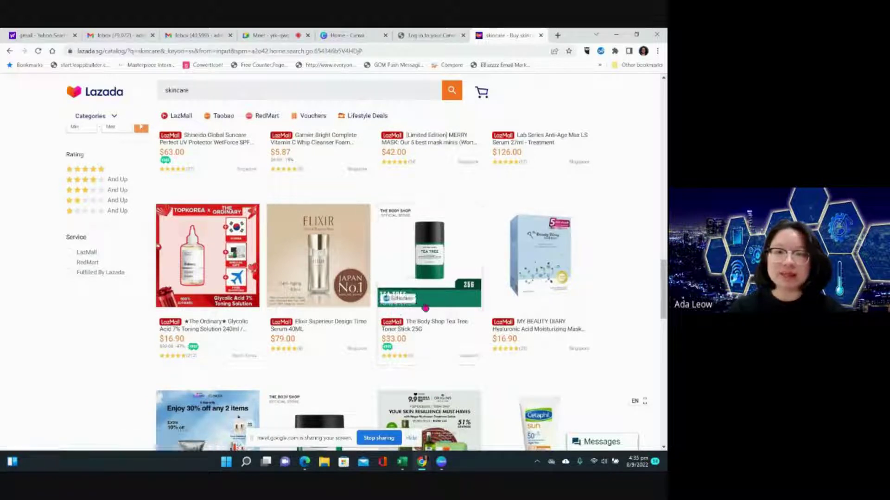
scroll(429, 308, "down", 2)
scroll(428, 308, "down", 1)
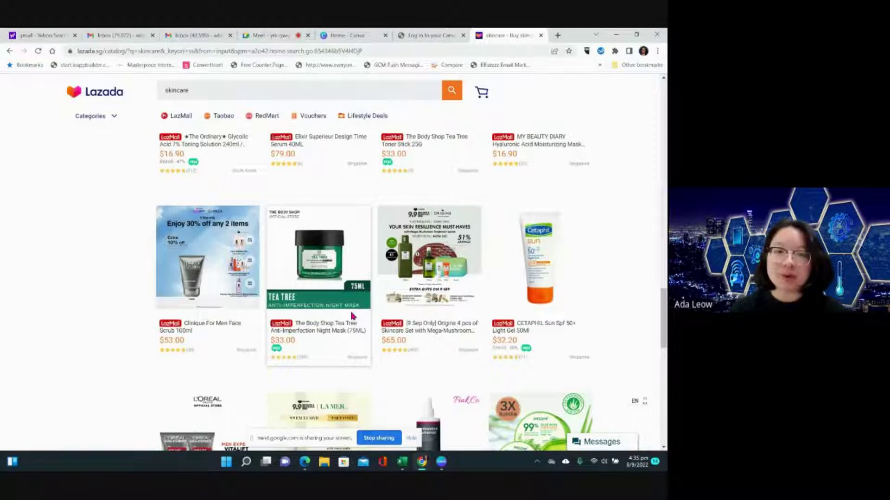
scroll(352, 316, "down", 2)
scroll(351, 316, "down", 1)
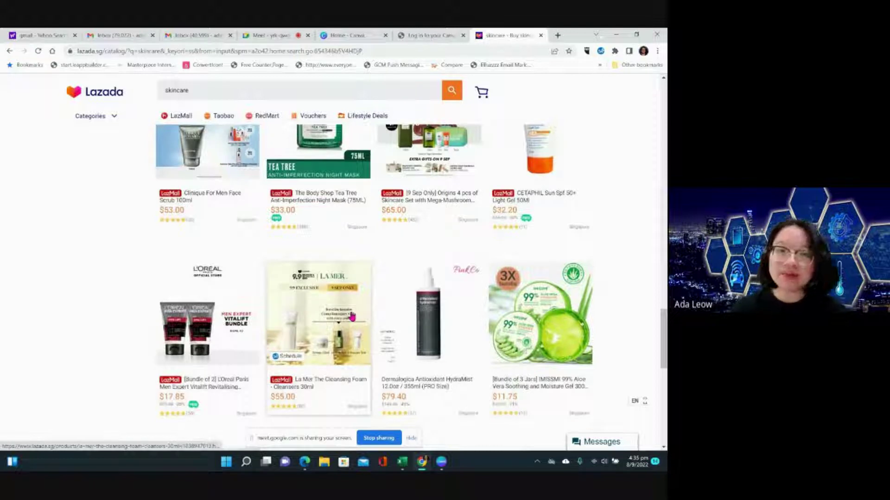
scroll(352, 316, "down", 4)
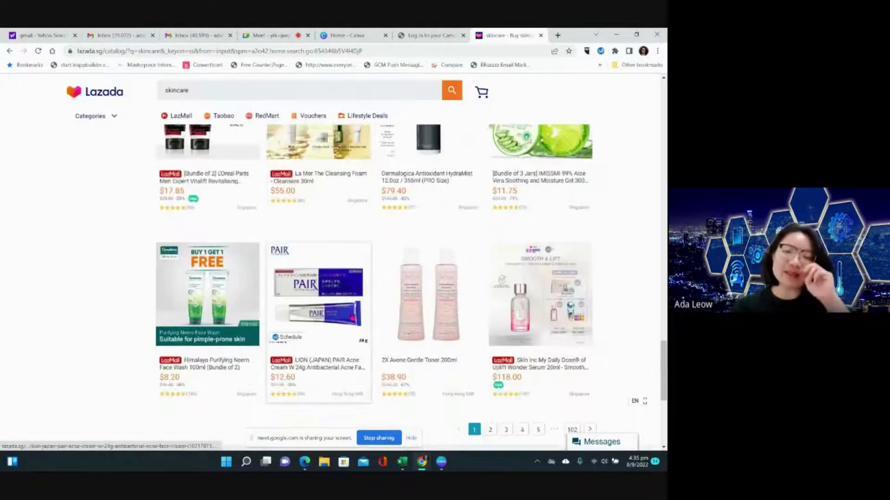
scroll(352, 316, "down", 3)
scroll(352, 316, "up", 20)
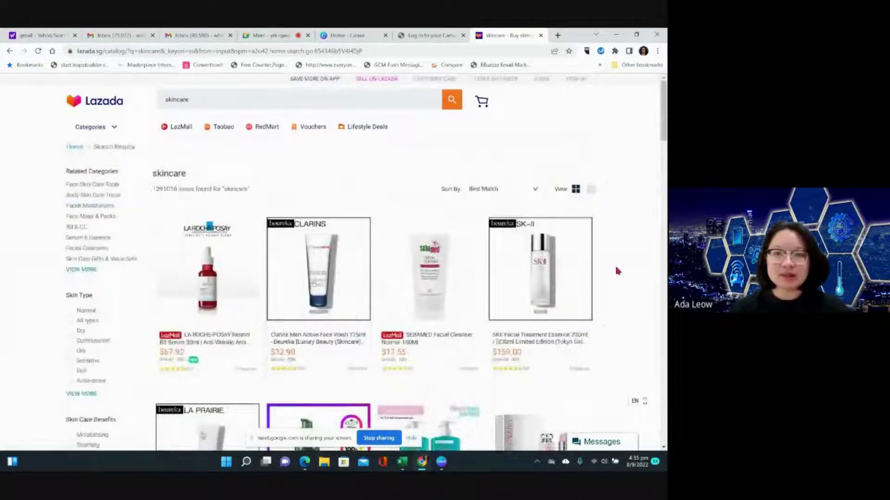
scroll(605, 329, "down", 4)
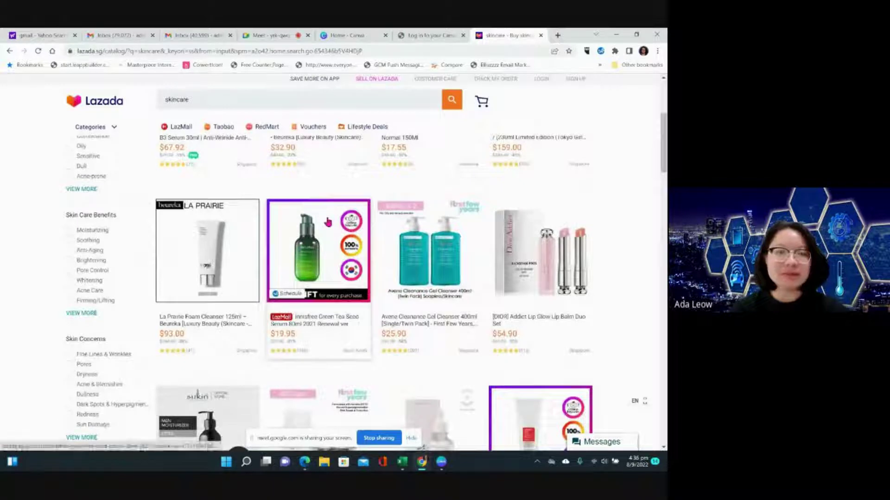
scroll(272, 271, "down", 5)
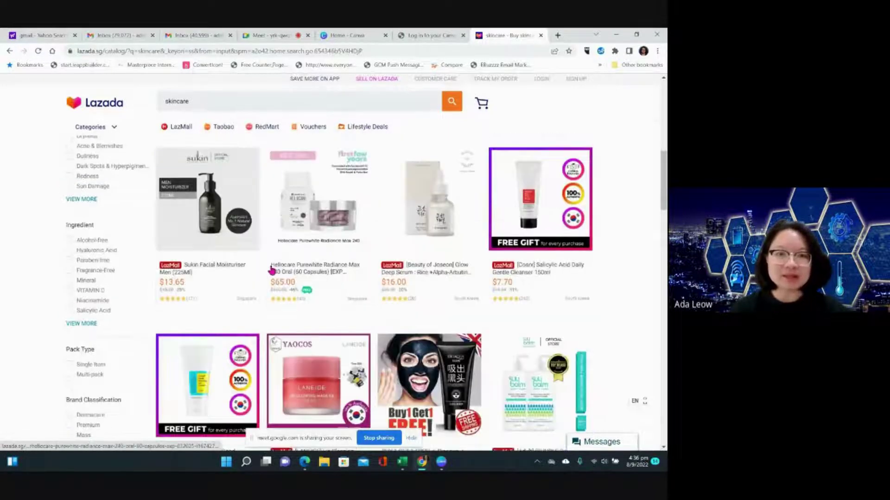
Switch to Canva and create a new custom-size design of 1200 × 1200 px.
mouse_move(441, 462)
left_click(440, 410)
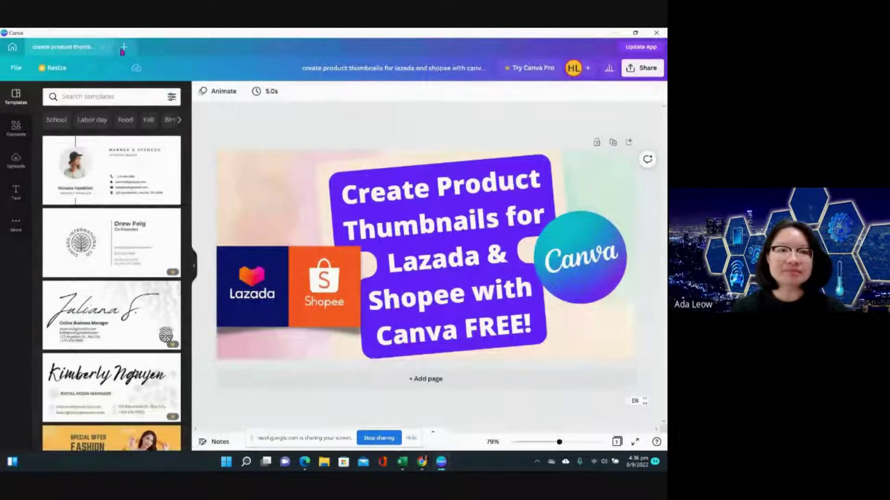
left_click(124, 47)
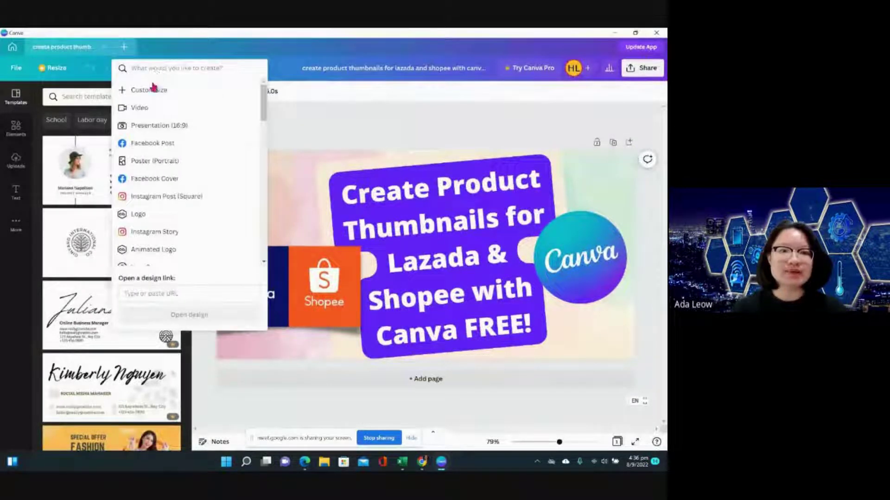
left_click(153, 88)
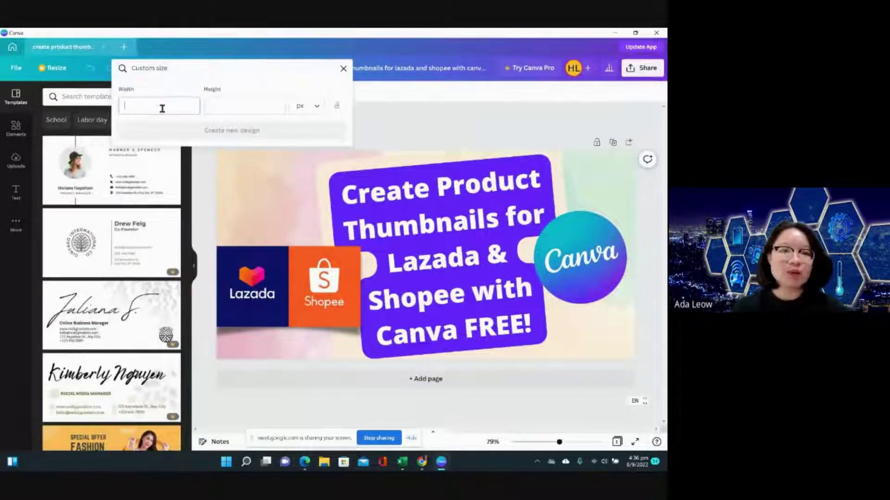
type("1200")
key("Tab")
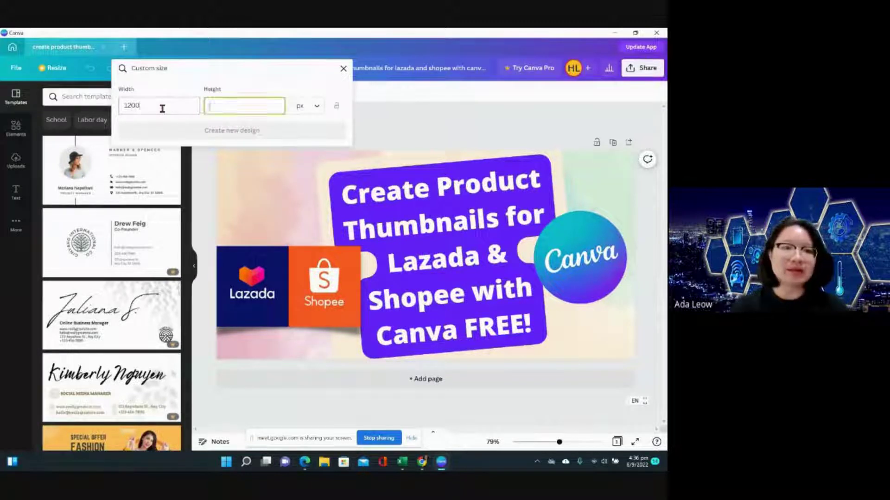
type("1200")
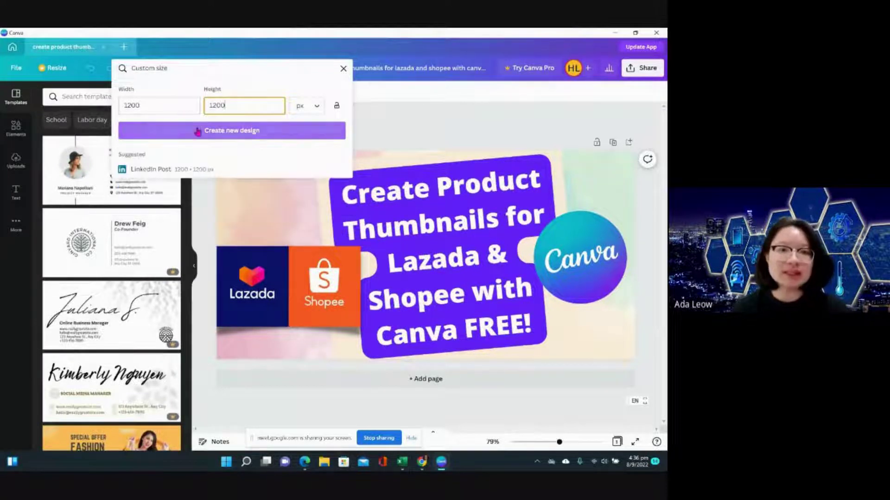
left_click(198, 131)
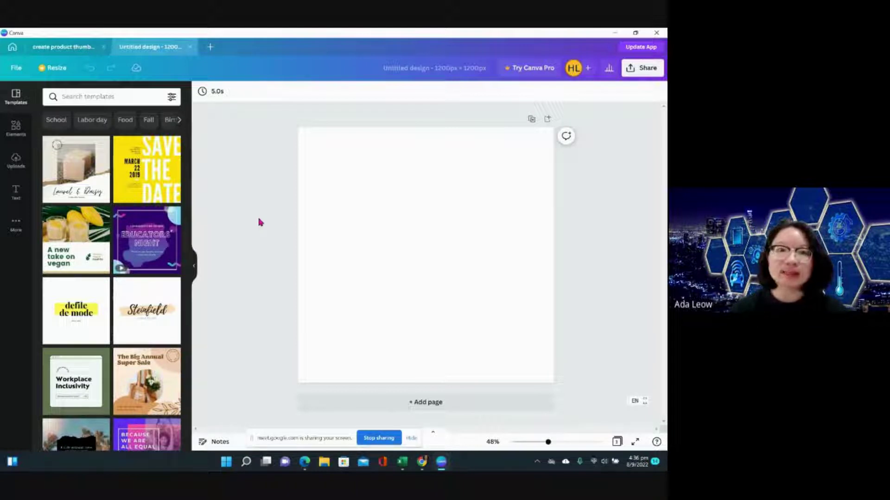
Switch back to the Lazada page in Chrome and search for "lancome" in place of the skincare query.
mouse_move(422, 462)
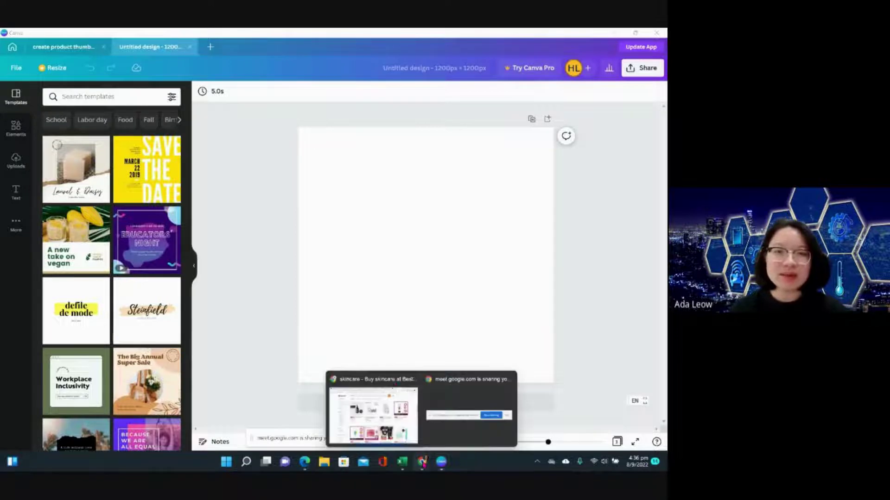
left_click(382, 425)
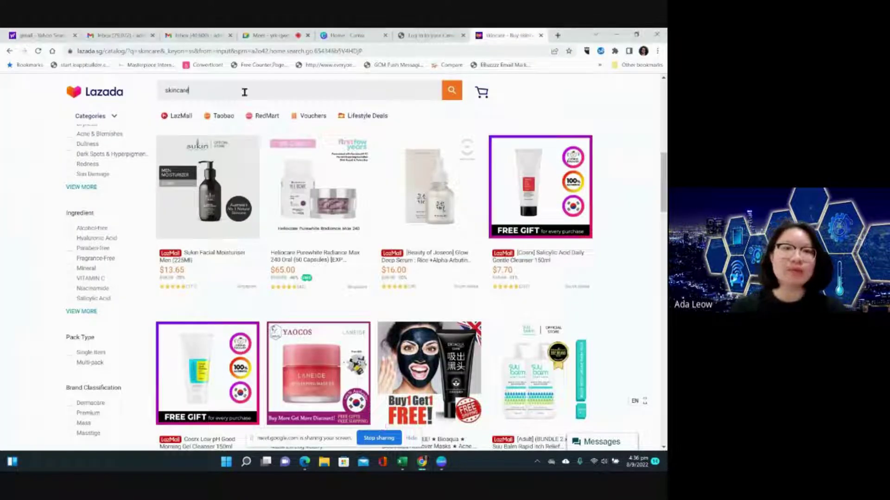
left_click(244, 91)
key("BackSpace")
key("BackSpace")
key("BackSpace")
key("BackSpace")
key("BackSpace")
key("BackSpace")
key("BackSpace")
key("BackSpace")
type("lancome")
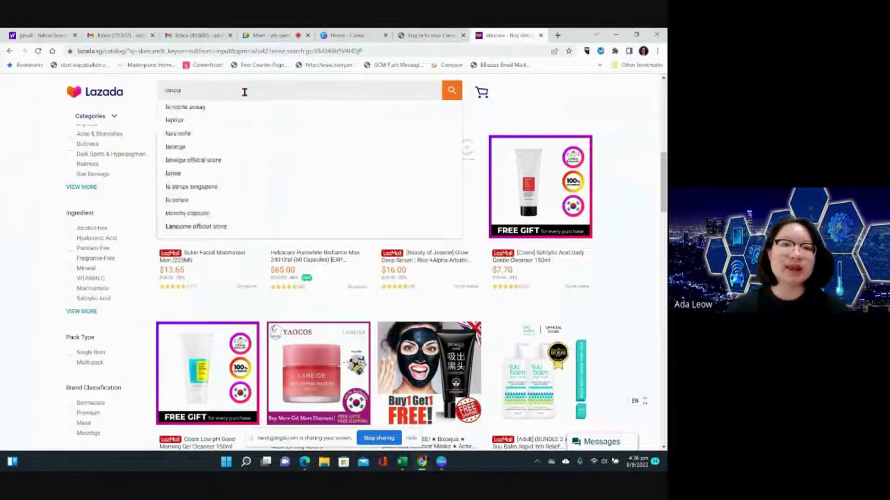
key("Return")
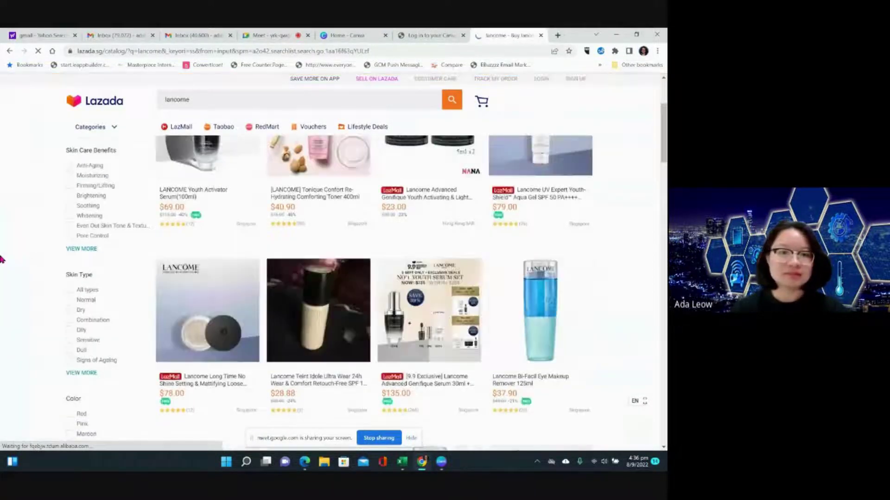
Open the Lancome Long Time No Shine Setting & Mattifying Loose Powder listing and examine its main product image enlarged.
left_click(249, 287)
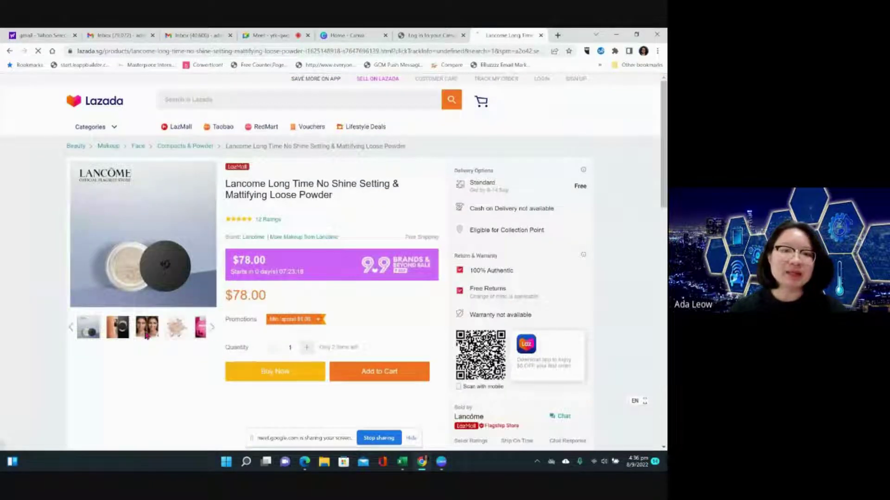
mouse_move(100, 288)
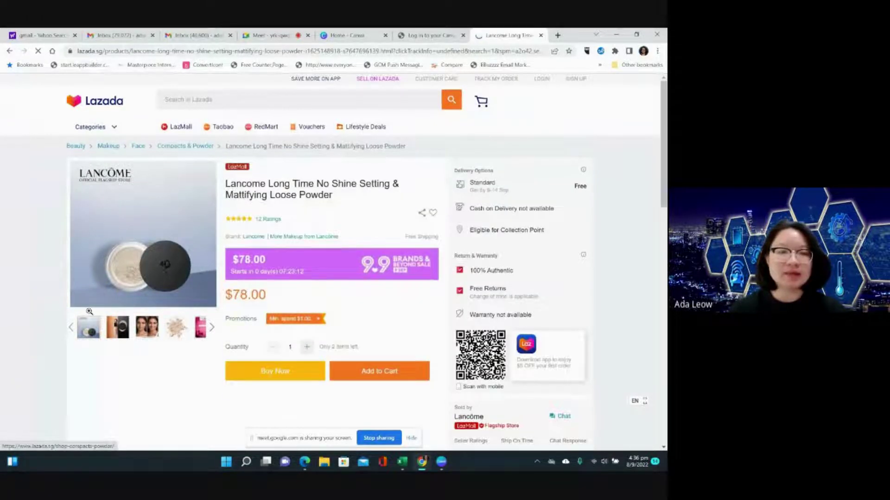
mouse_move(139, 250)
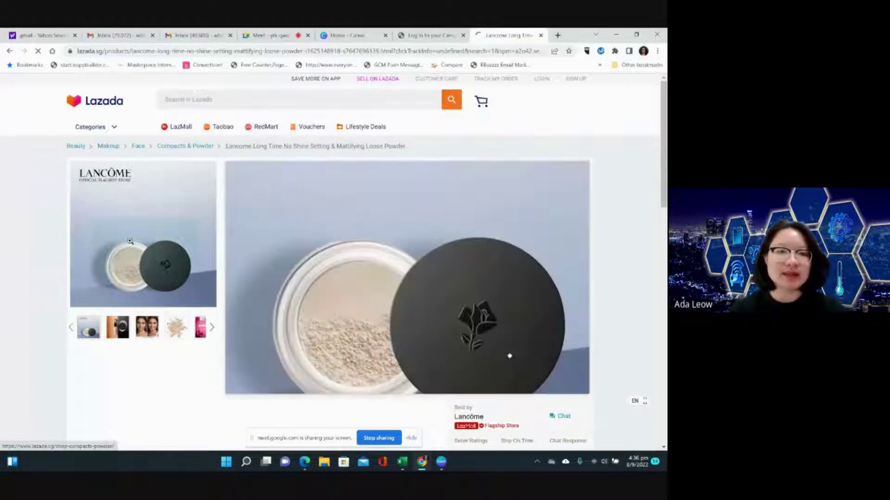
Go to the Lancôme flagship store from the product listing and look over the banners on its Store page.
scroll(196, 265, "down", 3)
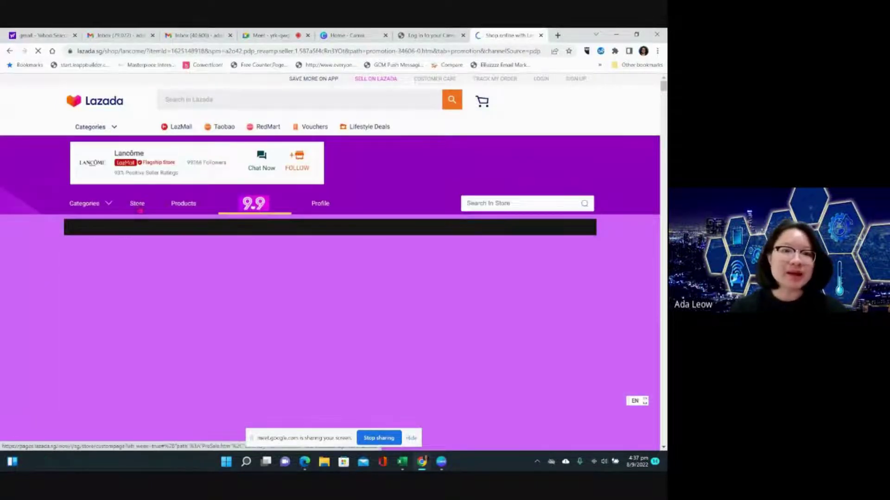
left_click(175, 204)
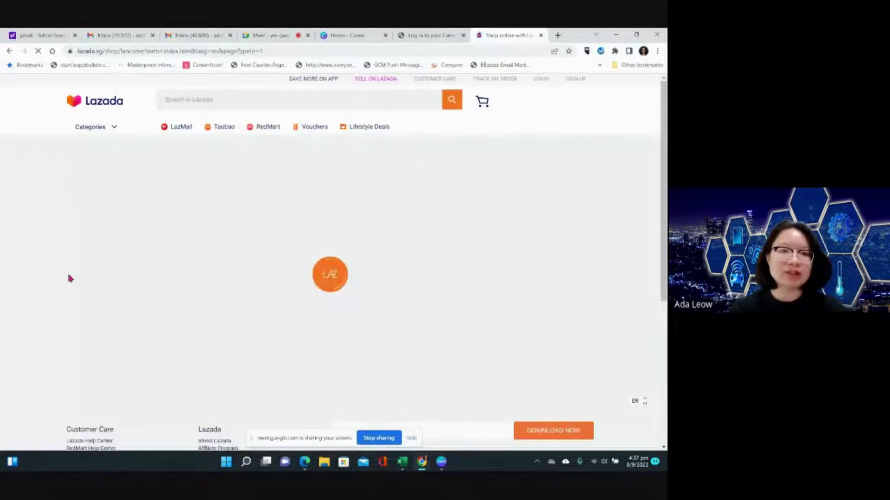
scroll(70, 278, "down", 5)
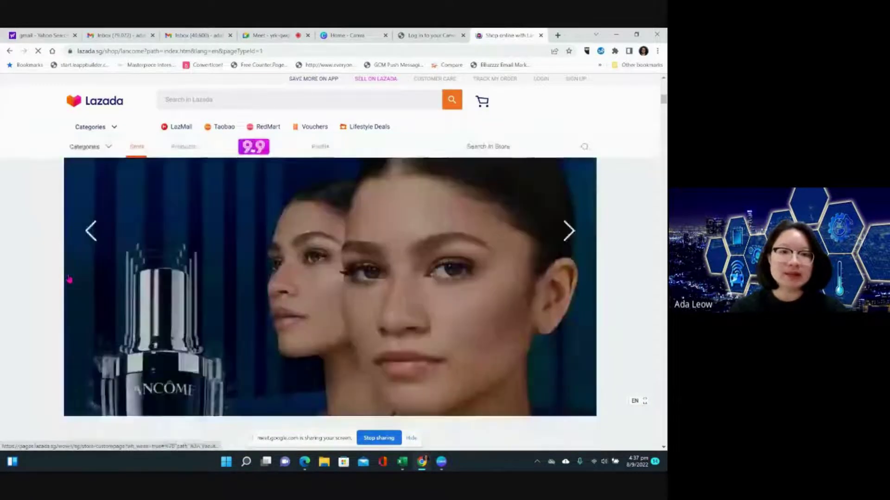
scroll(184, 150, "down", 3)
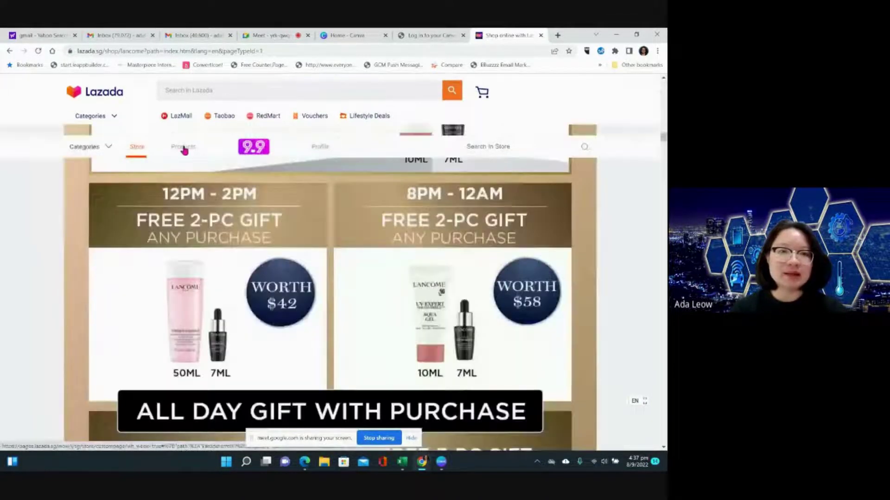
Show all products of the Lancôme store and examine how their thumbnails share a consistent background and logo.
left_click(184, 148)
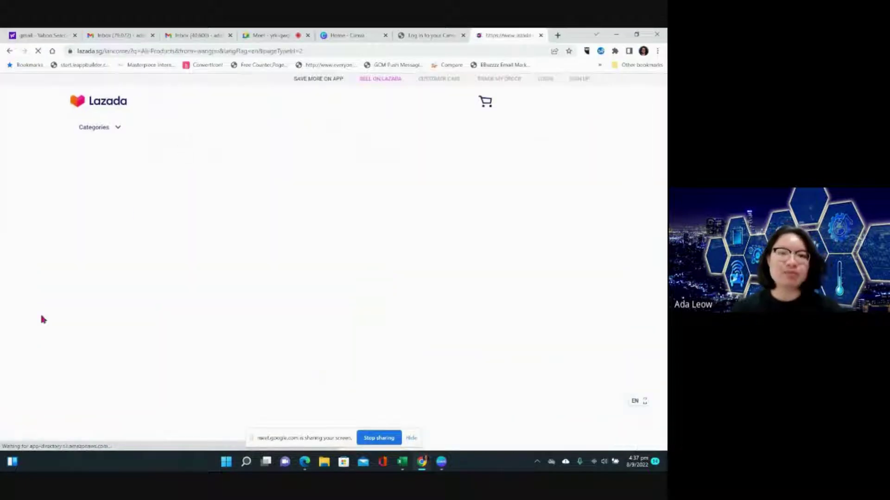
scroll(43, 320, "down", 13)
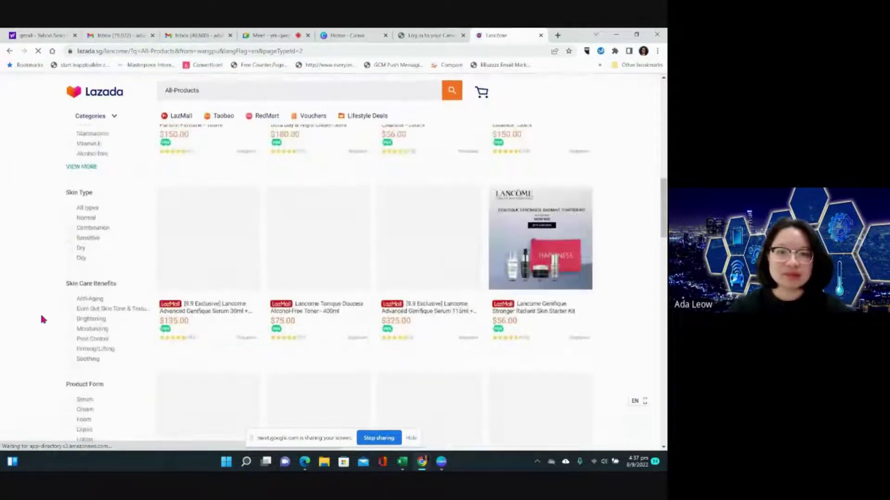
scroll(377, 248, "down", 7)
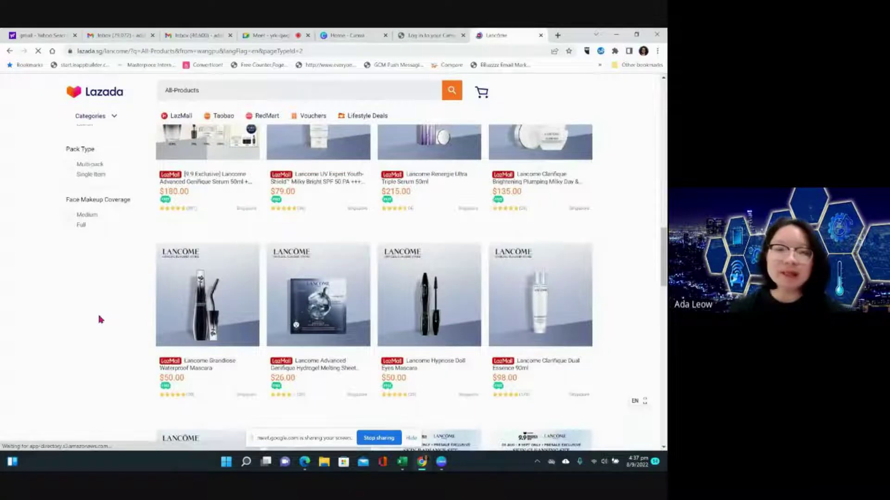
scroll(99, 319, "down", 4)
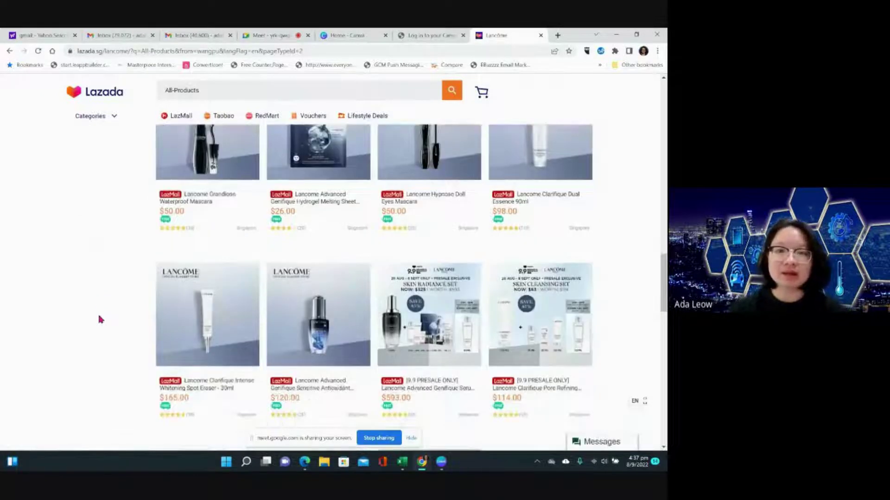
scroll(99, 319, "up", 2)
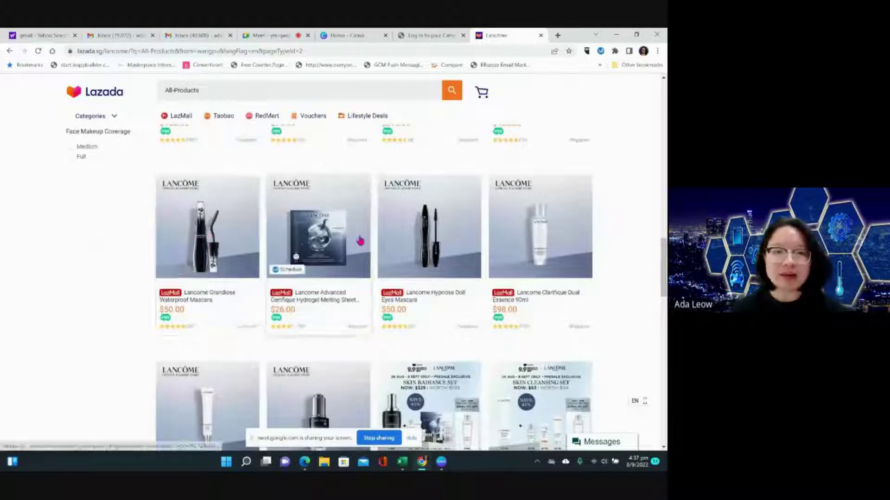
scroll(623, 195, "down", 12)
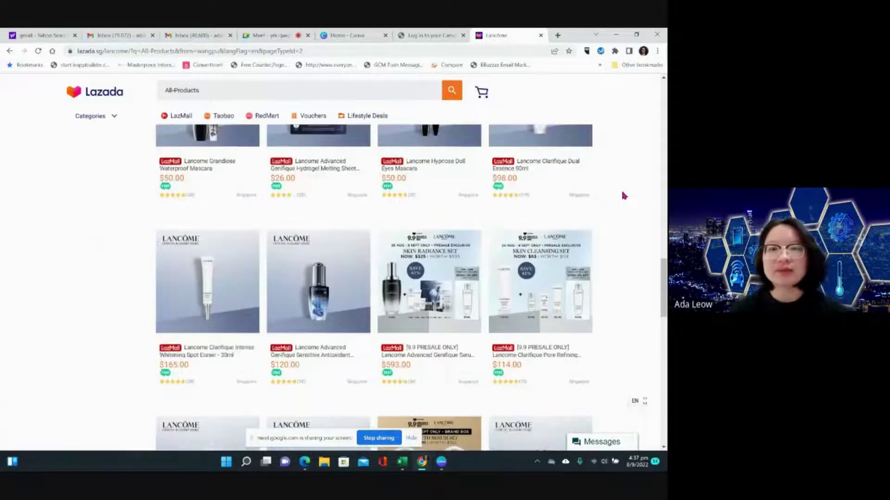
Look through more of the Lancôme store's product thumbnails, comparing the plain ones with the promotional set layouts.
scroll(623, 195, "down", 9)
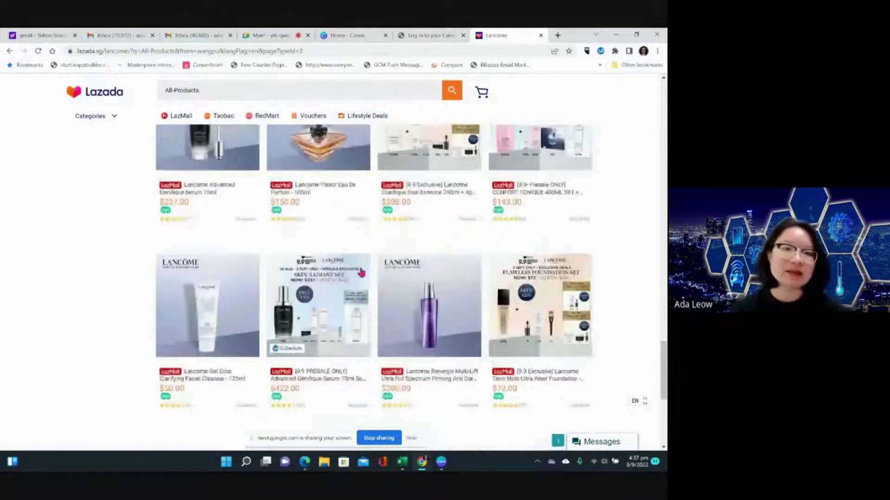
scroll(429, 305, "up", 5)
scroll(429, 306, "up", 15)
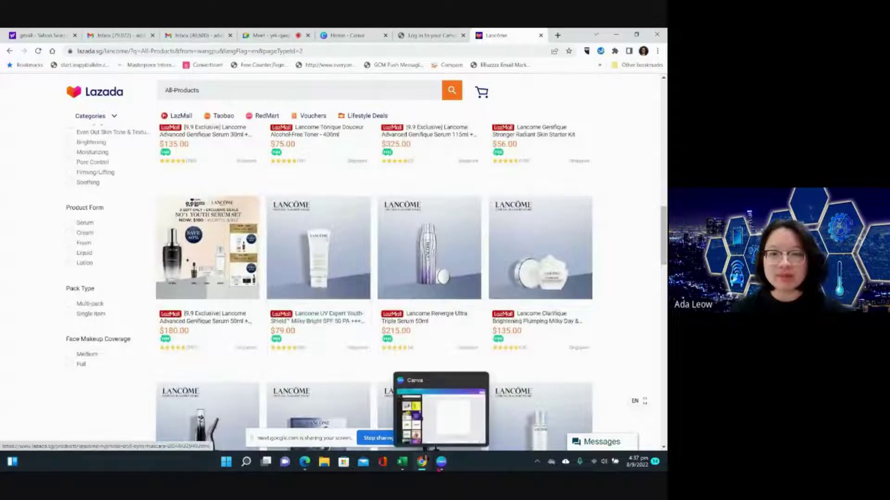
Switch to the blank 1200 × 1200 px design in Canva and add a heading reading "LOGO".
left_click(442, 462)
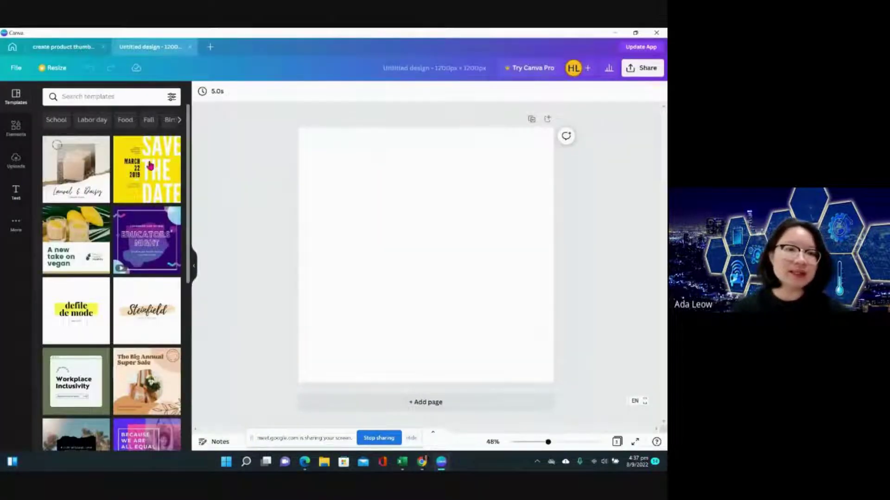
left_click(15, 194)
left_click(91, 162)
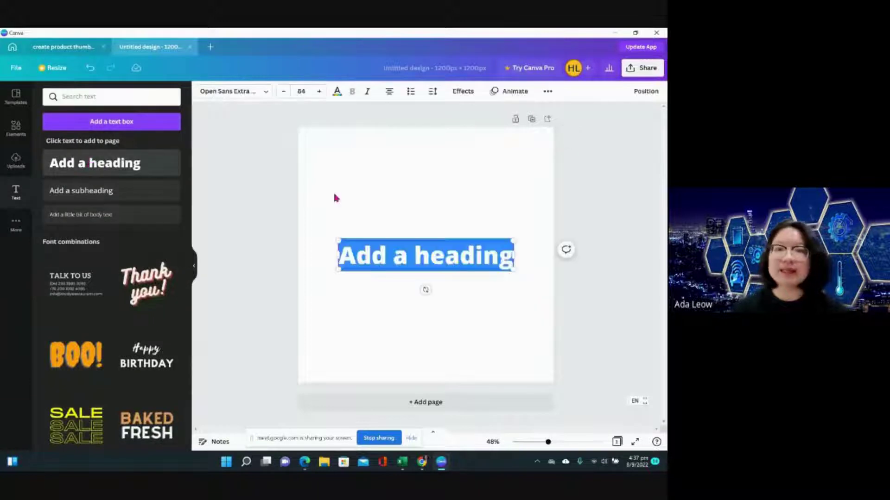
type("LOGO")
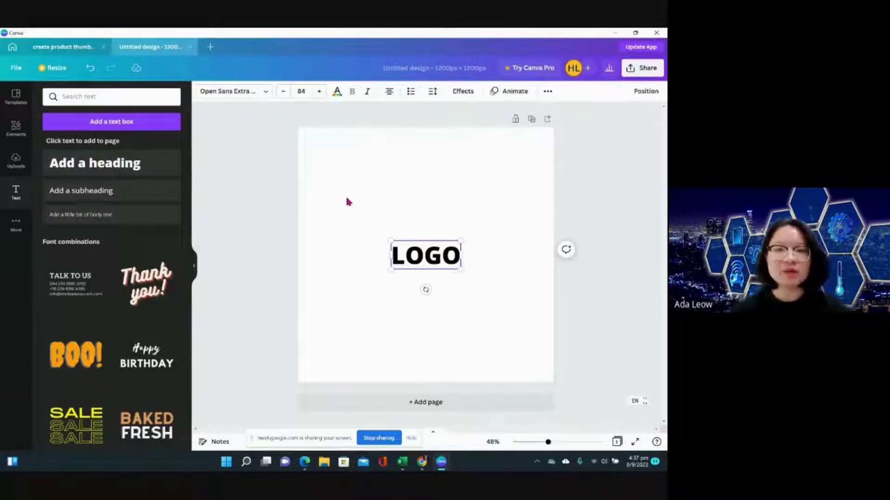
left_click(348, 202)
Add a subheading below the LOGO heading and change its text to "Official Store".
left_click(155, 194)
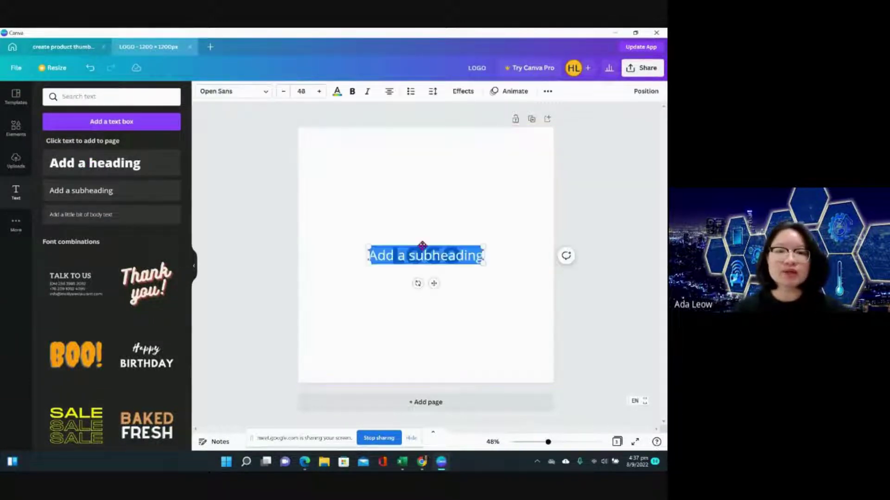
left_click_drag(384, 254, 368, 302)
double_click(368, 302)
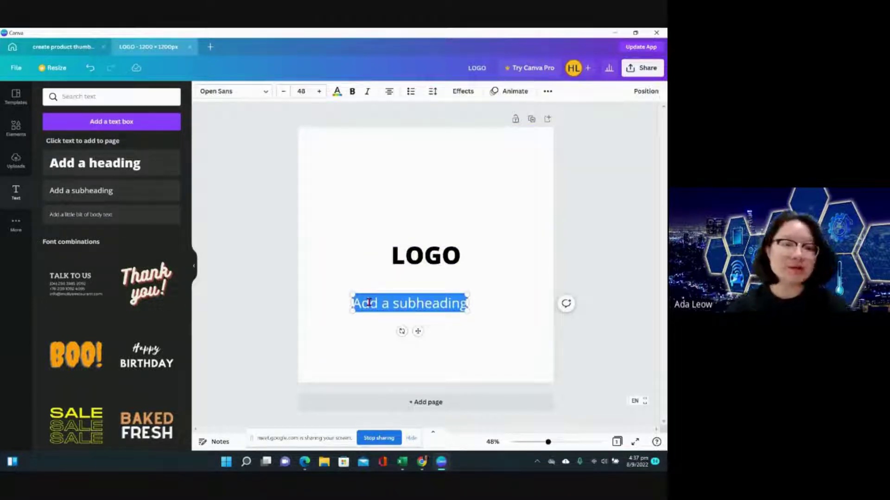
type("Of")
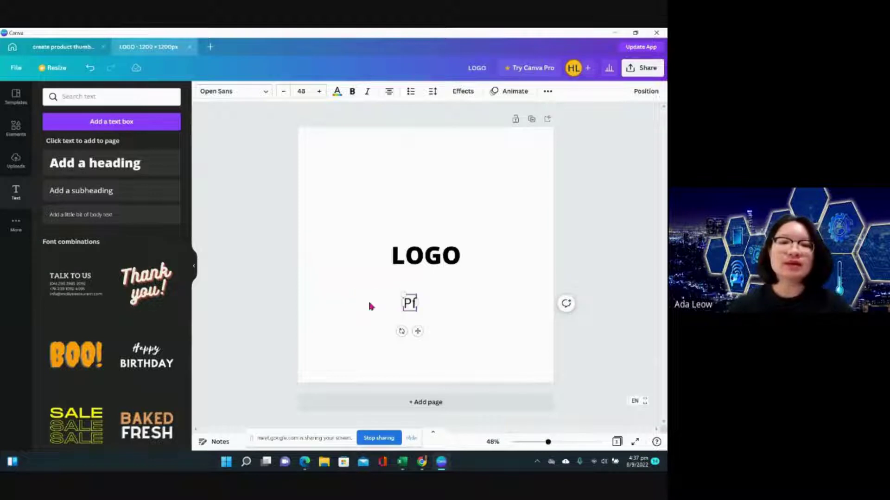
type("ficial Store")
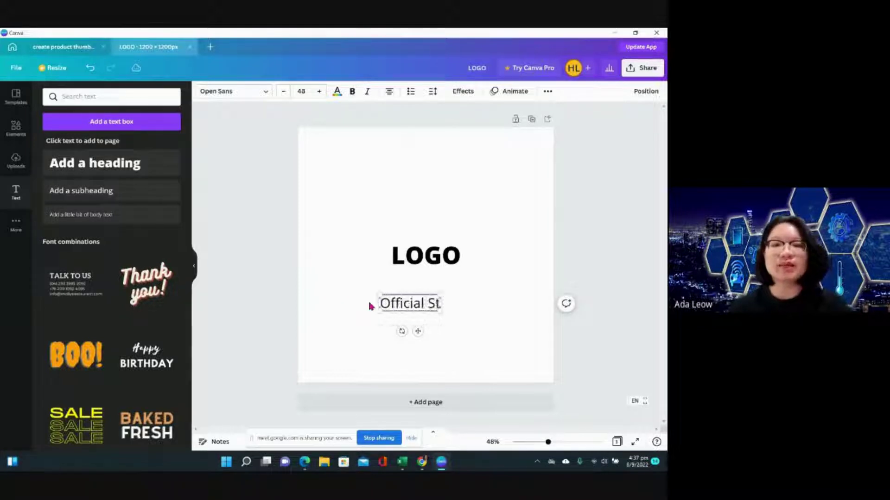
left_click(364, 246)
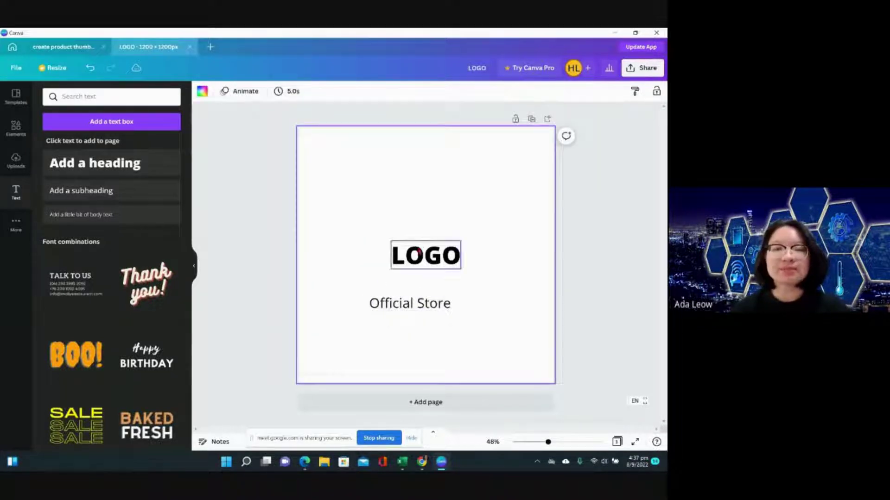
Move LOGO to the page's upper-left corner, enlarge it to font size 114, and place "Official Store" directly beneath it.
left_click_drag(418, 244, 329, 135)
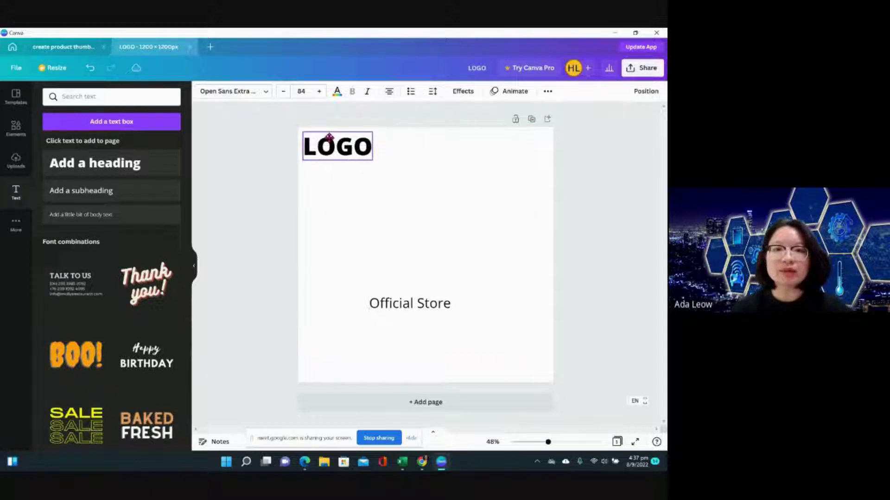
left_click_drag(373, 160, 400, 172)
left_click(415, 278)
left_click_drag(405, 300, 393, 186)
left_click(378, 225)
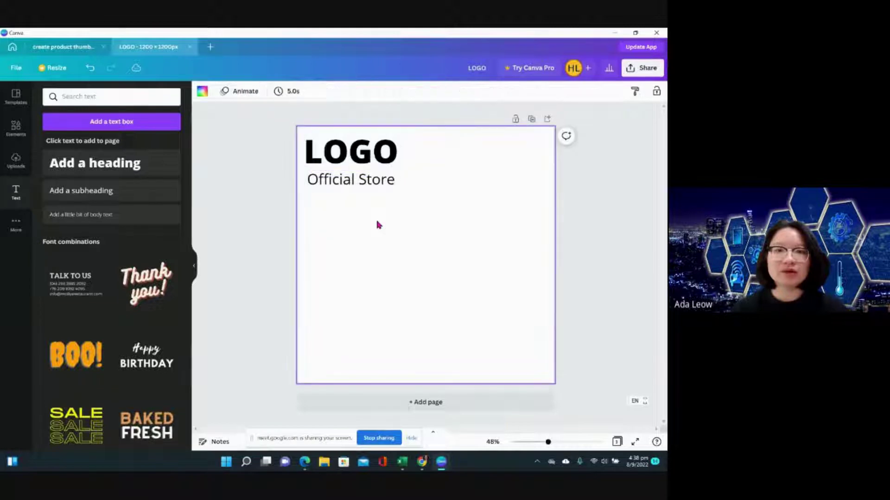
Enlarge the "Official Store" text to font size 53.6 so its left edge lines up with LOGO.
left_click(314, 187)
left_click_drag(306, 187, 304, 186)
left_click(293, 204)
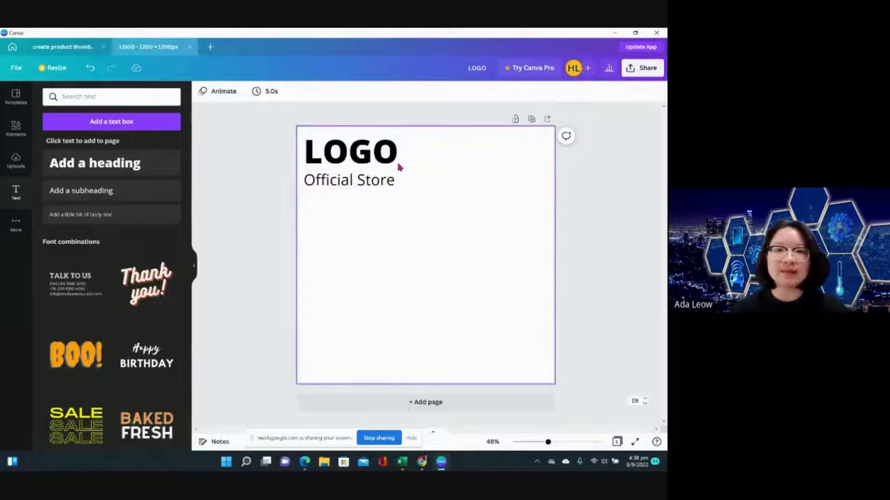
Nudge the "Official Store" text upward to tighten the gap below LOGO.
left_click(376, 187)
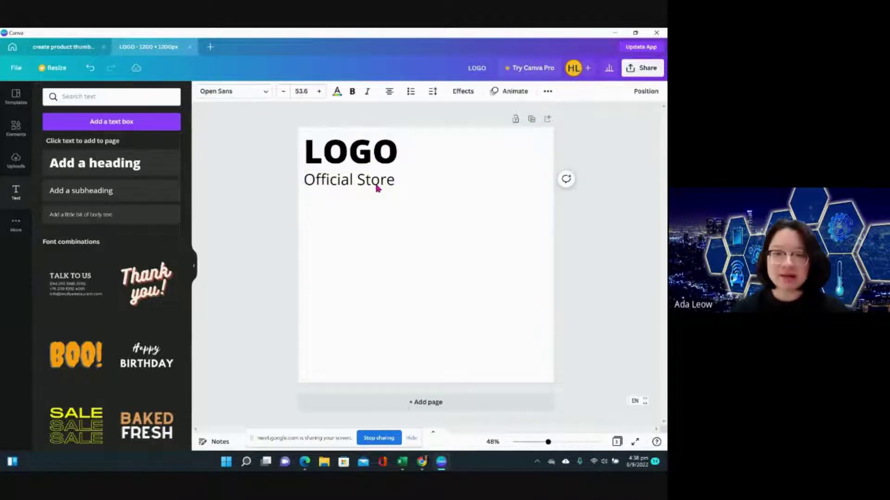
key("Up")
key("Up")
key("Up")
key("Up")
key("Up")
key("Up")
key("Up")
key("Up")
key("Up")
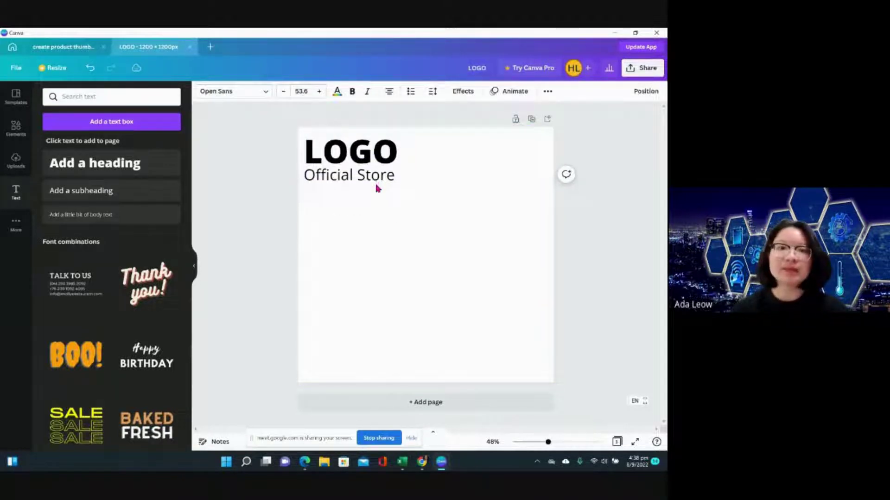
left_click(382, 224)
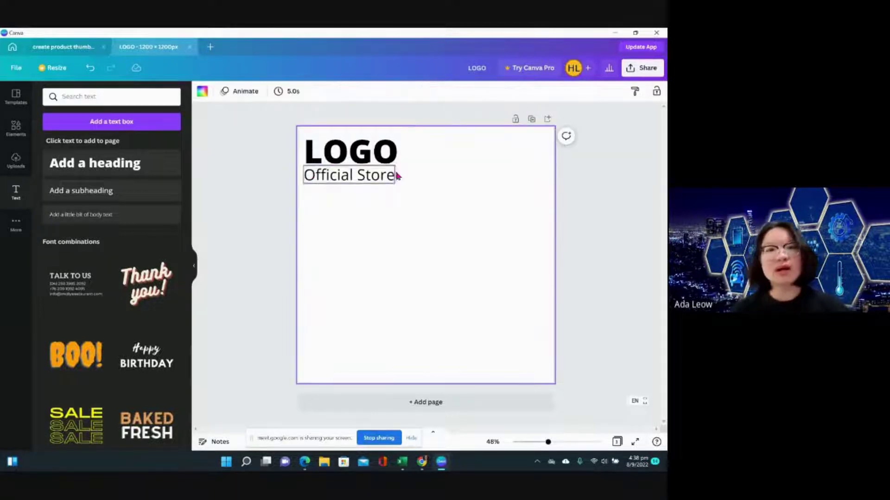
Scale the LOGO and "Official Store" texts down together, bringing LOGO to font size 93.2.
left_click(370, 160)
left_click(372, 181, "shift")
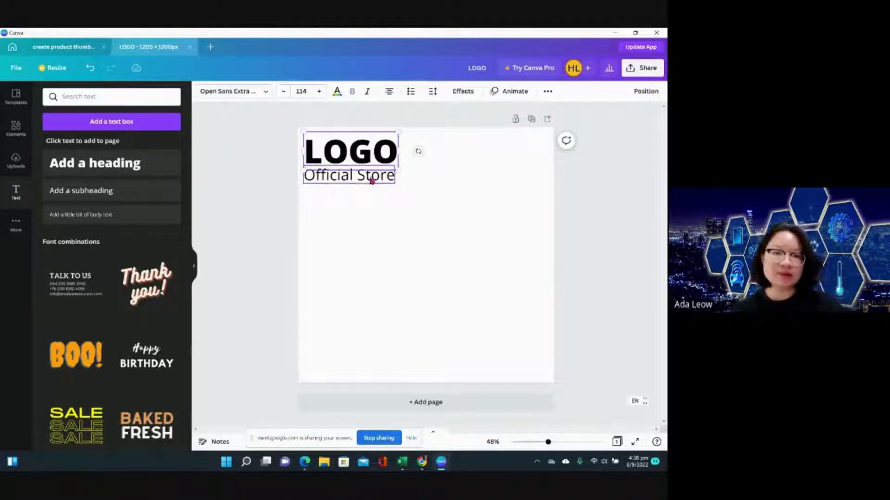
left_click_drag(399, 184, 386, 152)
left_click(384, 207)
Arrange LOGO and "Official Store" side by side in one row across the upper part of the page.
left_click(349, 150)
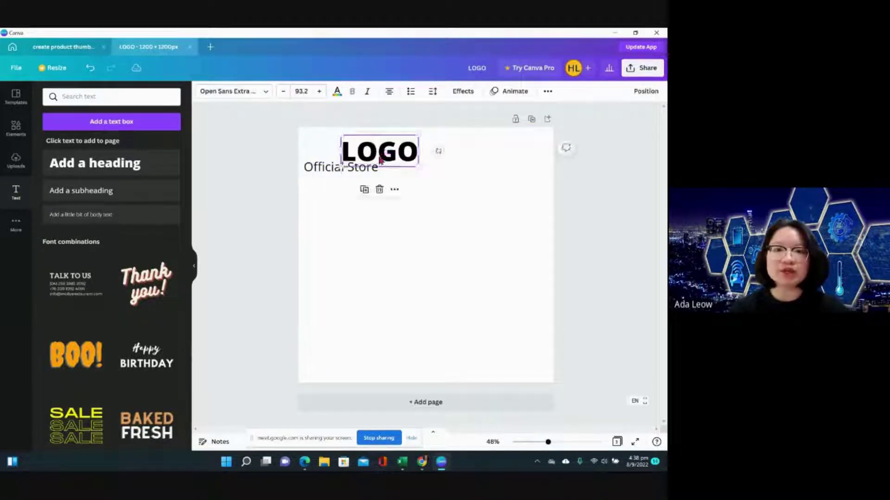
left_click_drag(333, 168, 458, 152)
left_click(436, 202)
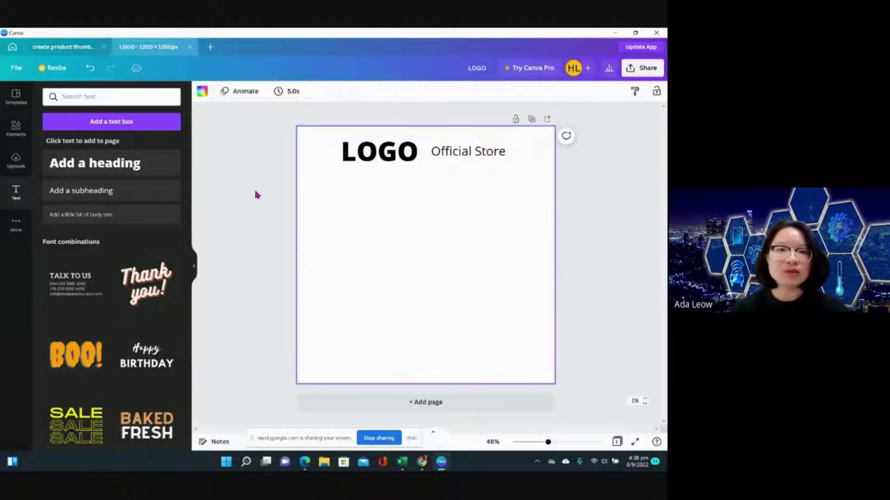
Add a straight line, rotate it to vertical, and shorten it into a divider between LOGO and "Official Store".
left_click(20, 138)
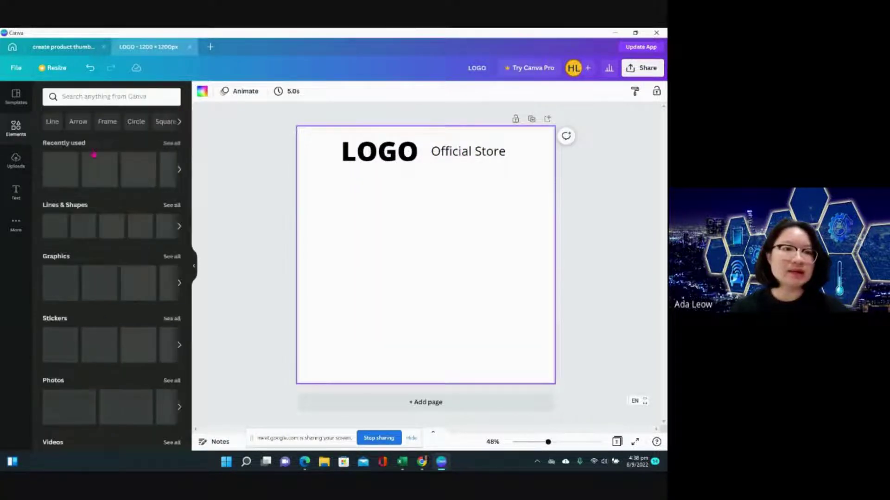
left_click(111, 226)
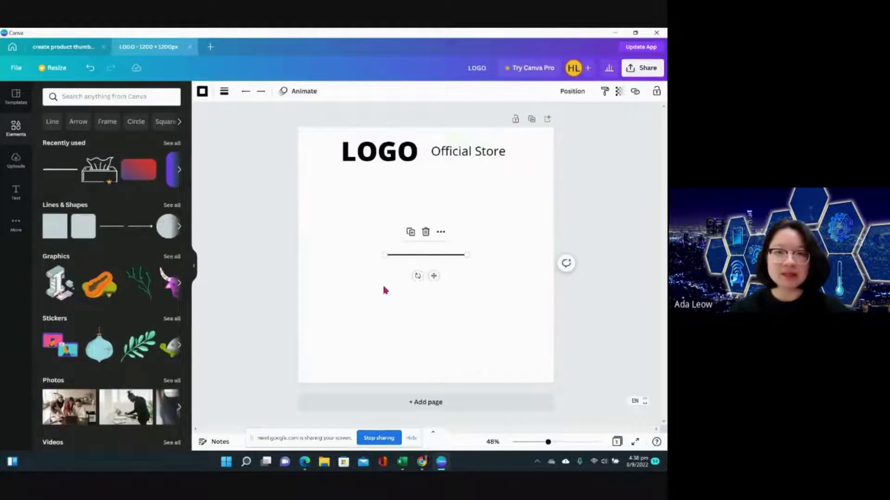
left_click_drag(418, 276, 469, 266)
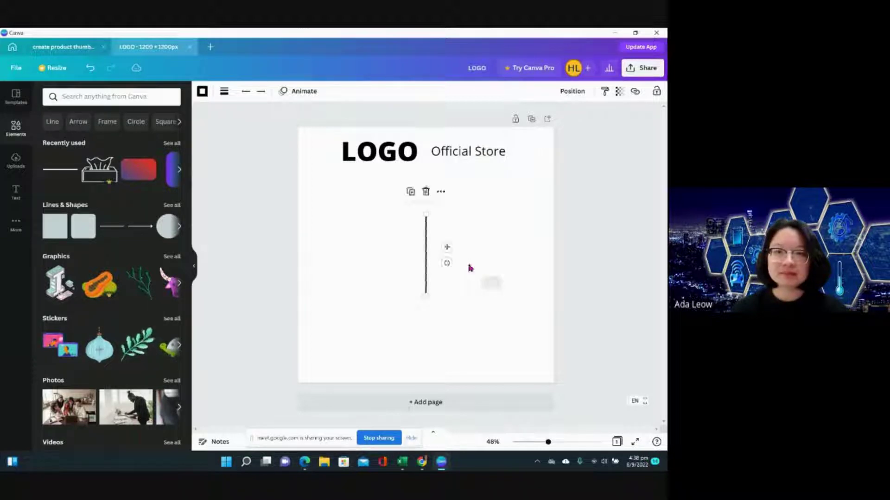
left_click_drag(425, 295, 446, 144)
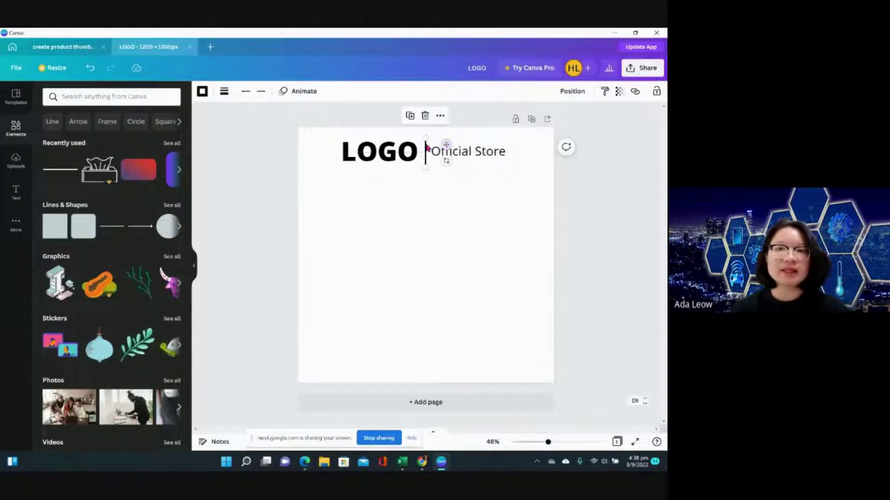
Set the vertical divider line's weight to 2.
left_click(224, 92)
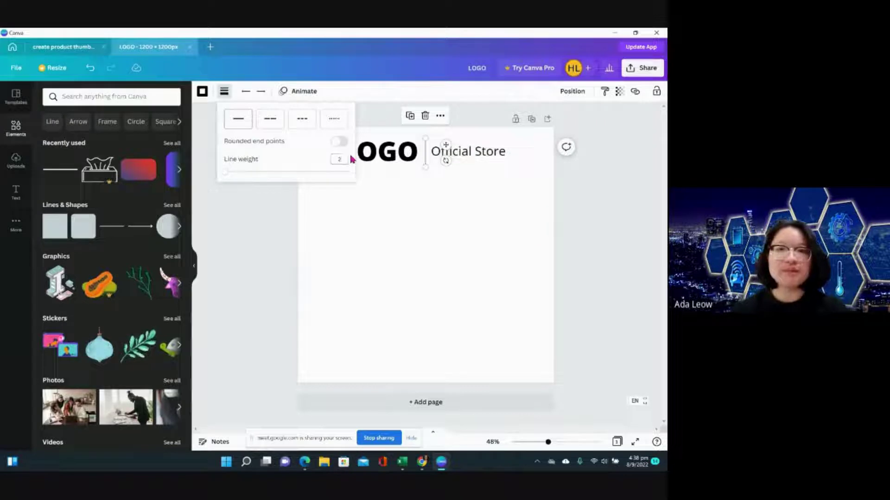
left_click(344, 236)
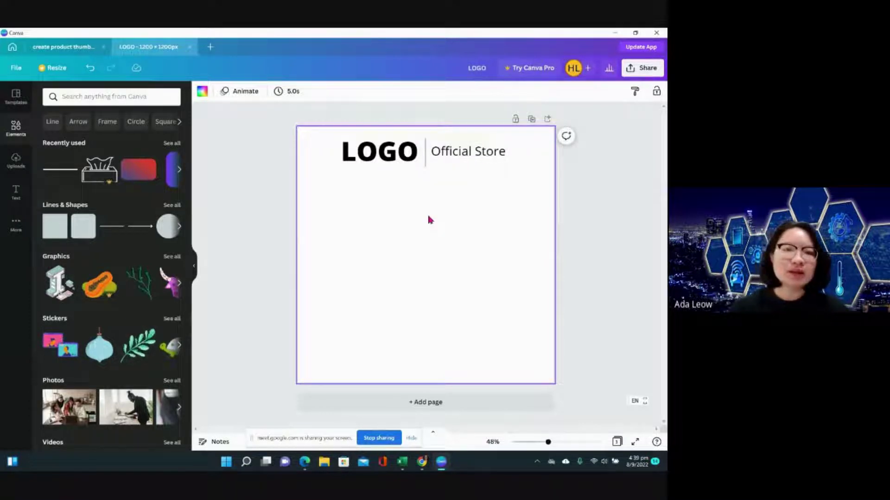
left_click(269, 201)
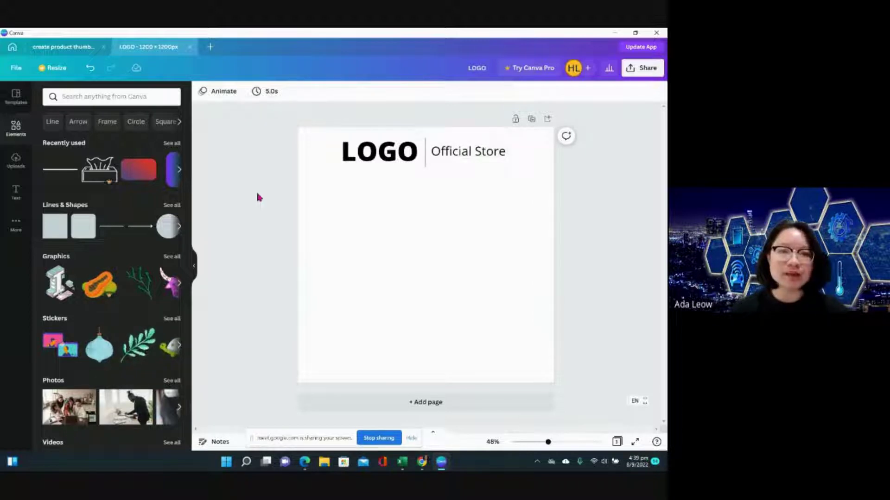
Search the design elements for "gradient square".
left_click(125, 95)
type("gradie")
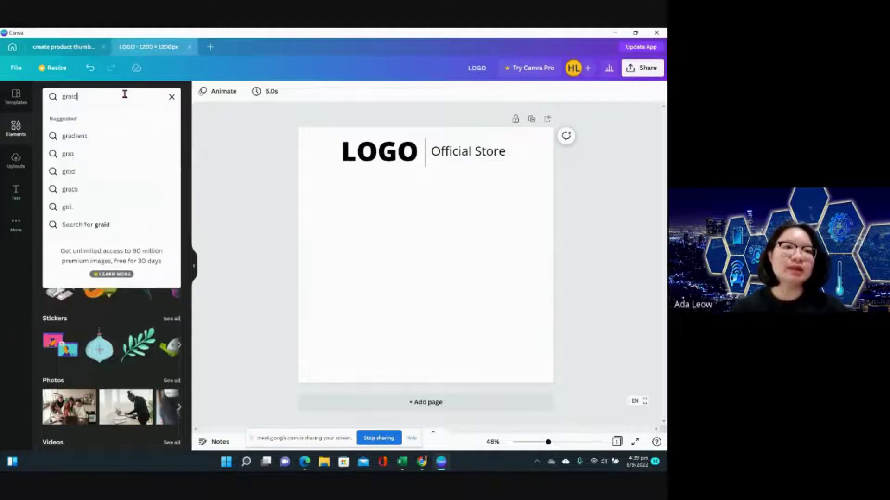
type("nt square")
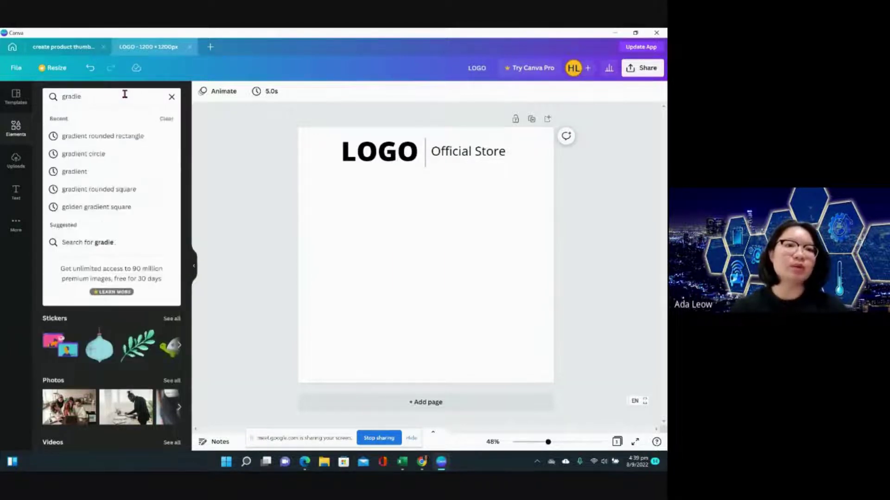
key("Return")
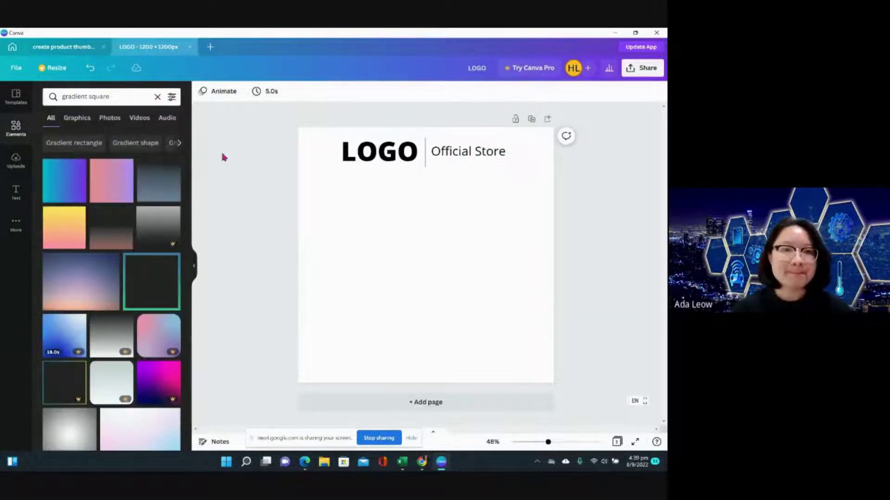
Try the white-to-slate gradient square on the page, delete it, and add the pink-to-purple gradient square instead.
left_click(159, 187)
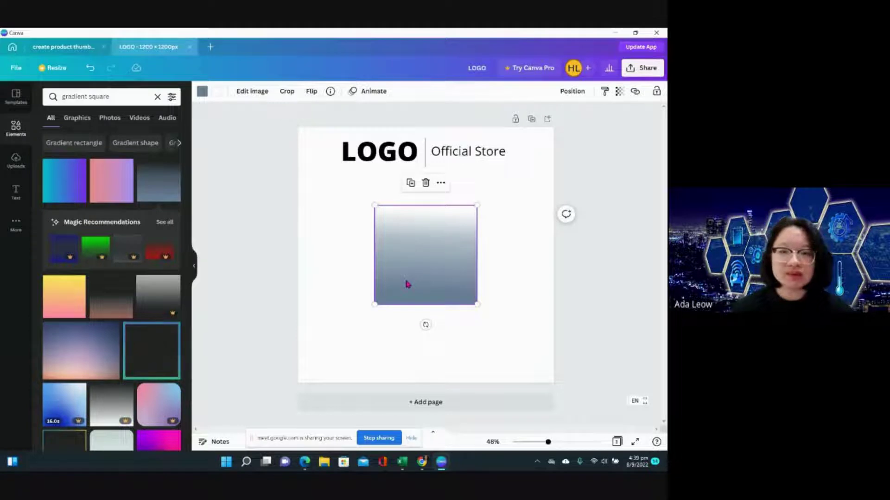
key("Delete")
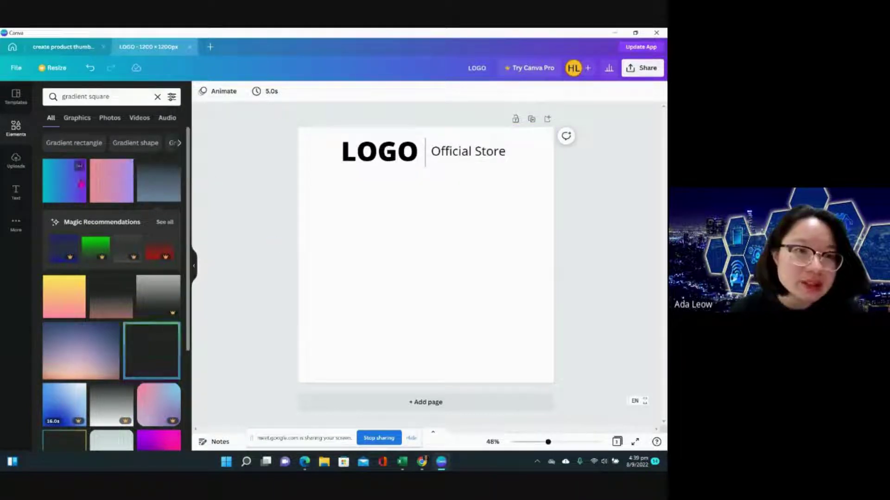
left_click(109, 187)
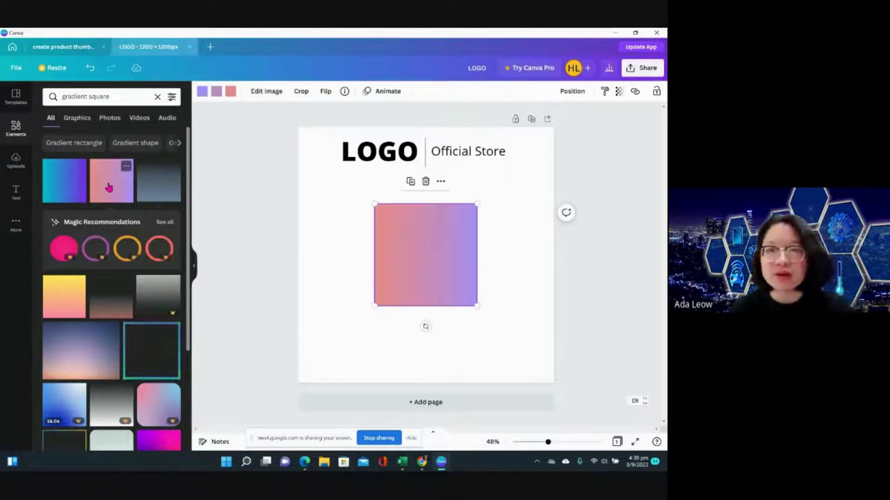
left_click(250, 171)
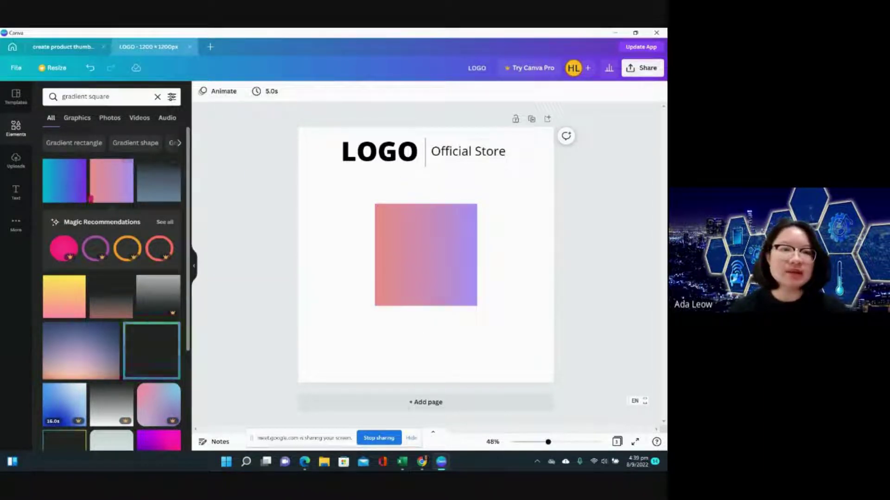
scroll(111, 324, "down", 2)
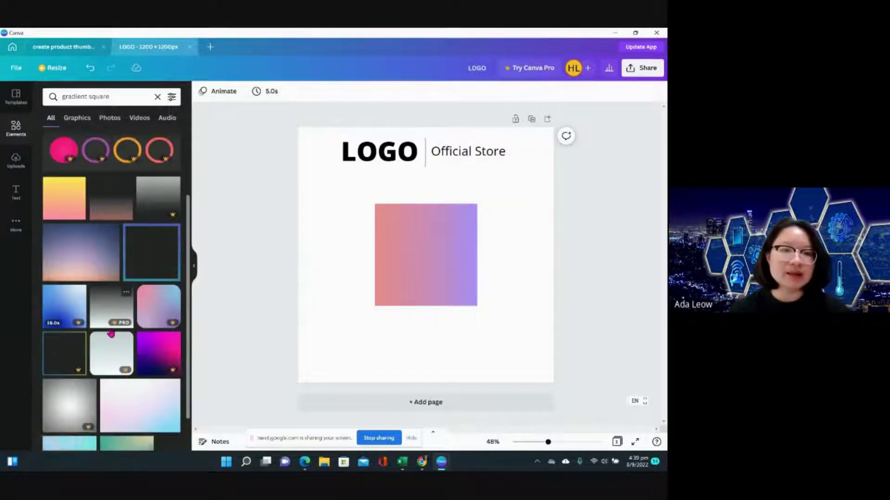
scroll(111, 334, "up", 2)
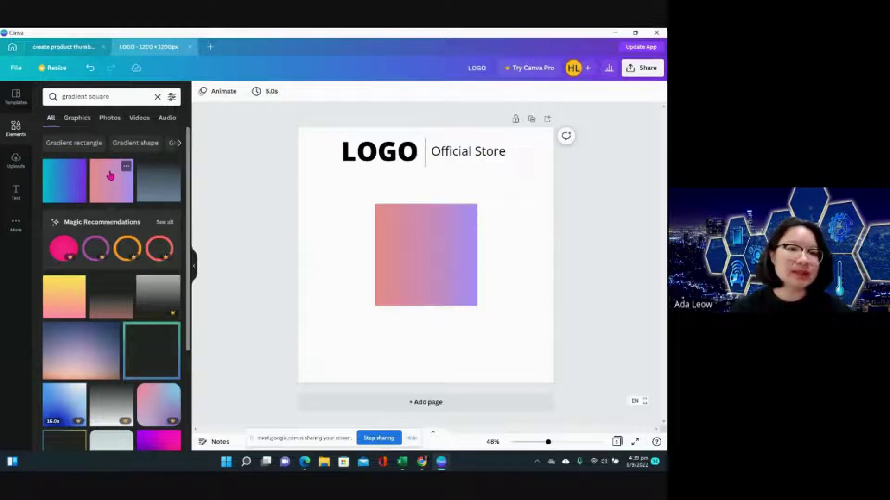
Recolor the gradient square's salmon stop to the grey #7D7F92.
left_click(410, 248)
double_click(409, 246)
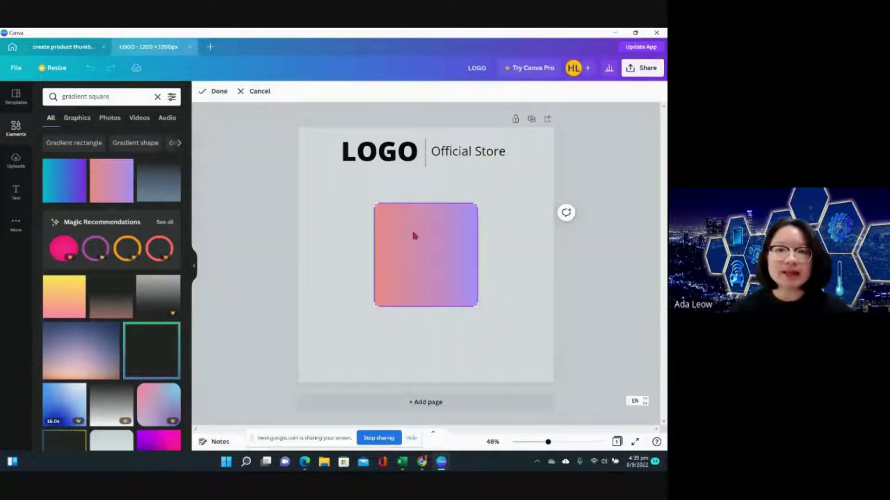
left_click(219, 92)
left_click(230, 93)
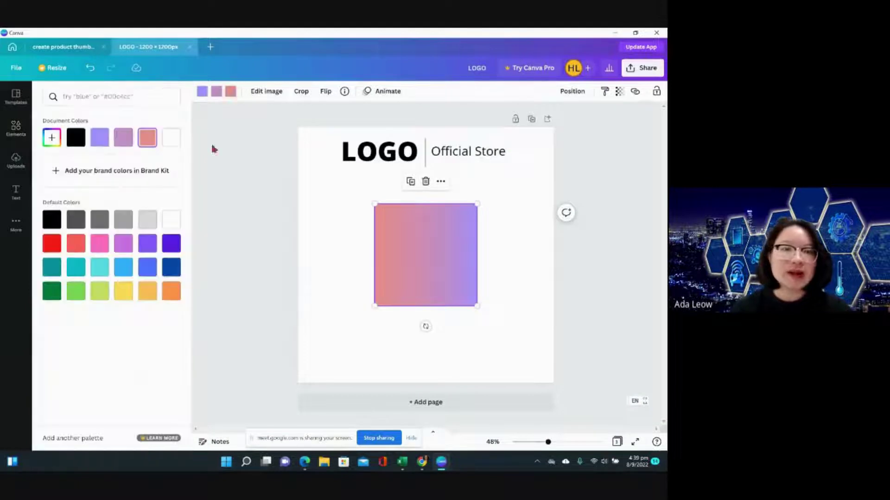
left_click(59, 145)
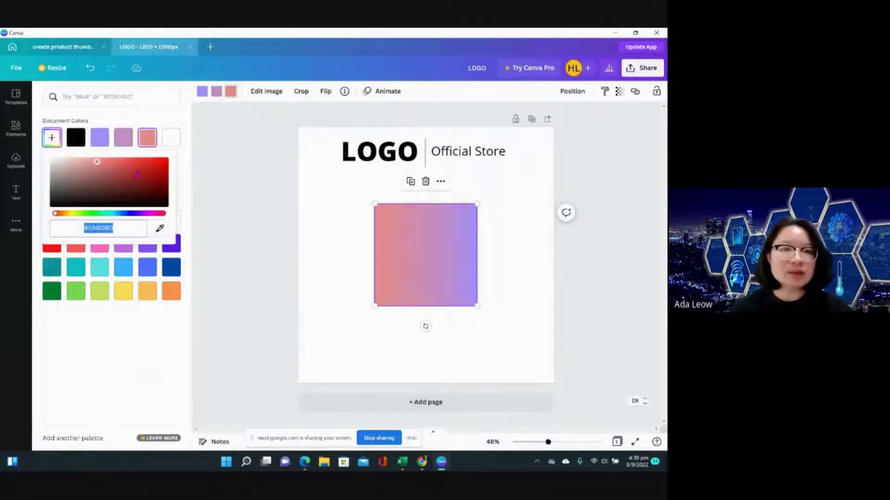
left_click(112, 182)
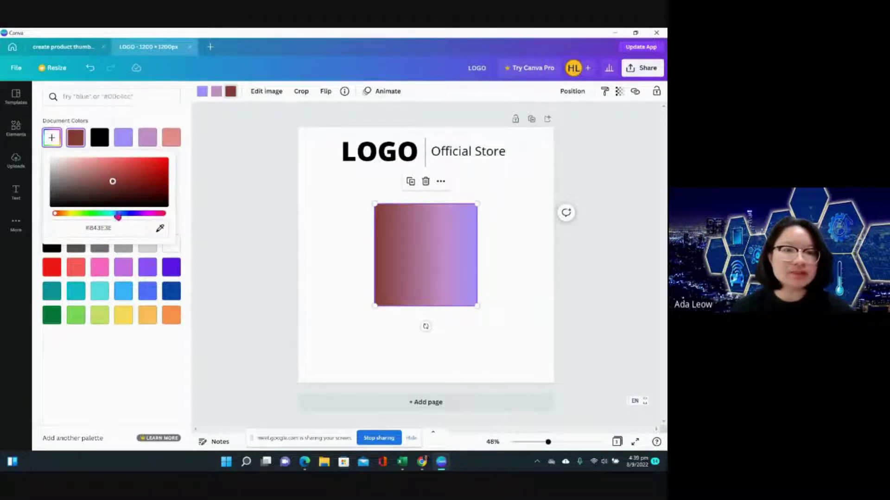
left_click_drag(118, 216, 125, 213)
left_click_drag(111, 183, 68, 181)
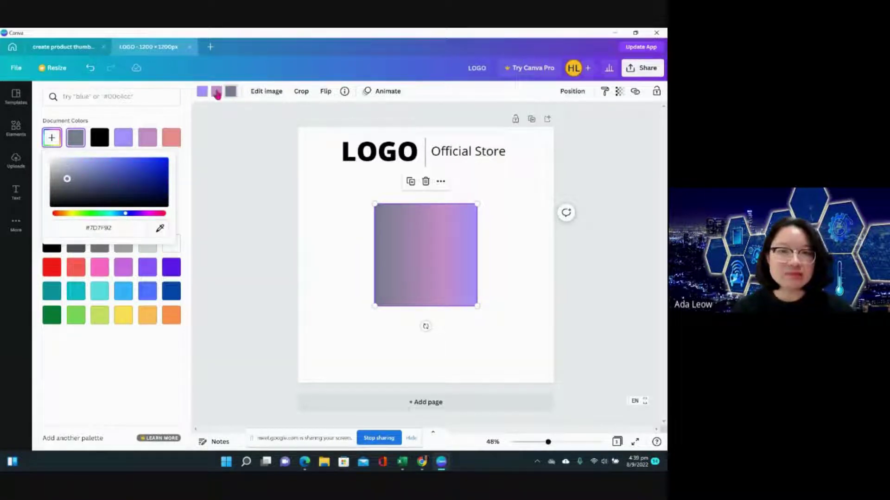
Change the gradient square's purple stop to the muted blue #58659B.
left_click(202, 92)
left_click(201, 92)
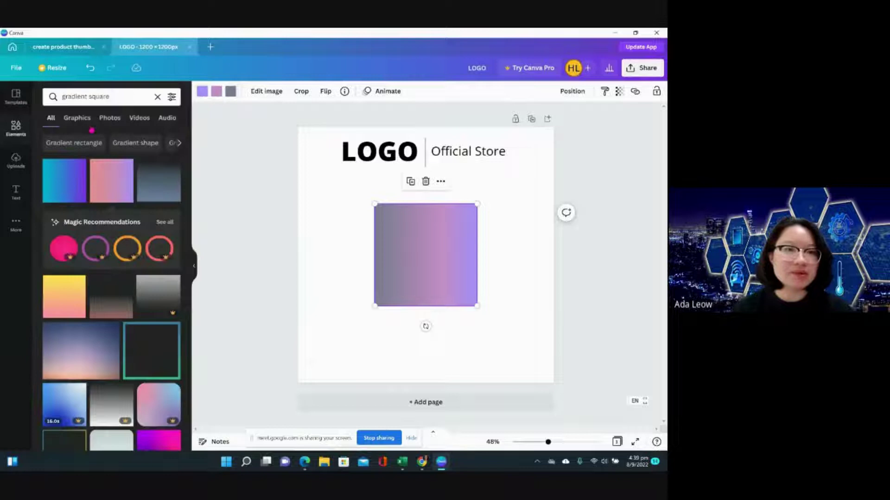
left_click(202, 92)
left_click(52, 137)
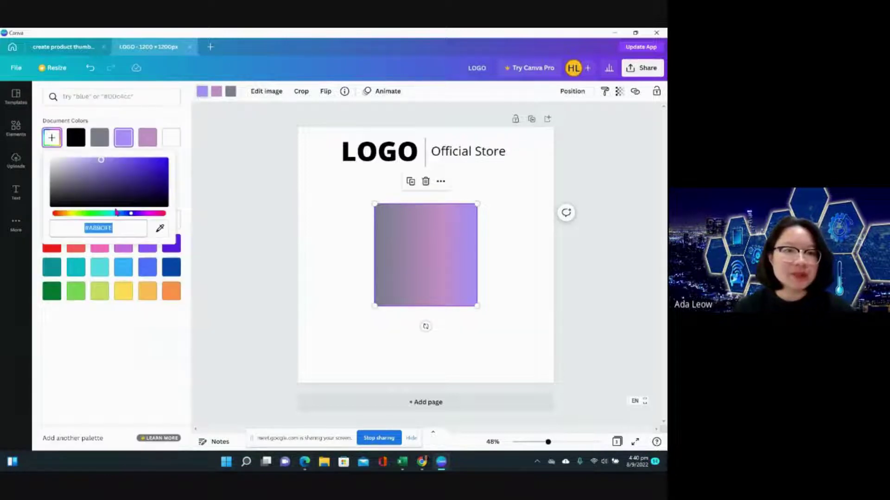
mouse_move(129, 180)
left_mouse_down()
mouse_move(141, 171)
mouse_move(136, 189)
mouse_move(104, 193)
mouse_move(83, 185)
mouse_move(86, 177)
left_mouse_up()
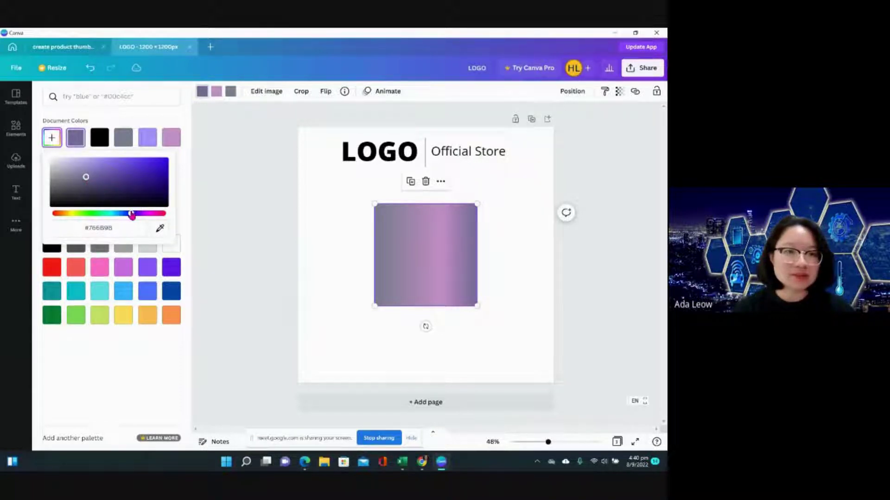
mouse_move(114, 199)
left_mouse_down()
mouse_move(107, 163)
mouse_move(118, 179)
mouse_move(94, 174)
left_mouse_up()
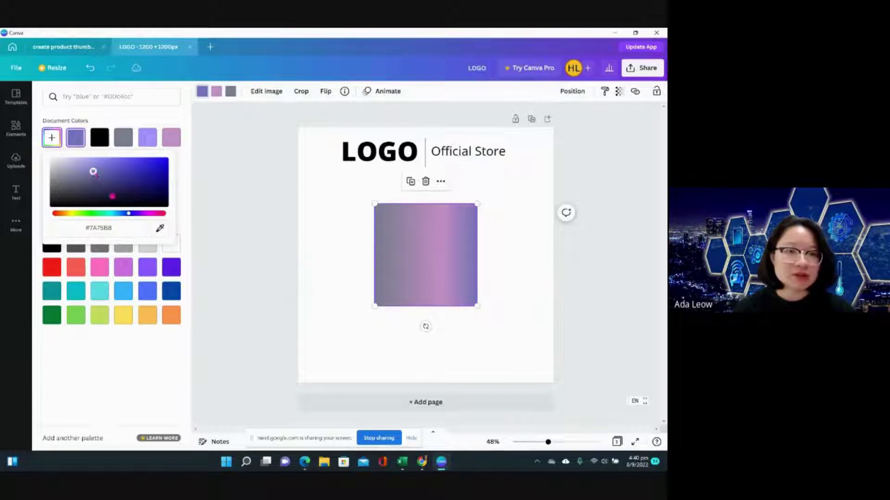
left_click_drag(128, 214, 124, 214)
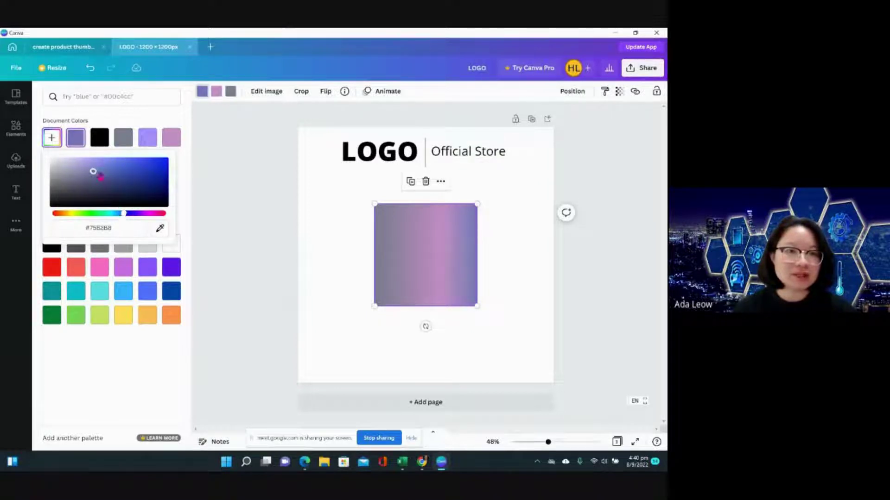
mouse_move(101, 177)
left_mouse_down()
mouse_move(106, 171)
mouse_move(102, 180)
left_mouse_up()
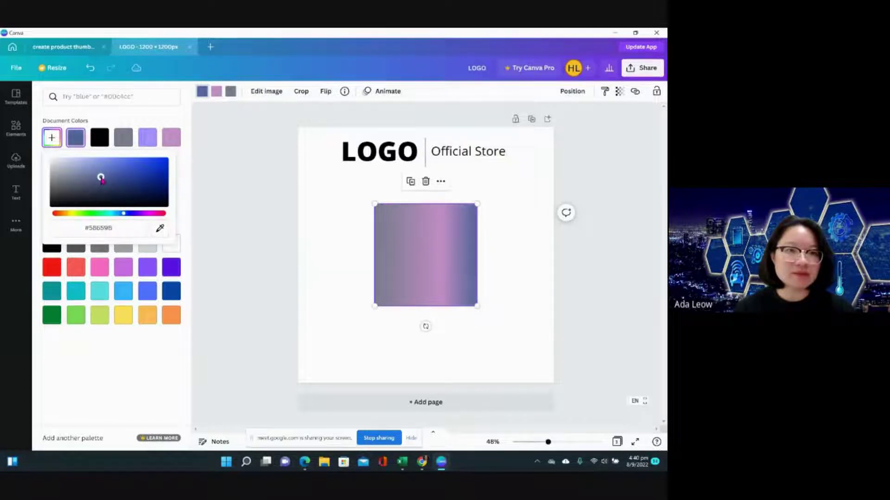
Change the gradient square's middle pink stop to the light blue #8F9CCA.
left_click(216, 92)
left_click(51, 138)
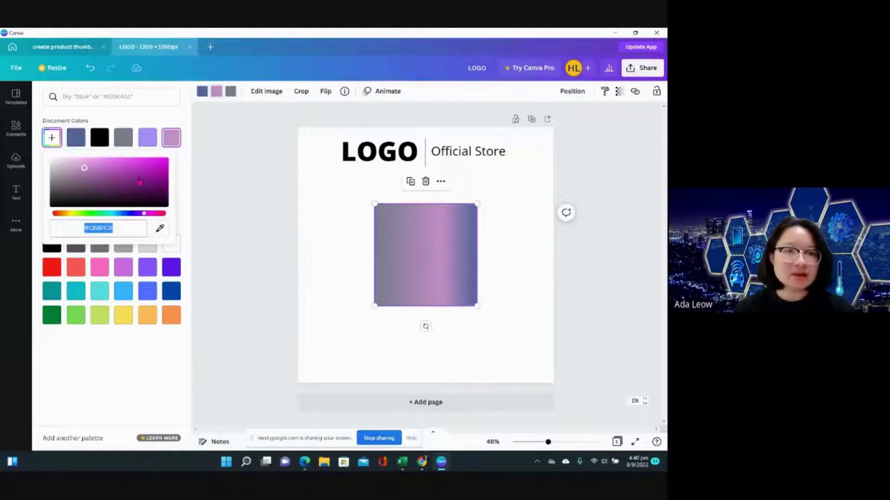
left_click(124, 213)
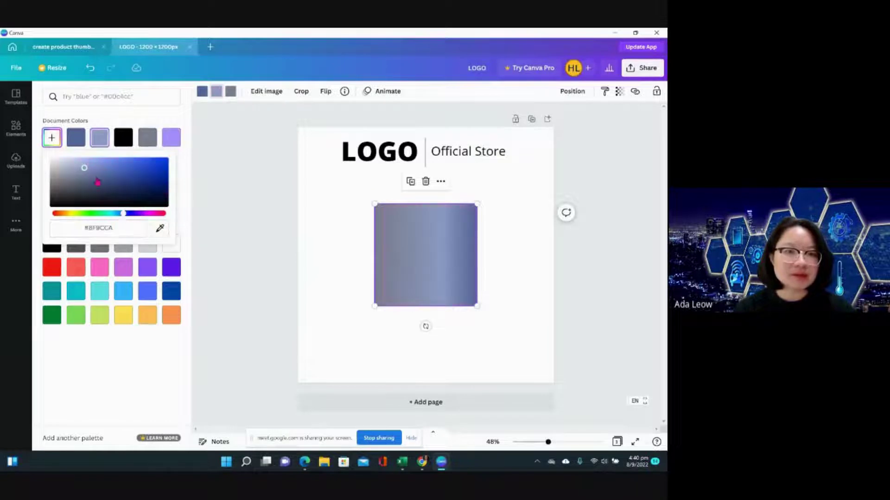
key("Escape")
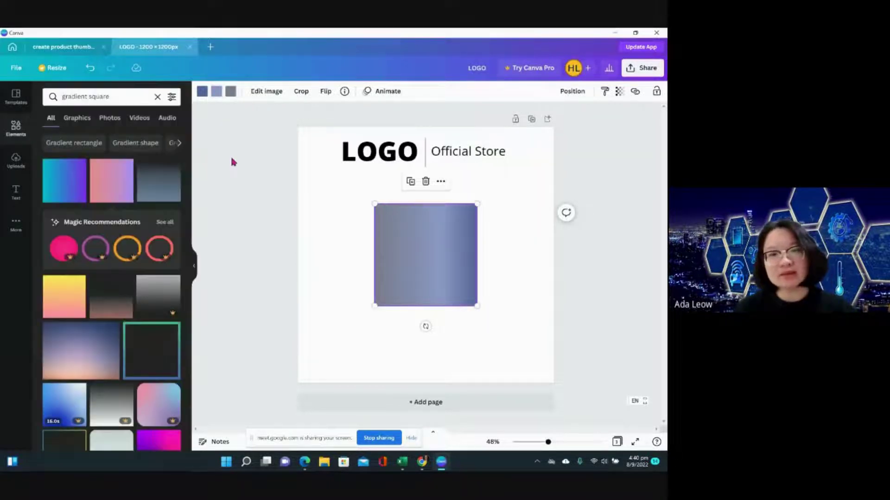
Change the gradient square's grey stop to white from the document colors.
left_click(230, 92)
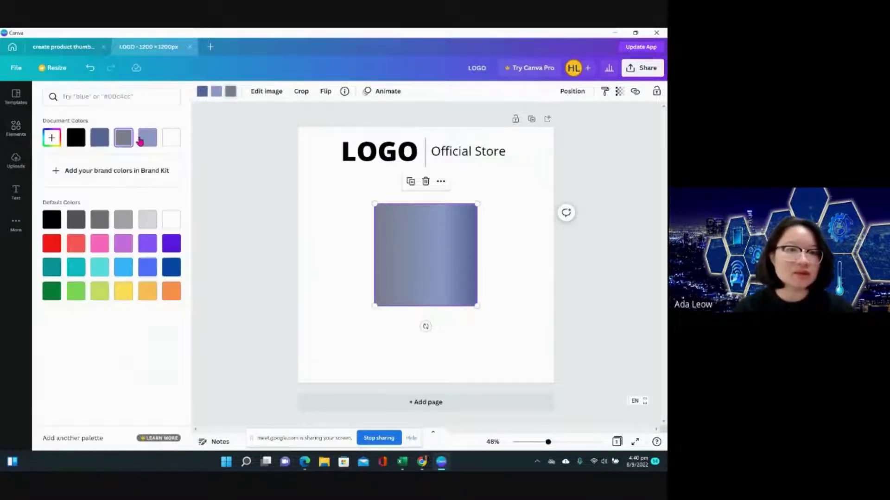
left_click(172, 138)
left_click(428, 297)
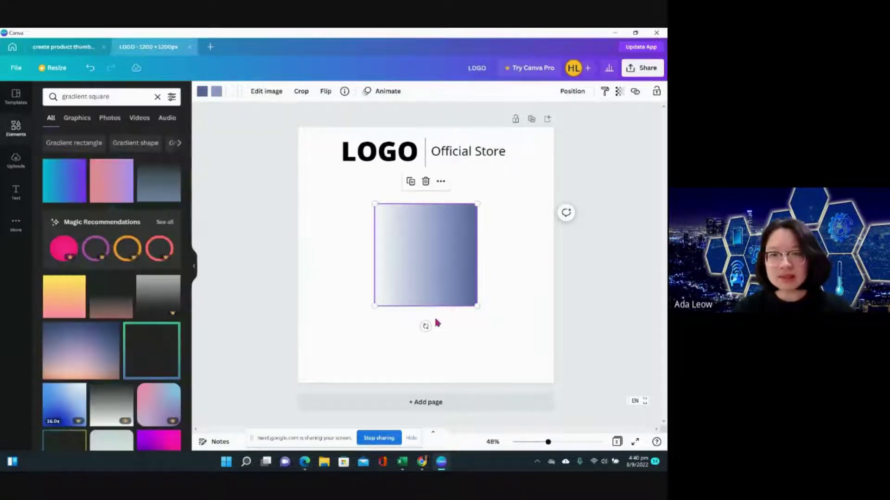
Tilt the gradient square counterclockwise and enlarge it beyond the page width, placing it as a slanted band across the page's bottom.
left_click_drag(425, 326, 599, 374)
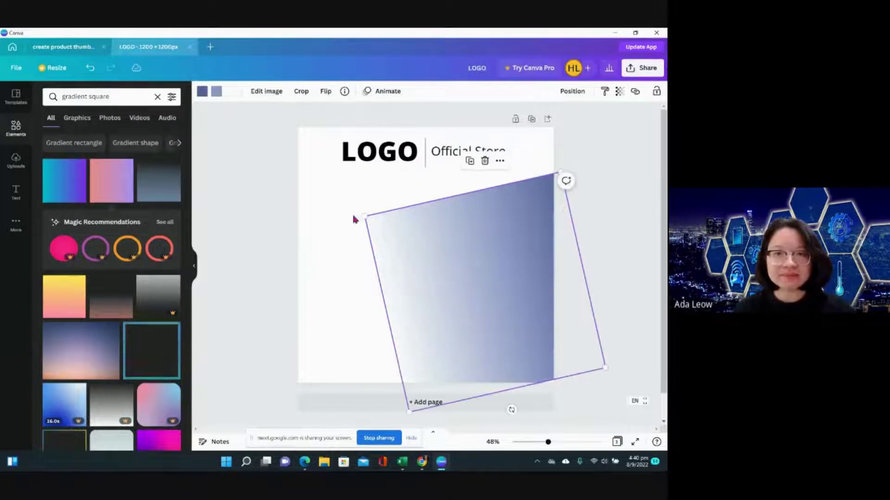
left_click_drag(364, 215, 213, 174)
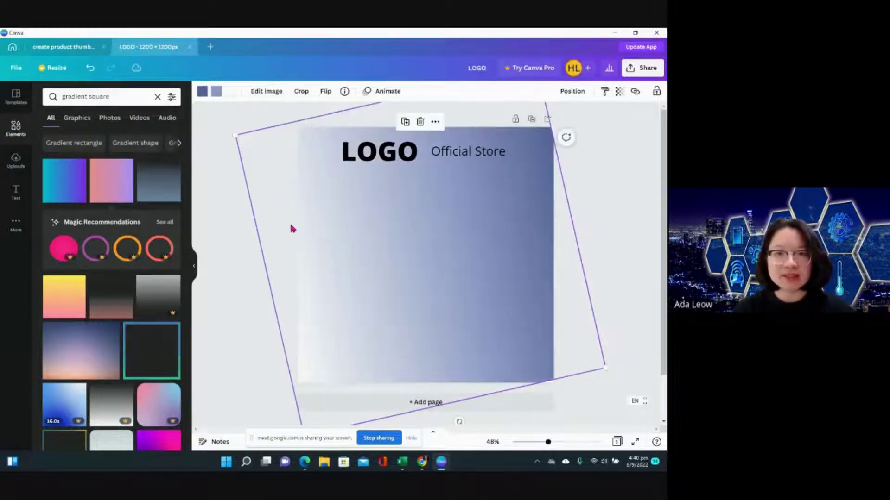
left_click_drag(292, 228, 352, 380)
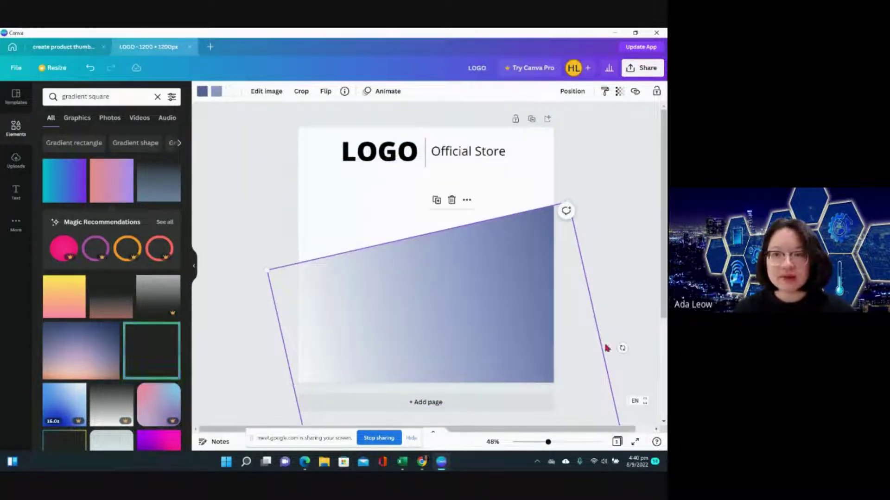
left_click_drag(621, 350, 622, 360)
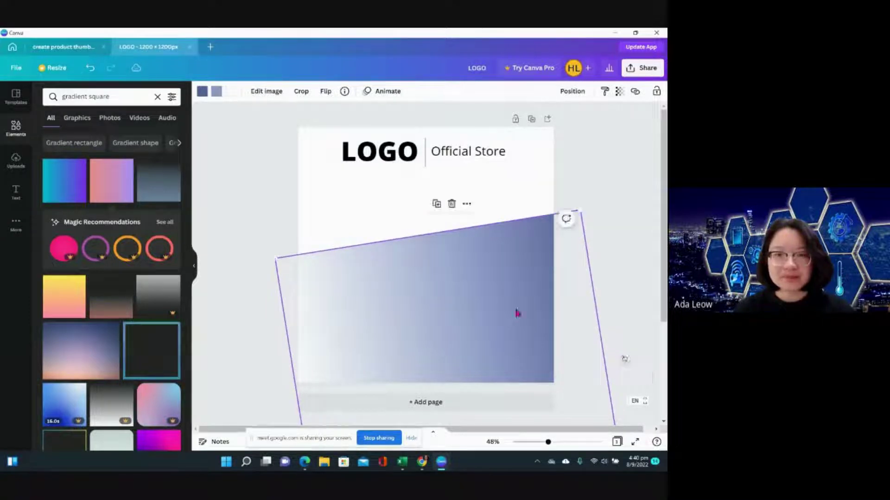
left_click_drag(515, 312, 505, 380)
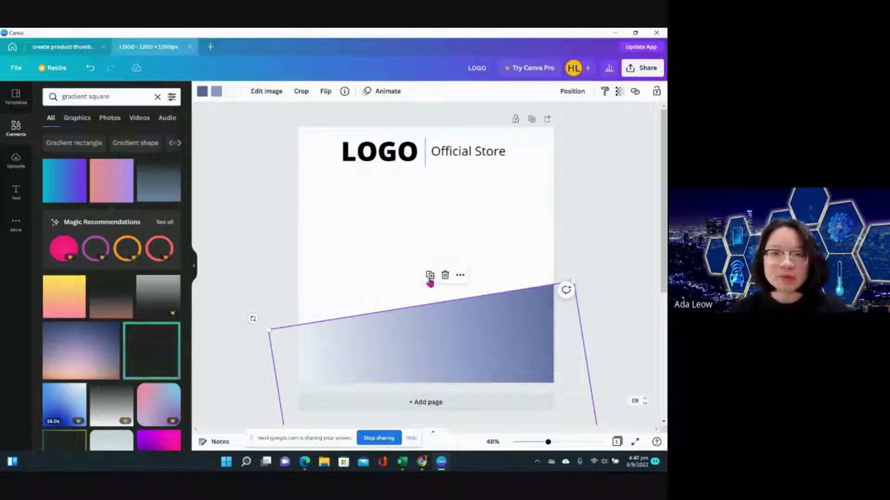
Duplicate the slanted gradient square, move the copy up over the page, and try flipping it vertically.
left_click(430, 275)
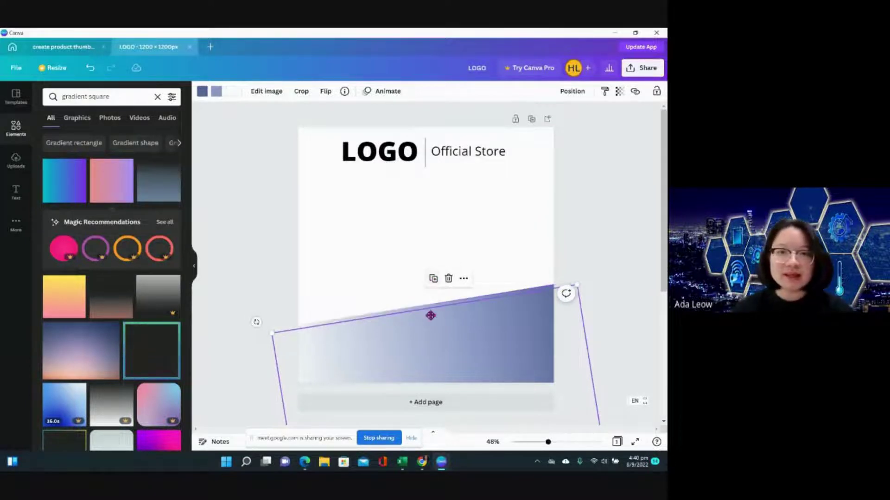
left_click_drag(431, 316, 409, 195)
left_click(325, 91)
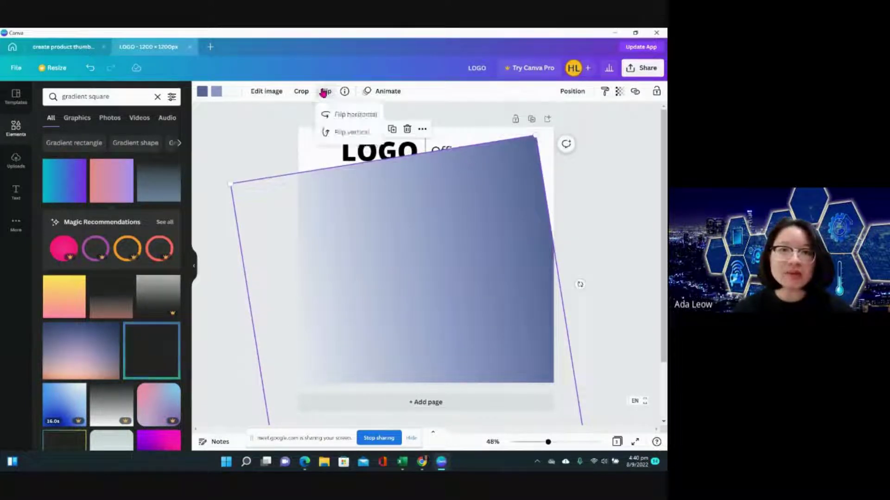
left_click(343, 132)
left_click(343, 132)
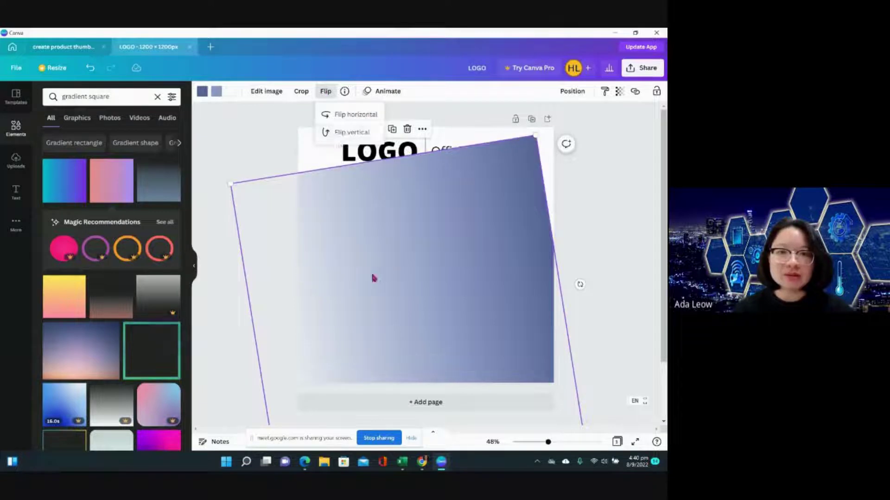
Straighten the duplicate gradient square to 0° over the upper part of the page and flip it horizontally.
left_click_drag(374, 278, 505, 284)
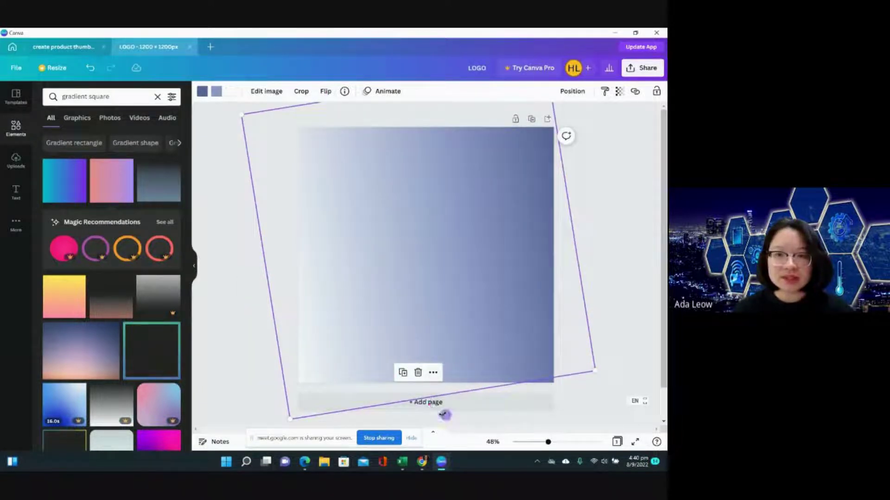
left_click_drag(446, 415, 420, 405)
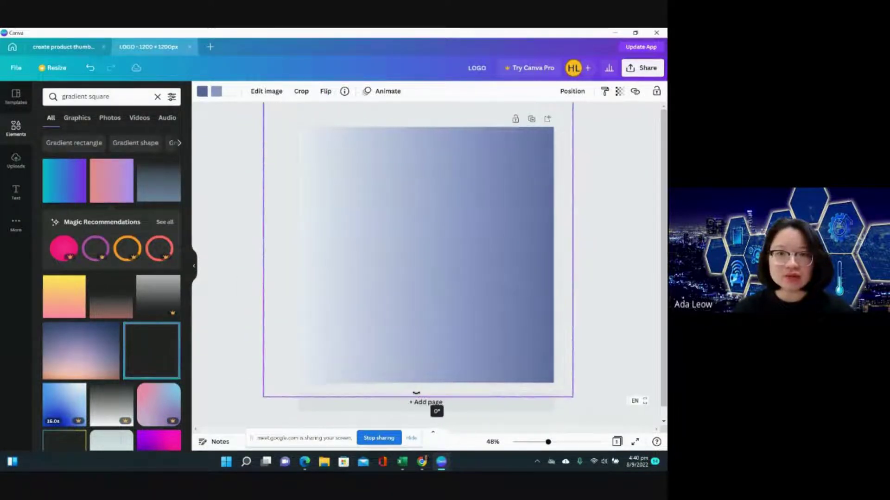
left_click_drag(394, 285, 389, 159)
left_click(326, 91)
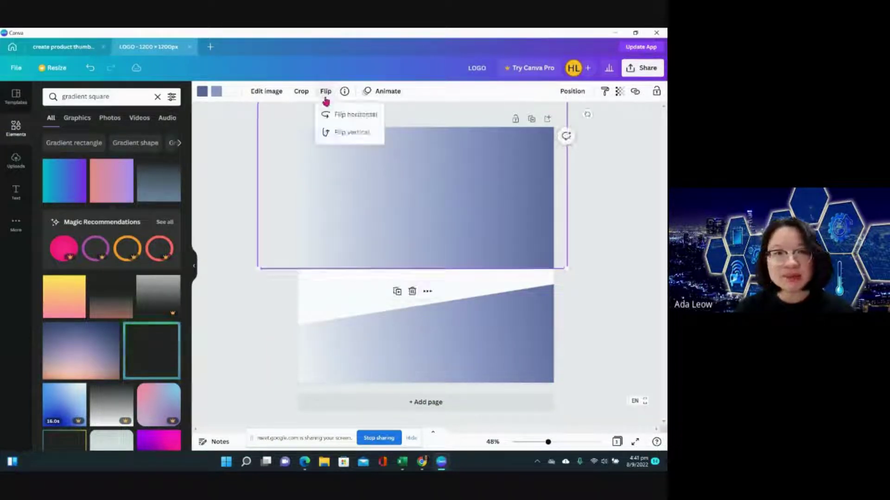
left_click(327, 115)
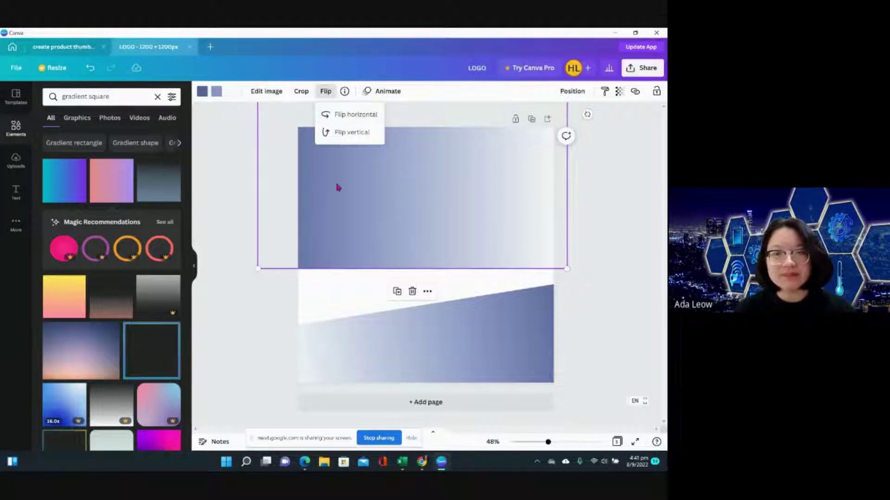
Move the duplicate gradient square down to overlap the slanted band and send it to the back.
left_click_drag(337, 187, 332, 249)
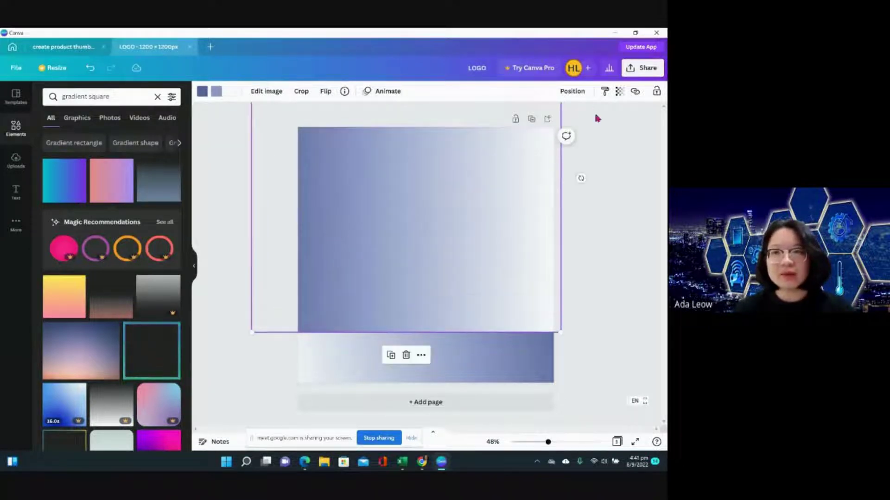
left_click(577, 93)
left_click(526, 135)
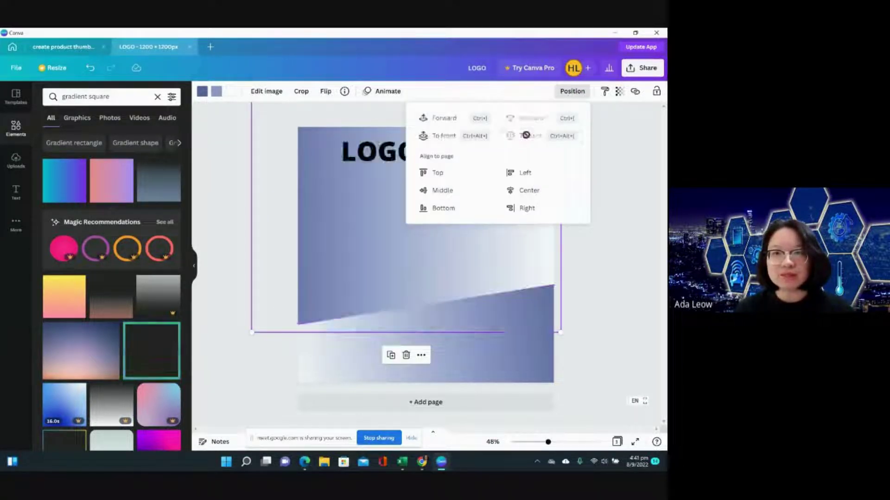
left_click(602, 208)
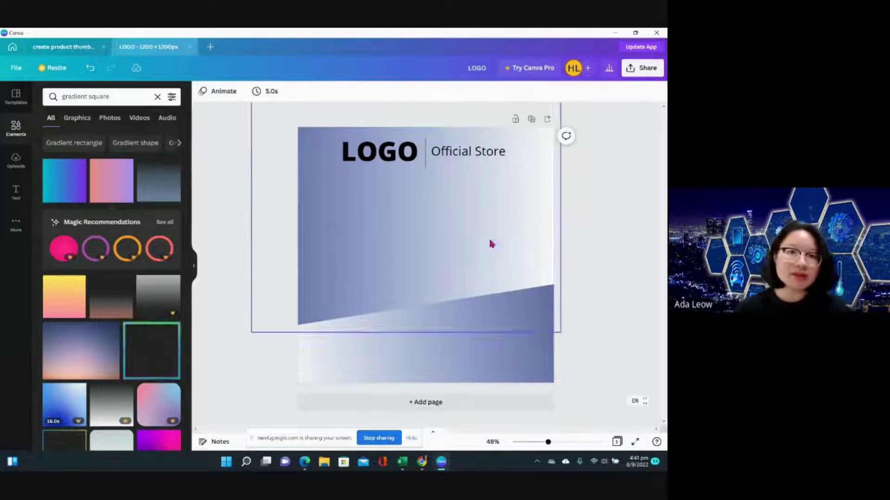
Tilt the background gradient square clockwise so it fills the page above the slanted band, and flip it horizontally.
left_click(408, 271)
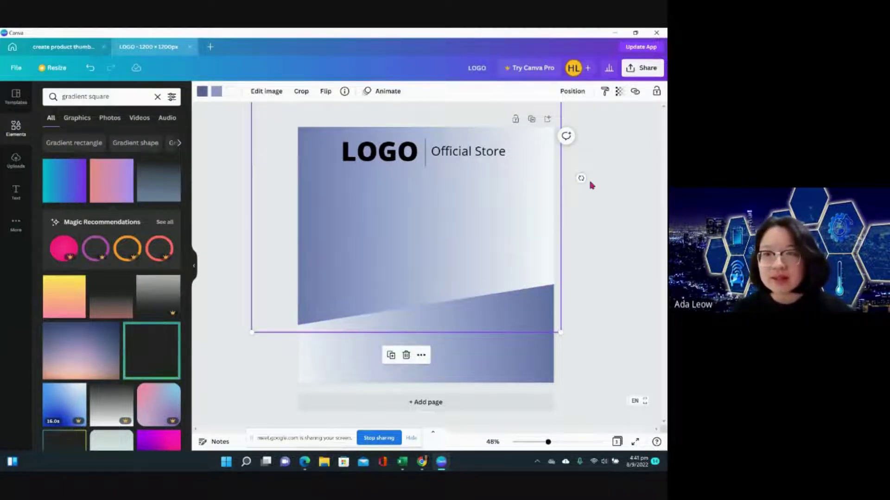
left_click_drag(580, 178, 602, 223)
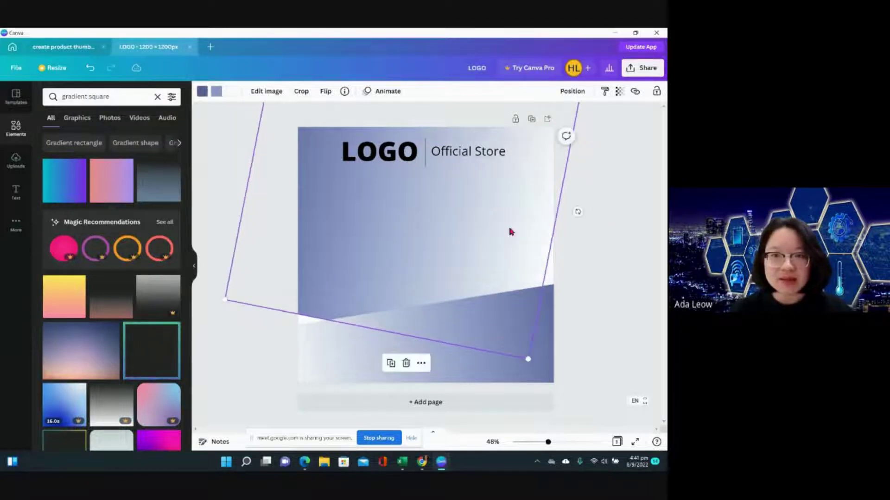
left_click_drag(526, 234, 522, 255)
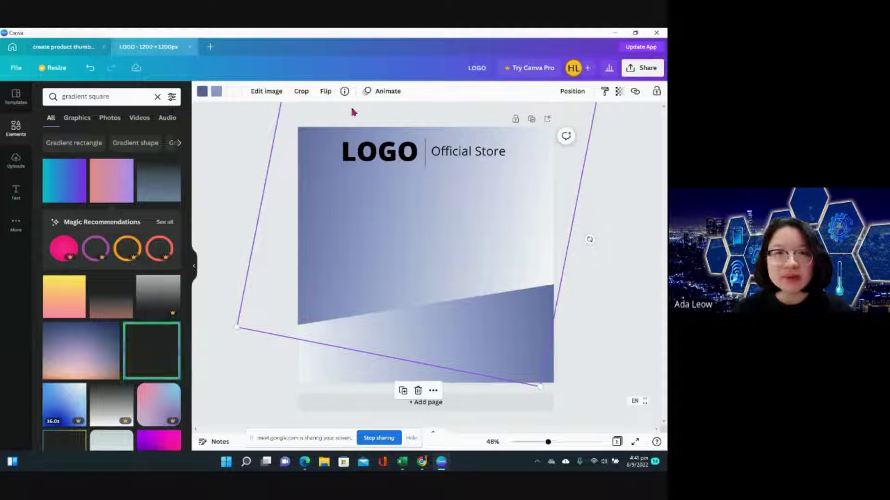
left_click(325, 91)
left_click(337, 115)
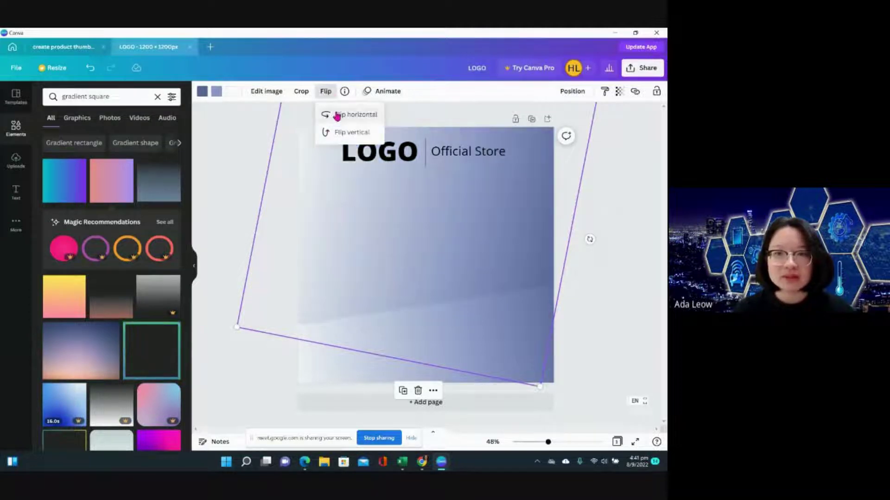
left_click(238, 161)
left_click(239, 161)
left_click(397, 185)
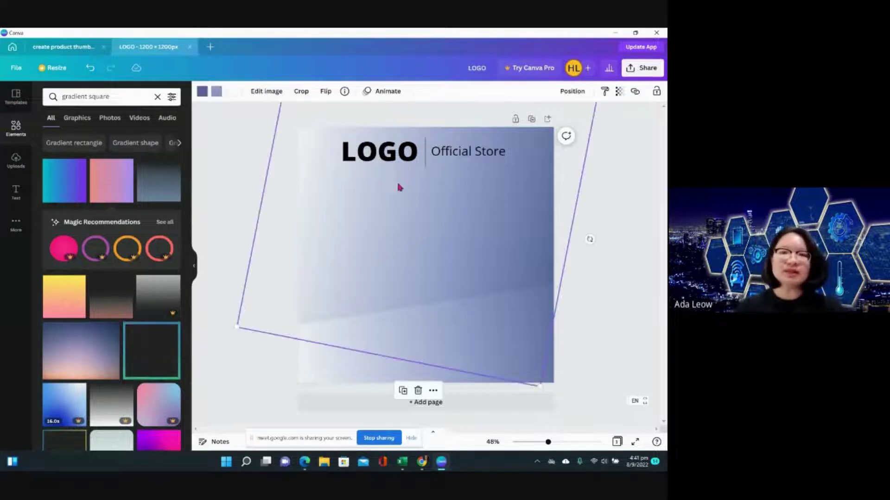
left_click(240, 173)
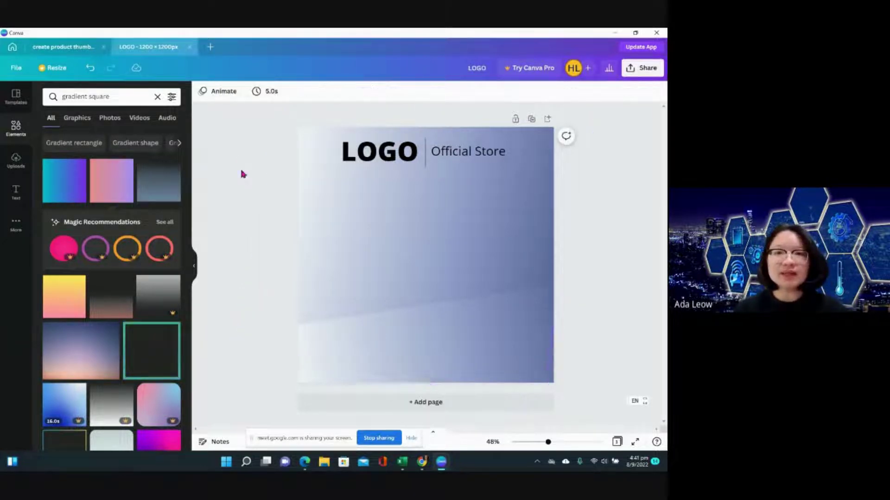
Search the photos for "serum" and add the amber dropper bottle with a white label, scaled down and centred below the header.
left_click(157, 97)
type("serum")
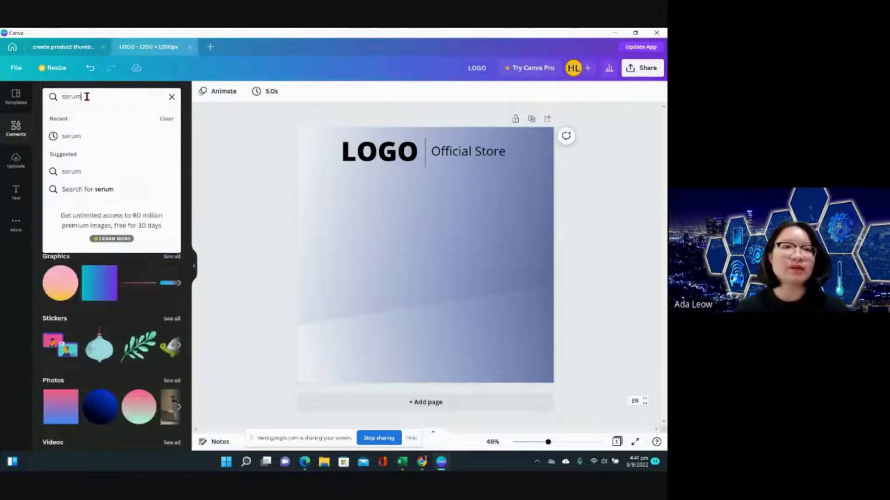
key("Return")
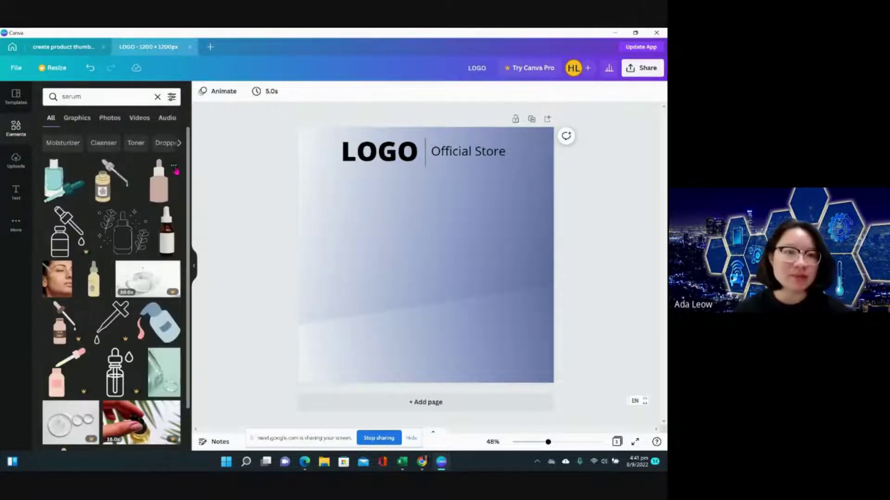
left_click(106, 124)
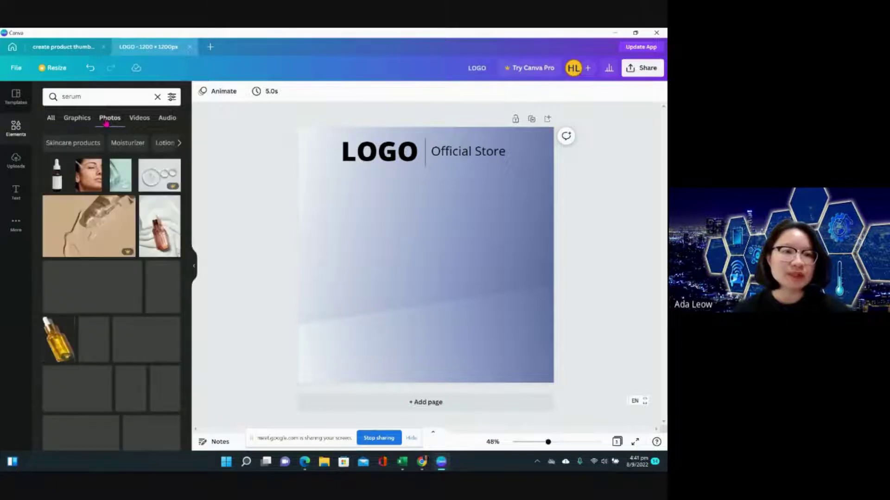
left_click(58, 175)
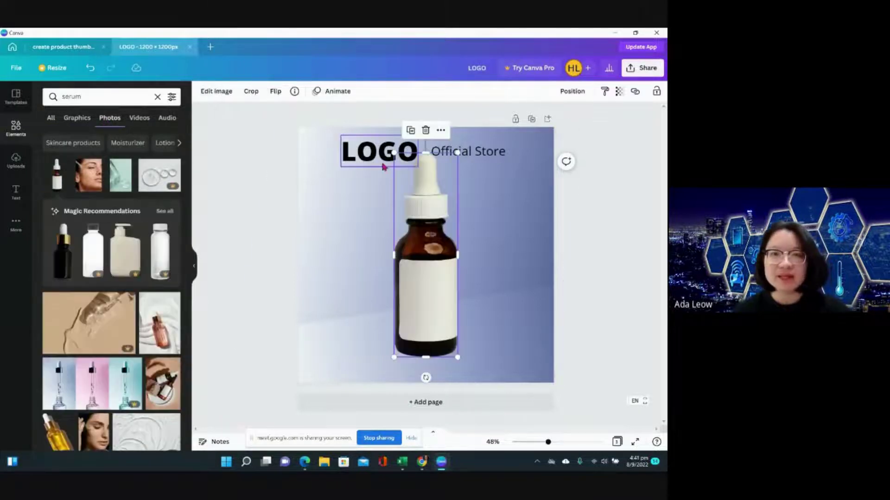
mouse_move(402, 198)
left_mouse_down()
mouse_move(411, 222)
mouse_move(406, 213)
left_mouse_up()
Give the serum bottle a Drop shadow with angle 2 and offset 0.
left_click(207, 93)
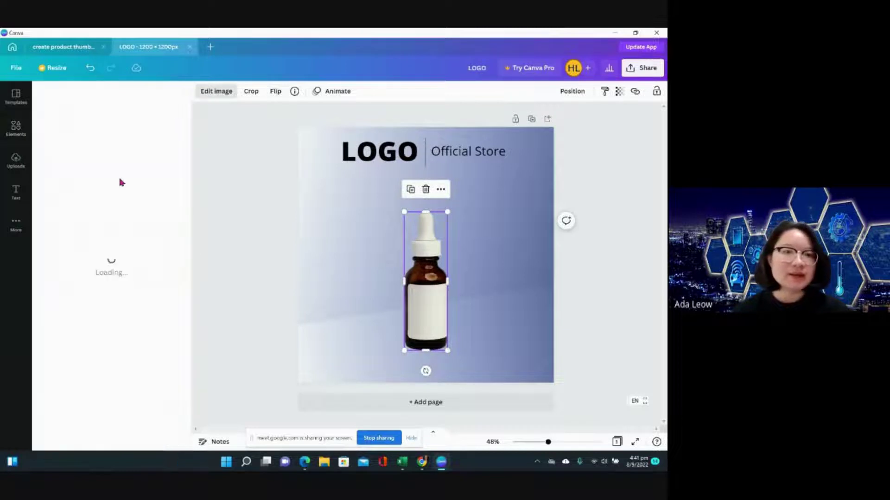
left_click(70, 176)
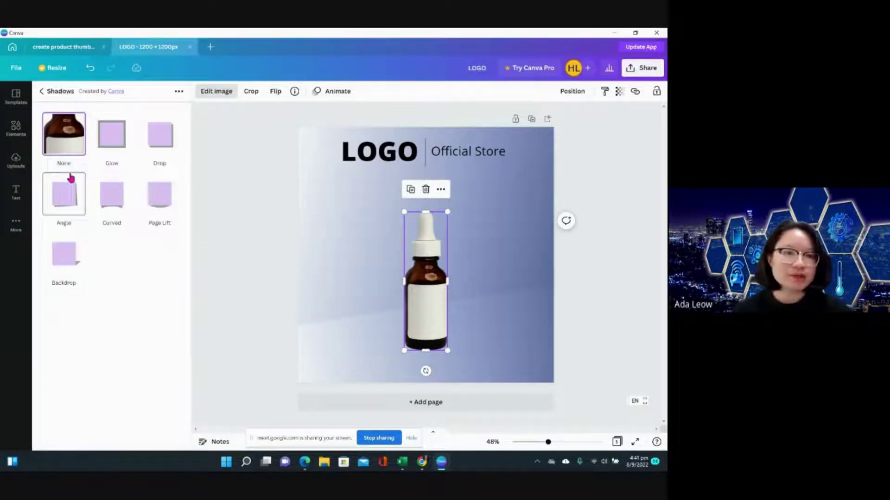
left_click(165, 141)
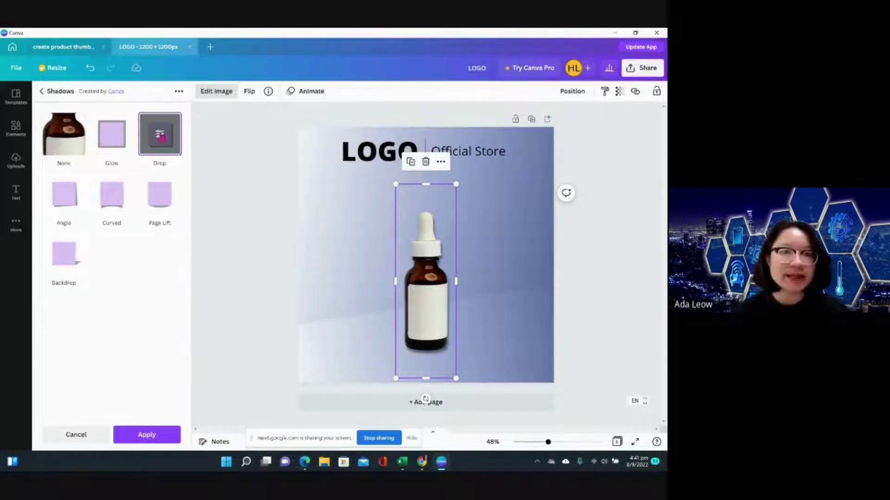
left_click(161, 135)
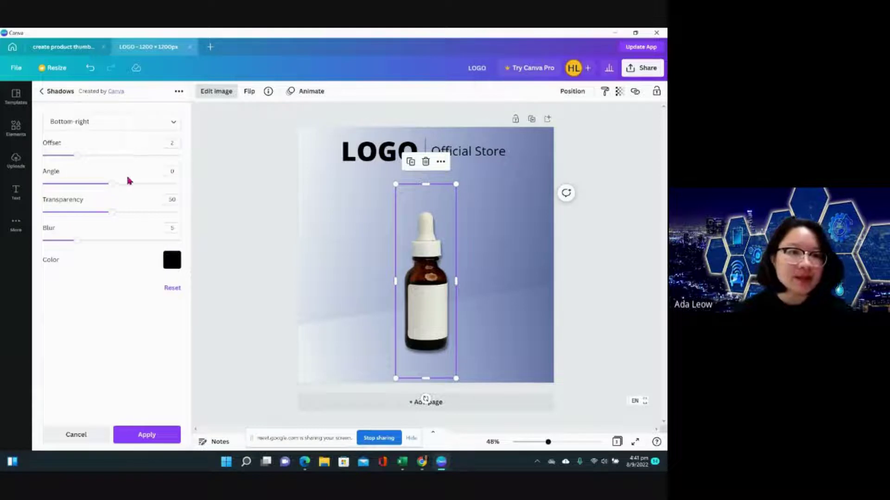
left_click_drag(114, 187, 139, 193)
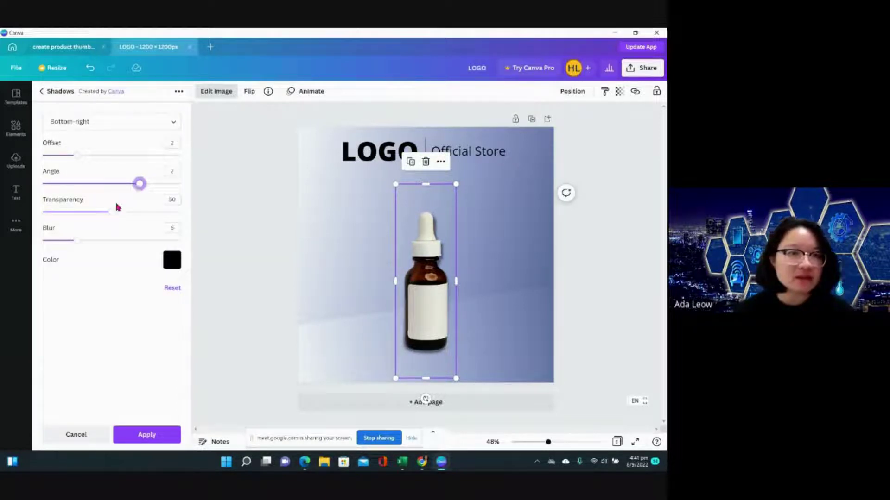
left_click_drag(71, 157, 38, 151)
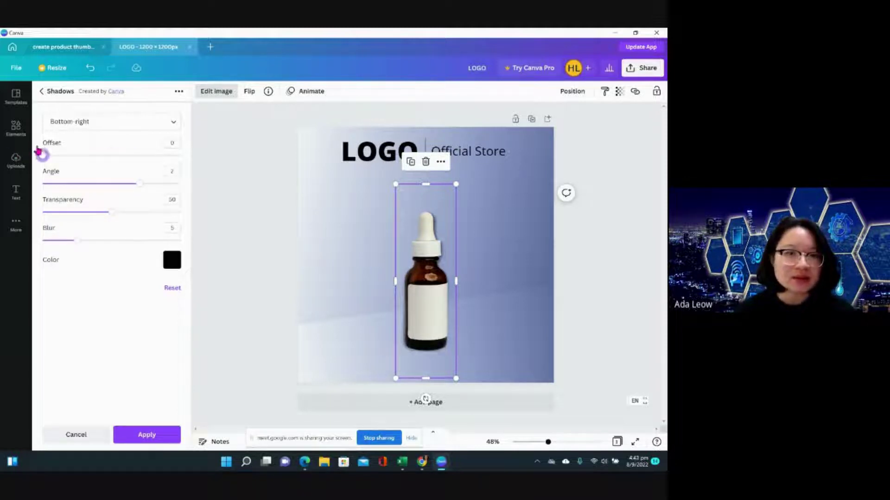
Set the bottle's shadow direction to Bottom-left and its offset to 4.
left_click(65, 124)
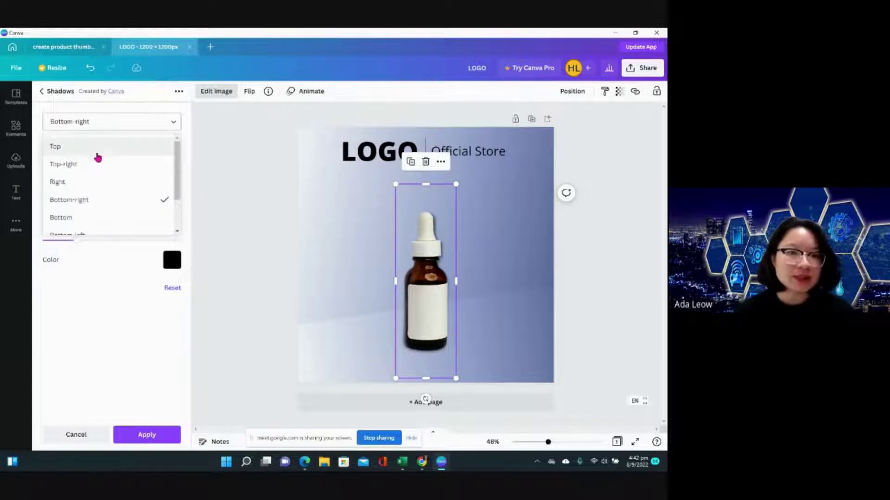
scroll(90, 201, "down", 1)
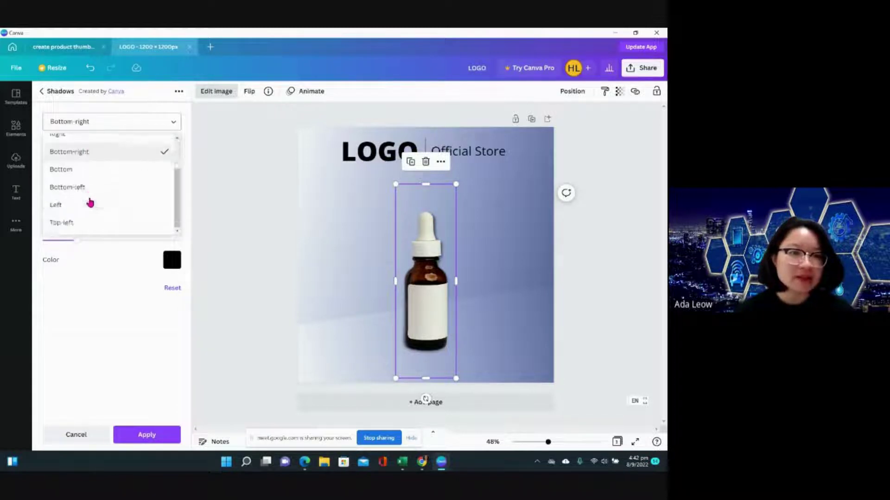
left_click(86, 190)
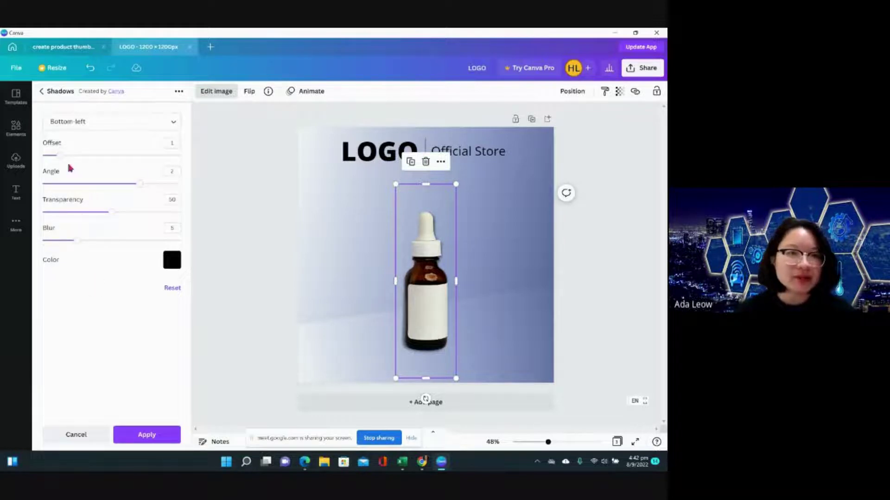
left_click_drag(60, 155, 111, 155)
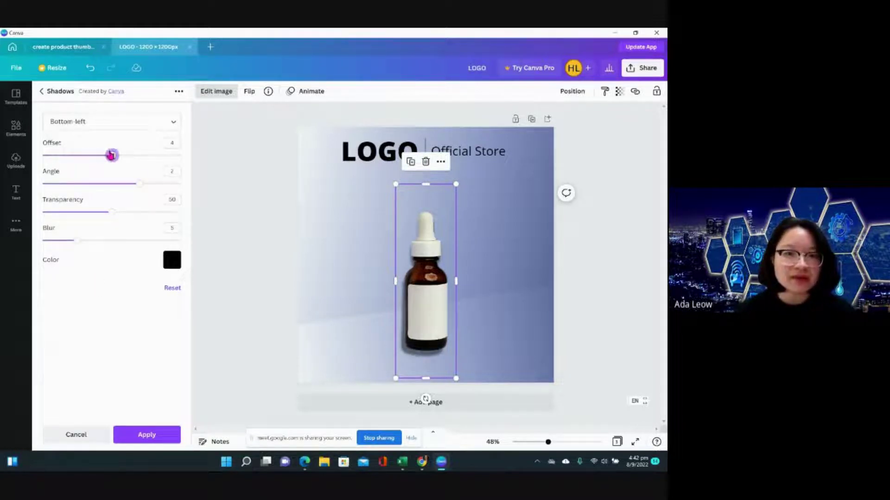
Try the Top-left direction for the bottle's shadow and switch back to Bottom-left.
left_click(99, 125)
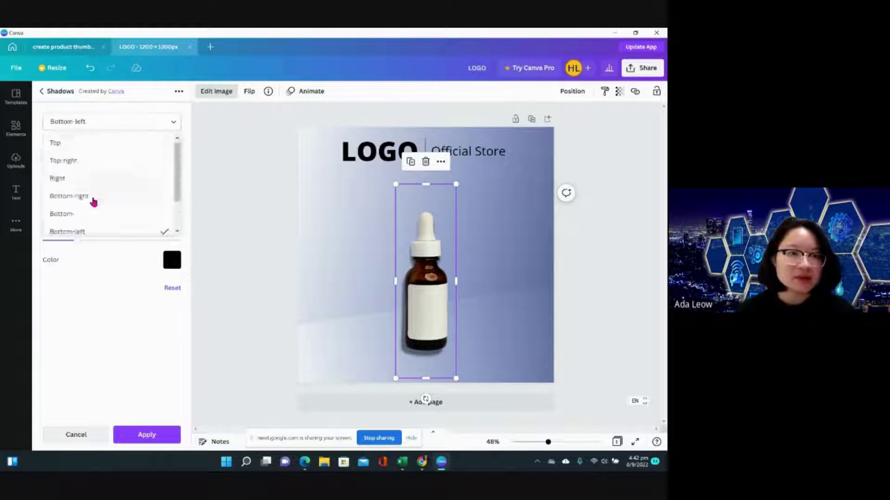
scroll(86, 202, "down", 2)
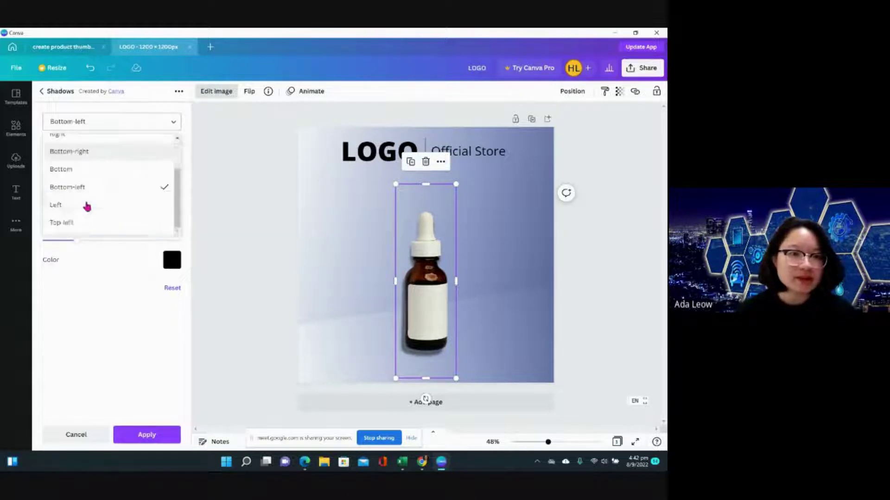
left_click(73, 225)
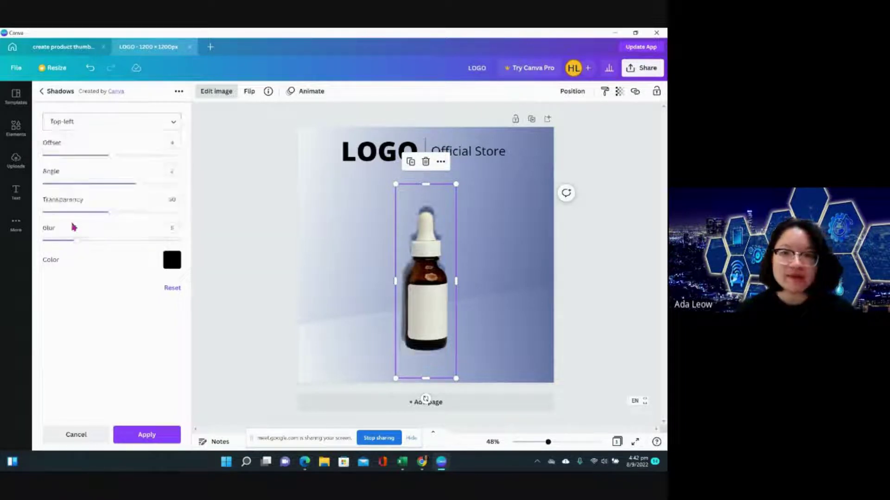
left_click(100, 122)
scroll(86, 190, "up", 1)
left_click(83, 196)
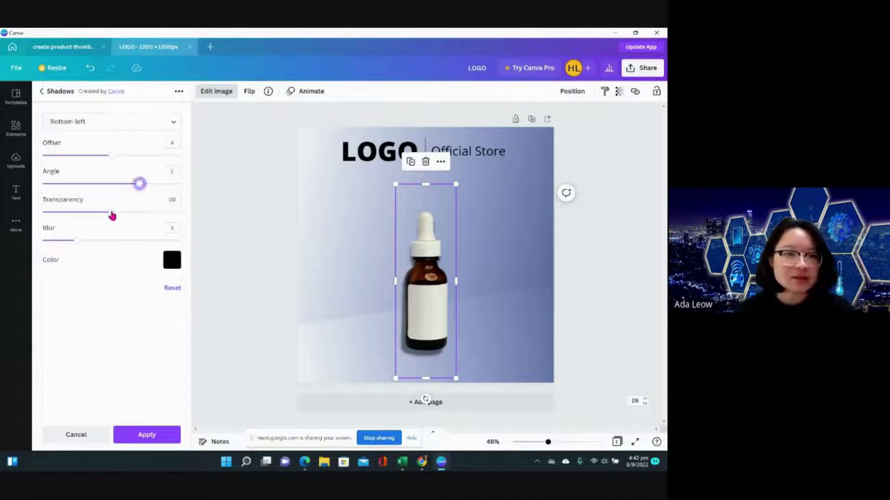
Set the bottle shadow's blur to 11 and finish the shadow editing.
left_click_drag(77, 241, 115, 297)
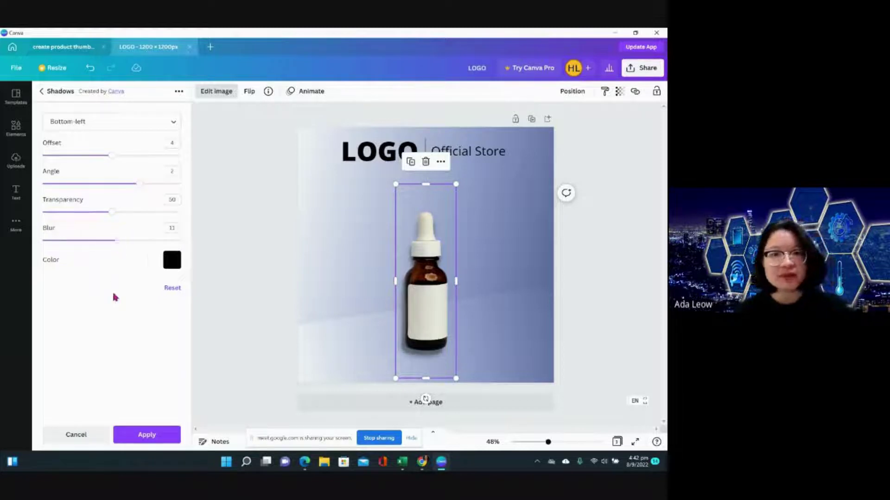
key("Escape")
left_click(274, 294)
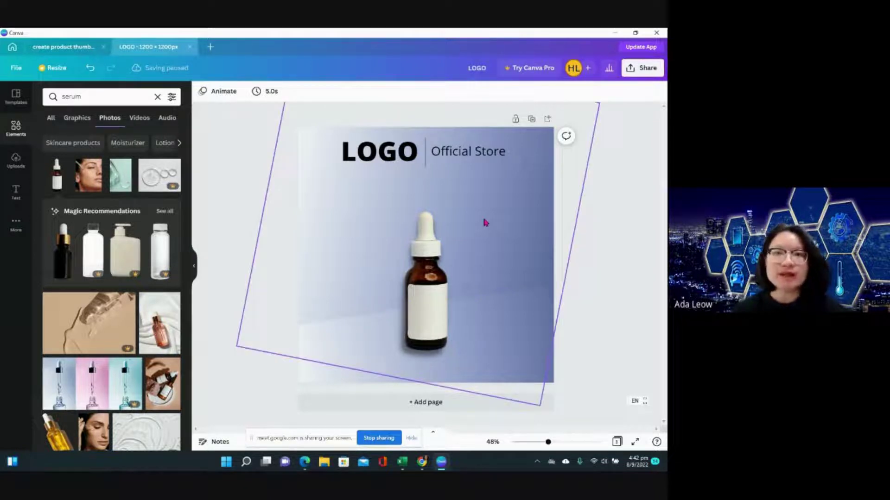
Move the bottle to the left part of the page and enlarge it to fill most of the height below the header.
left_click_drag(430, 290, 357, 275)
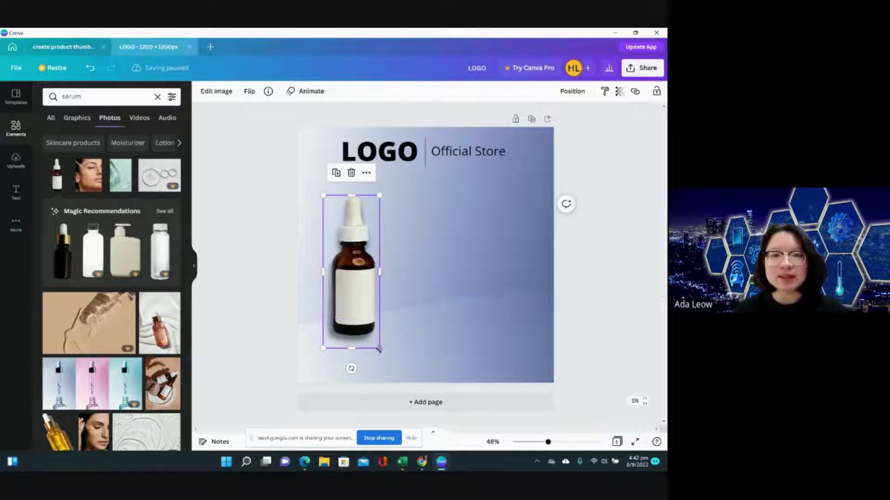
left_click_drag(379, 349, 393, 381)
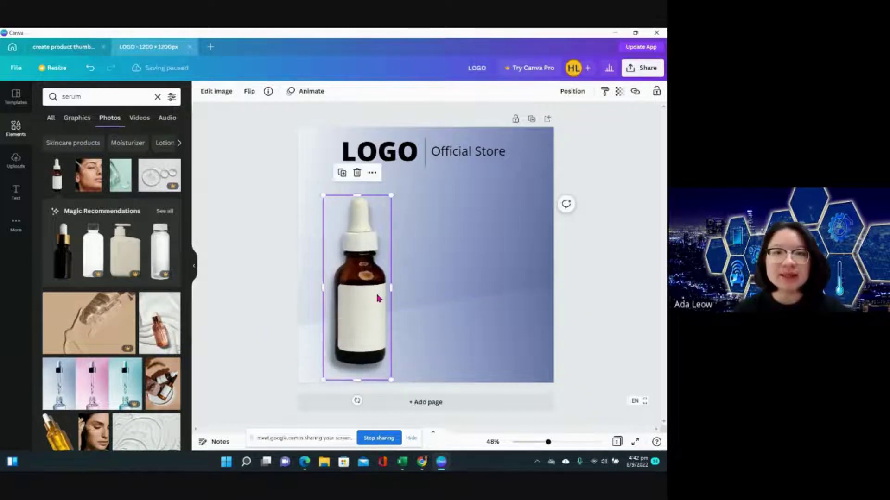
left_click_drag(377, 298, 376, 285)
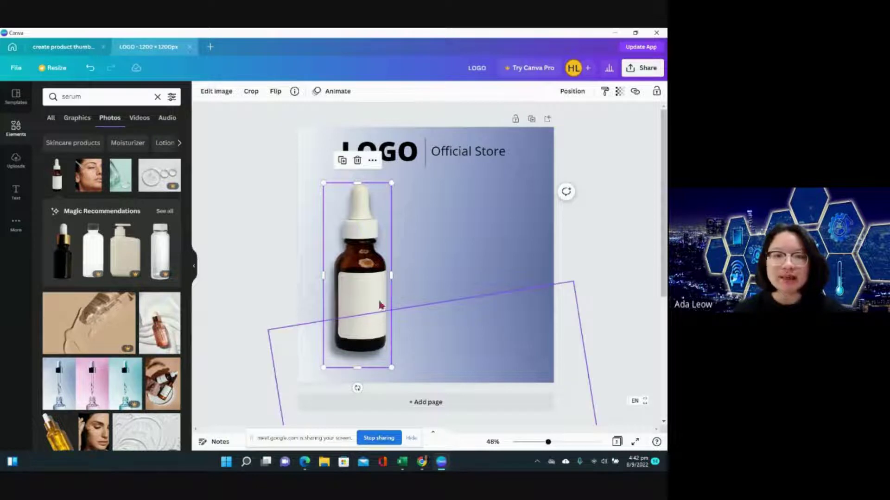
left_click(277, 238)
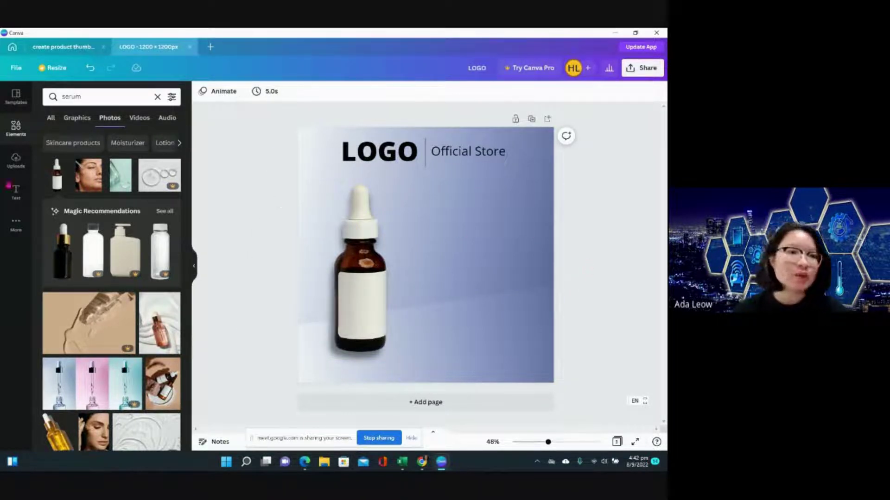
Add the pentagon arrow shape from the Lines & Shapes collection to the page.
left_click(158, 98)
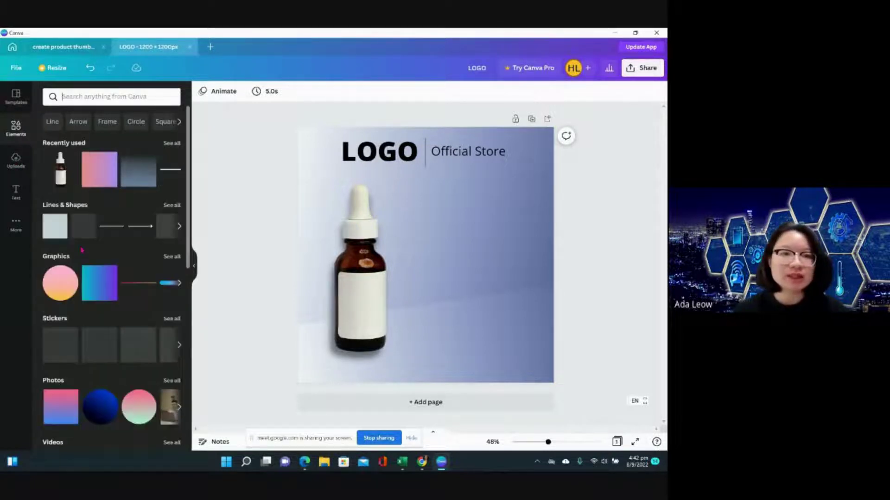
left_click(174, 207)
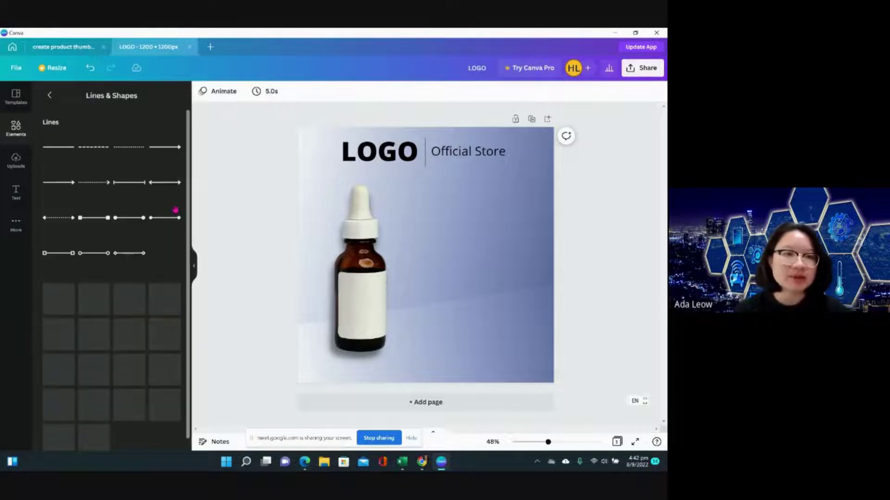
scroll(140, 287, "down", 3)
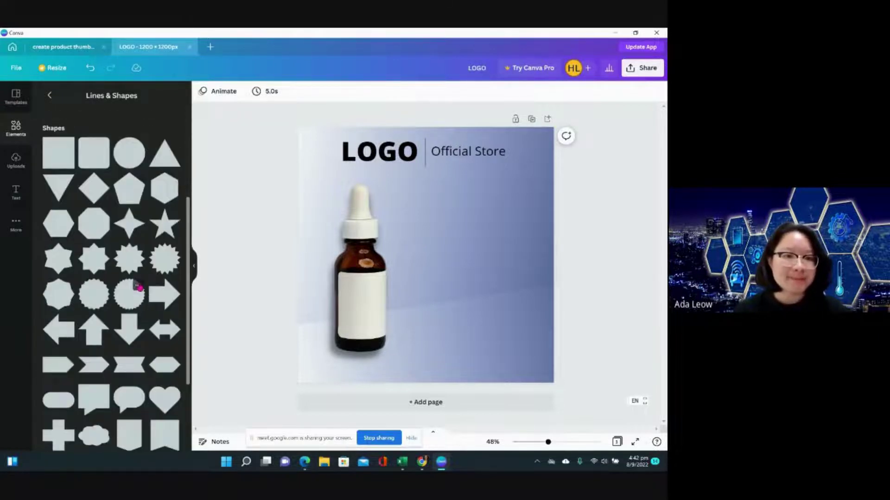
left_click(64, 370)
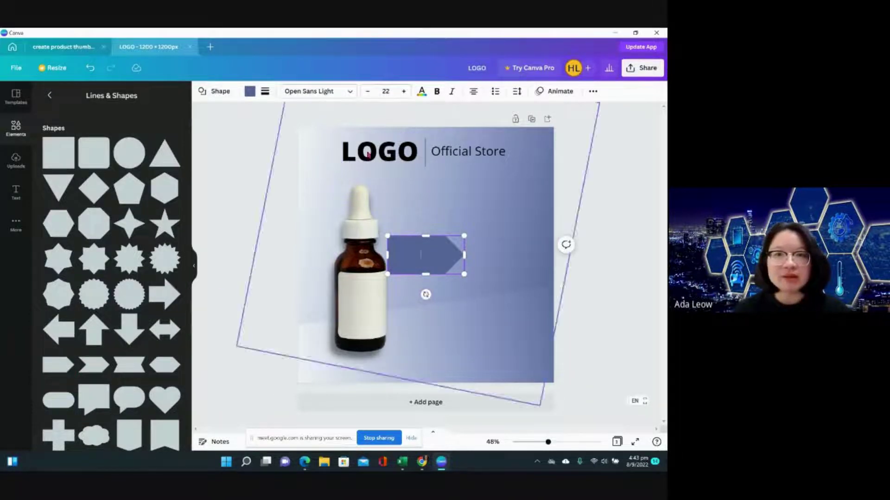
Turn the arrow shape to point left and fit it, slightly enlarged, against the page's right edge below the header.
left_click(593, 91)
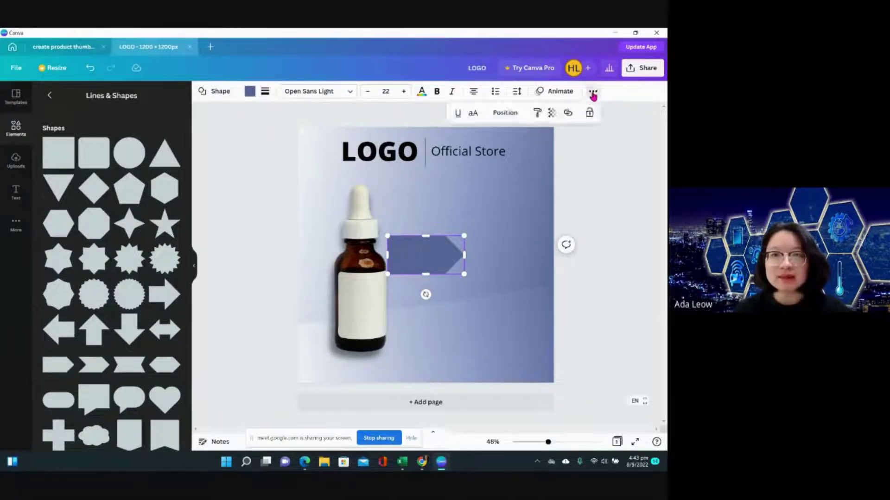
left_click(601, 158)
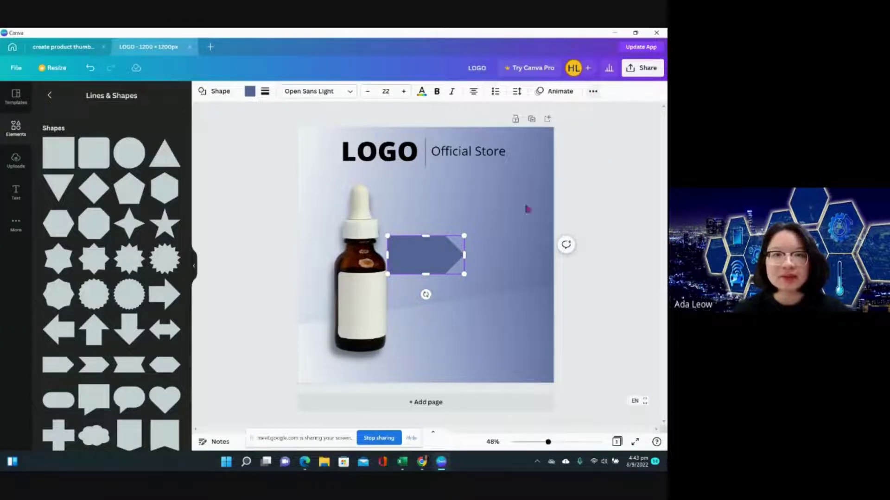
left_click_drag(426, 295, 513, 231)
left_click(441, 253)
left_click_drag(477, 205, 469, 206)
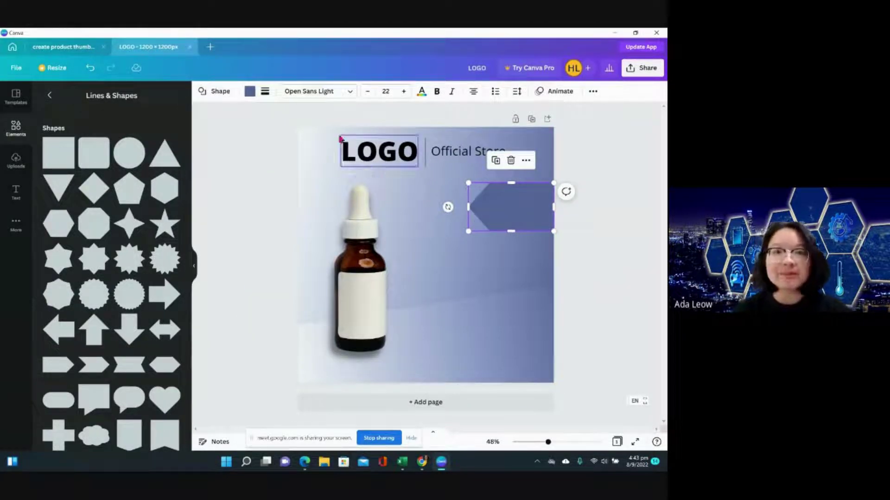
Add a solid border with weight 4 to the arrow shape.
left_click(265, 92)
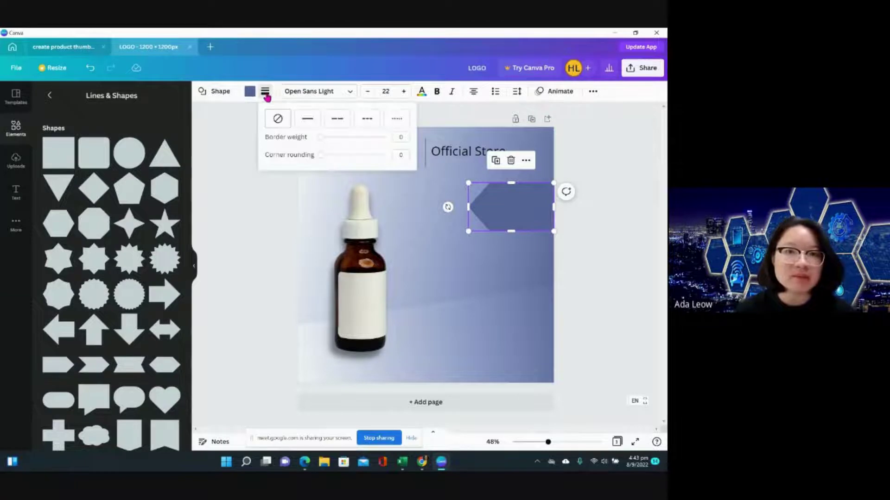
left_click(308, 119)
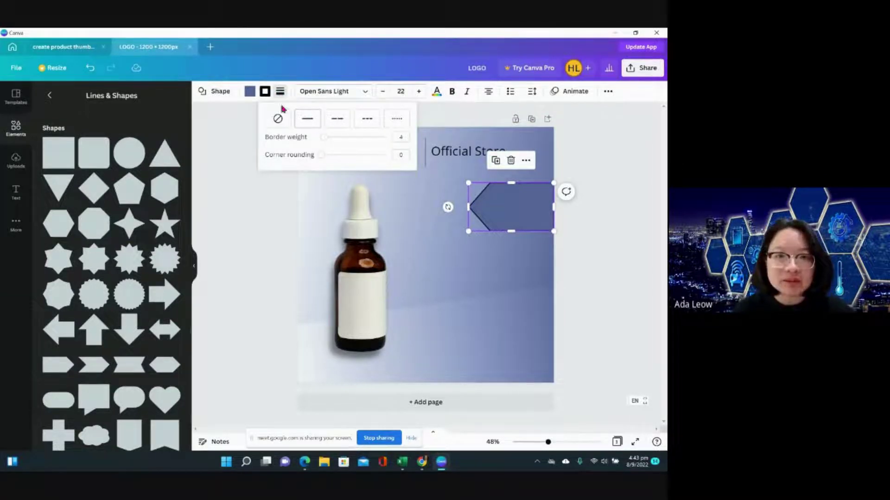
Change the arrow shape's border colour to white.
left_click(265, 91)
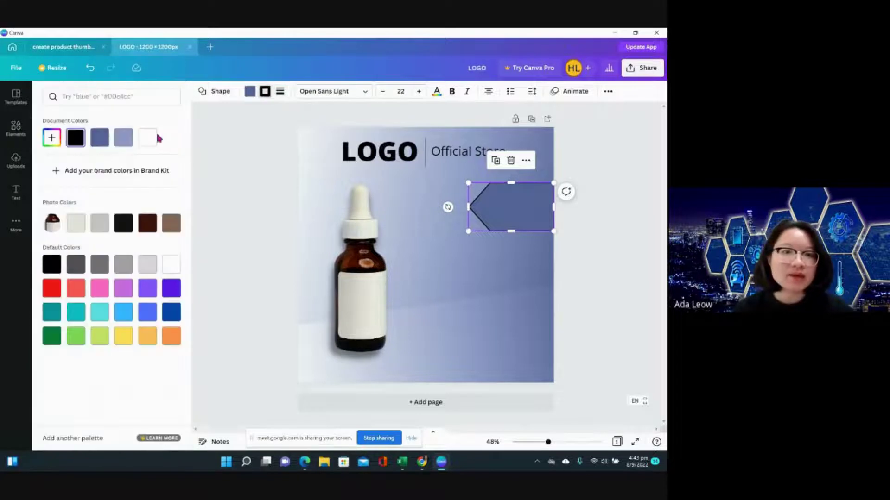
left_click(147, 138)
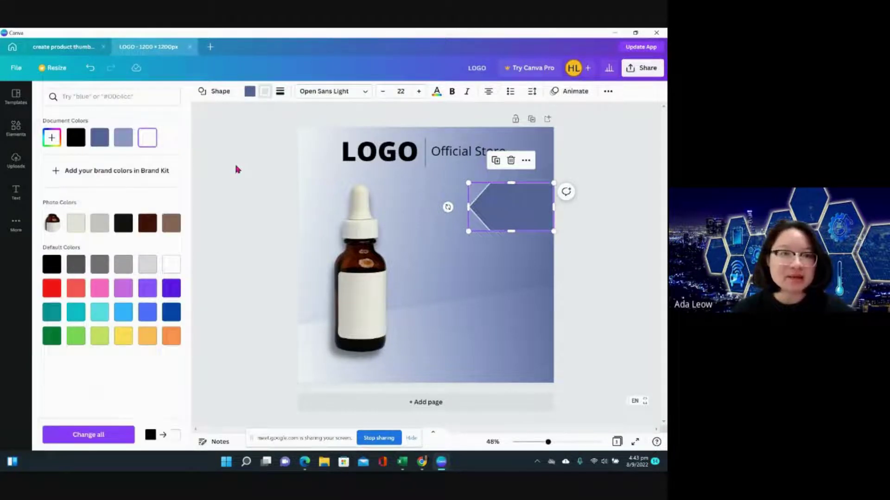
left_click(234, 166)
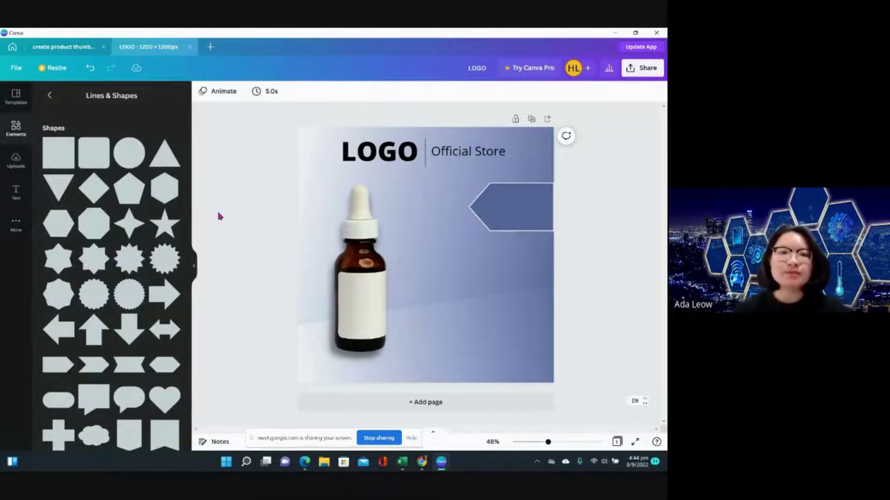
Move the serum bottle slightly to the right, closer to the arrow shape.
left_click(359, 269)
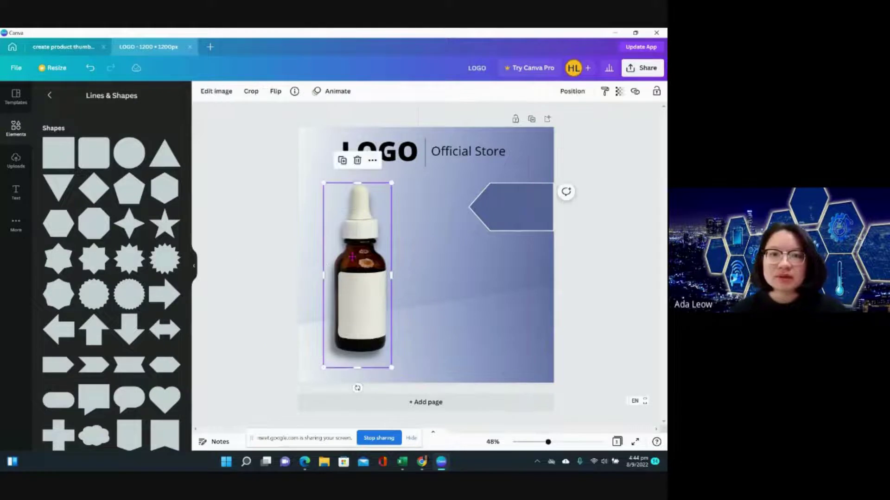
left_click_drag(359, 269, 392, 268)
left_click(246, 240)
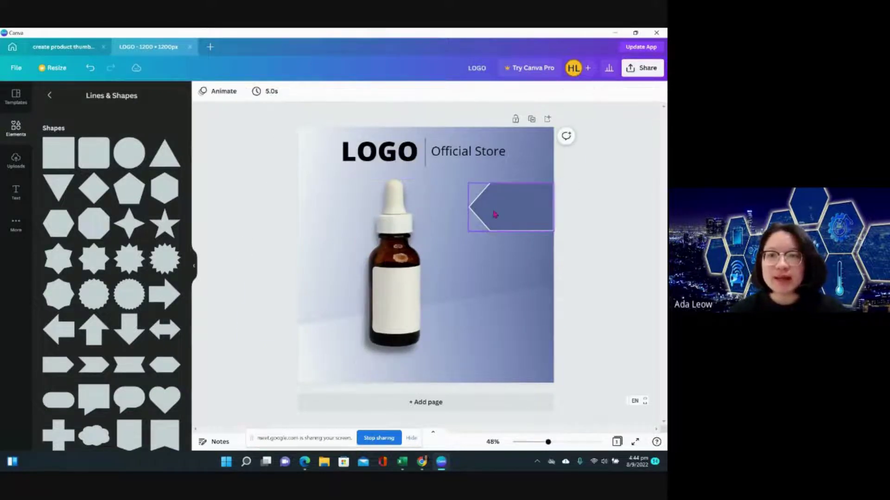
Lengthen the arrow shape leftward toward the bottle, keeping its right end on the page edge.
left_click(495, 214)
left_click_drag(469, 206, 444, 206)
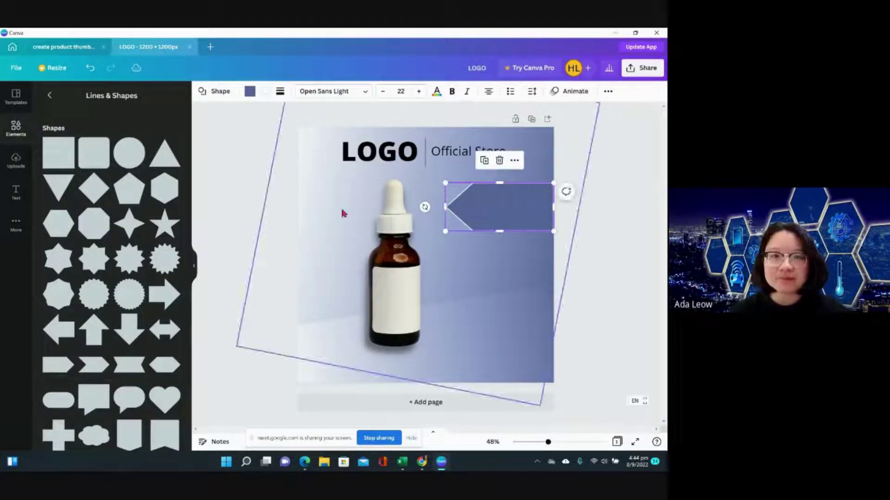
left_click(246, 228)
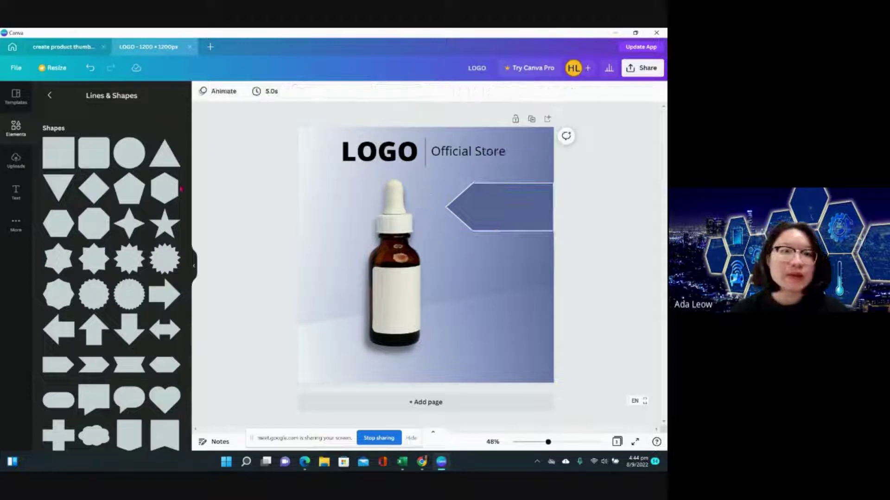
Add a subheading text reading "Non-additive" to the page.
left_click(28, 197)
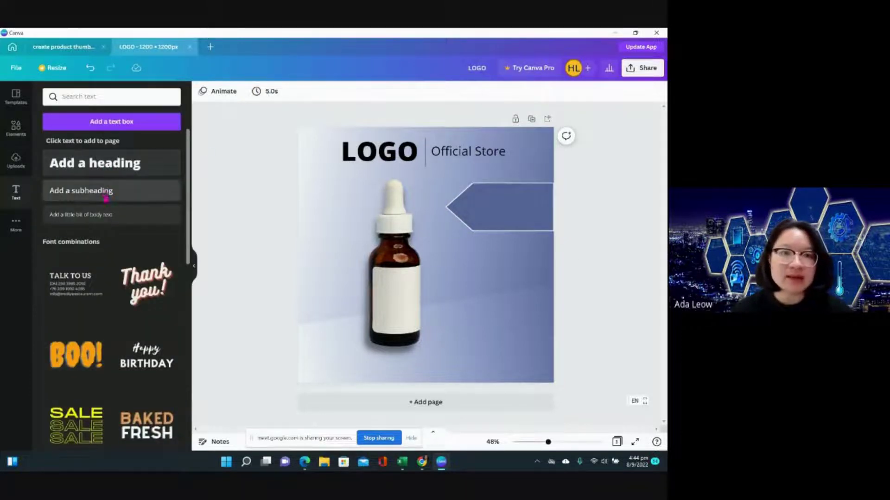
left_click(105, 192)
type("Non-add")
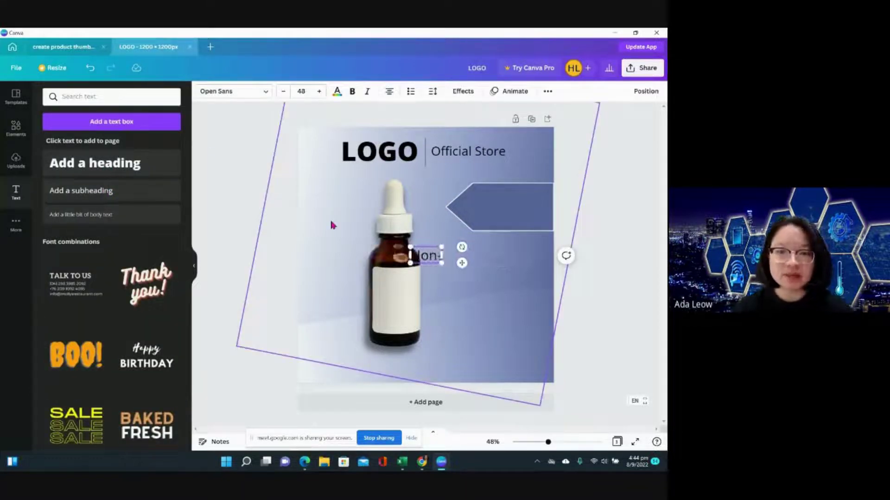
type("itive")
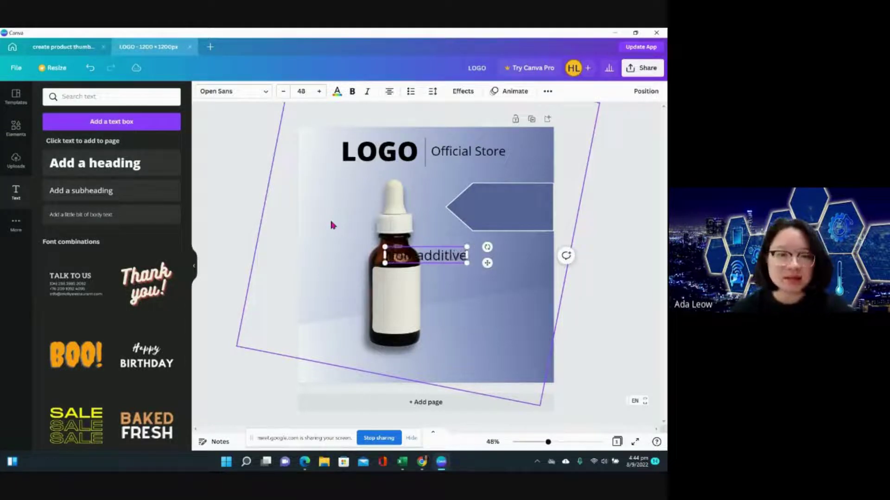
Colour the "Non-additive" text white and place it inside the arrow shape.
key("ctrl+a")
left_click(342, 93)
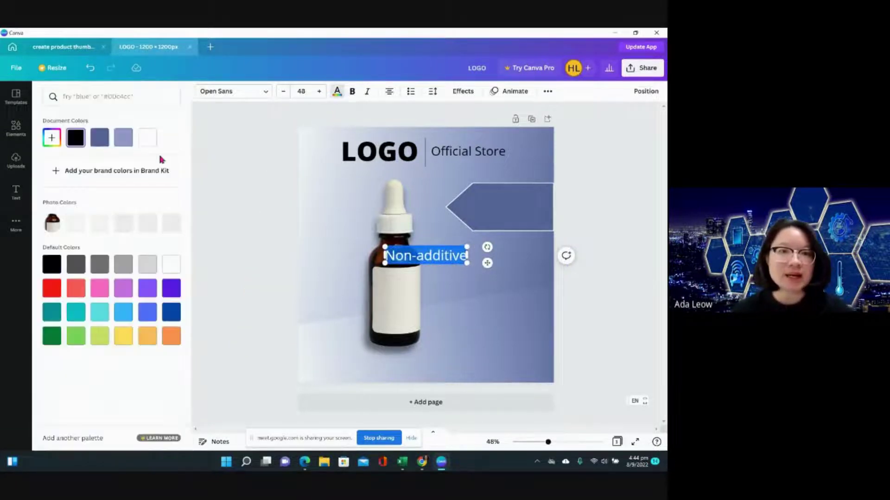
left_click(273, 159)
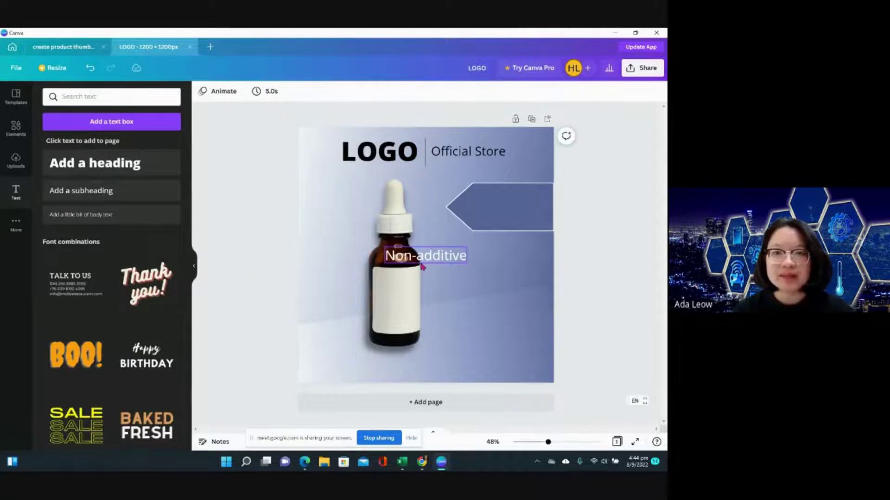
left_click_drag(421, 259, 505, 215)
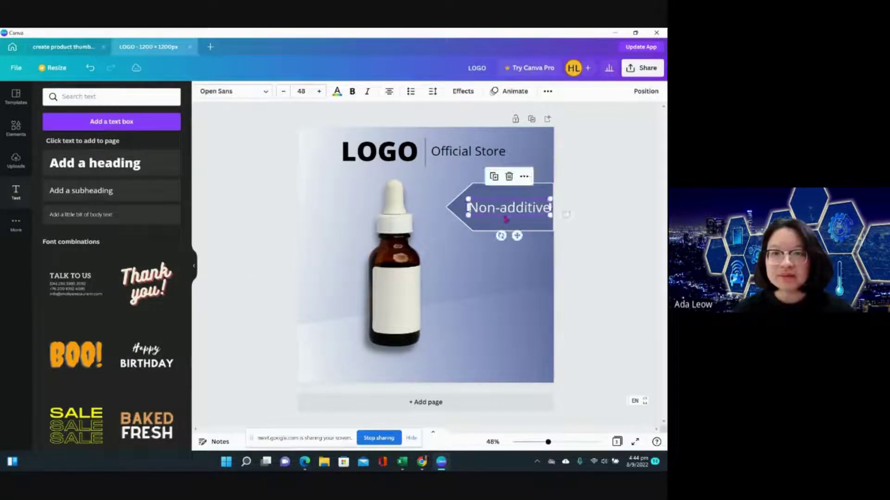
left_click(605, 213)
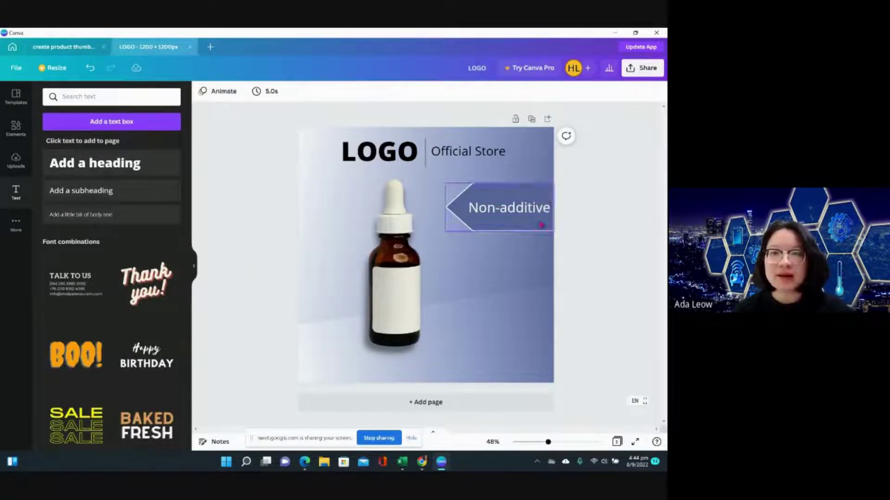
left_click(441, 179)
mouse_move(440, 179)
left_mouse_down()
mouse_move(470, 197)
mouse_move(447, 186)
left_mouse_up()
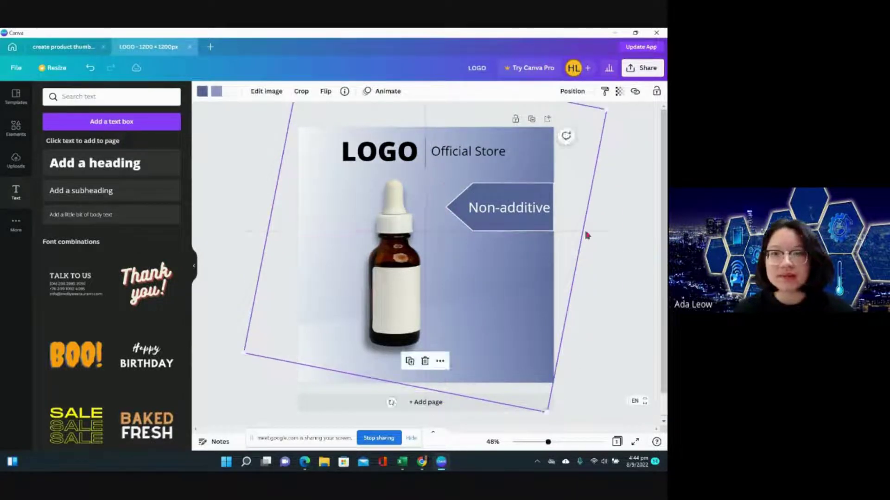
left_click(605, 250)
left_click_drag(602, 246, 438, 182)
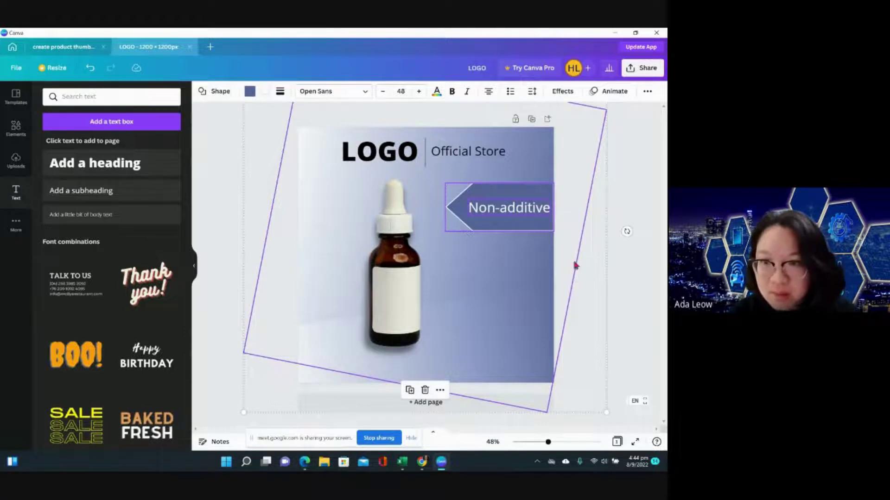
left_click(628, 161)
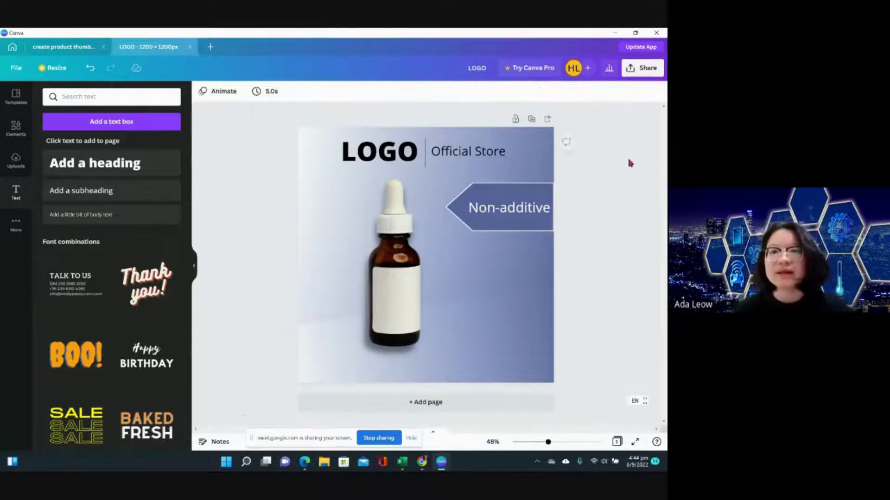
Group the "Non-additive" text with its arrow shape, and place a duplicate of the group directly below it.
left_click(527, 212)
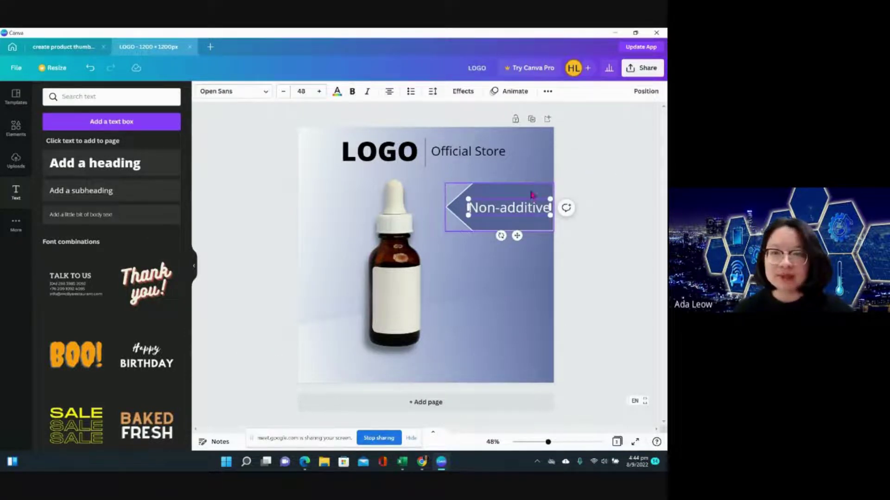
left_click(532, 195)
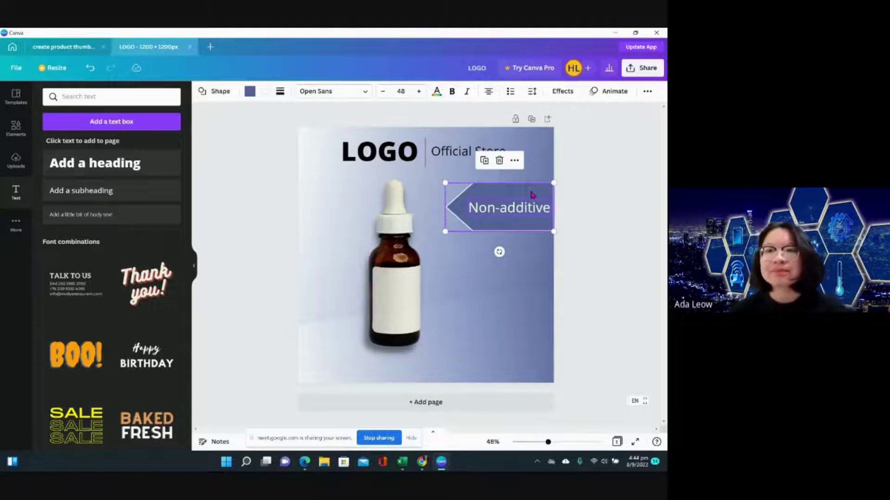
left_click(647, 92)
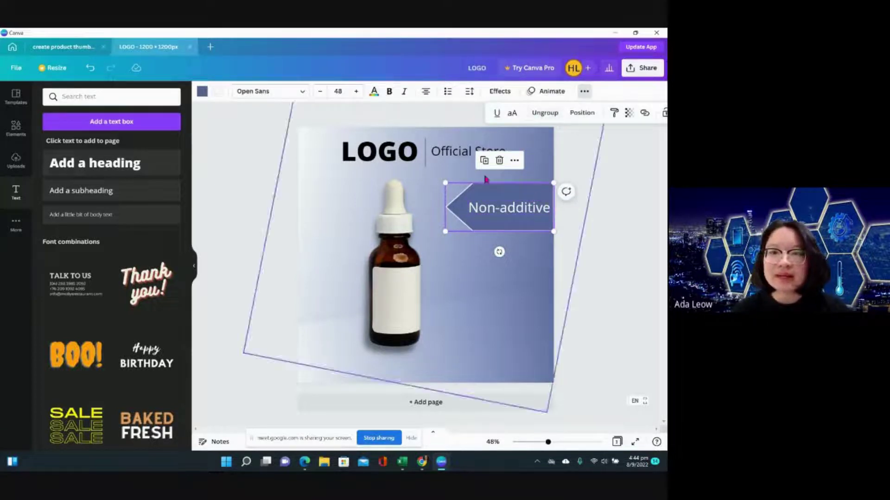
left_click(484, 160)
left_click_drag(497, 224, 490, 276)
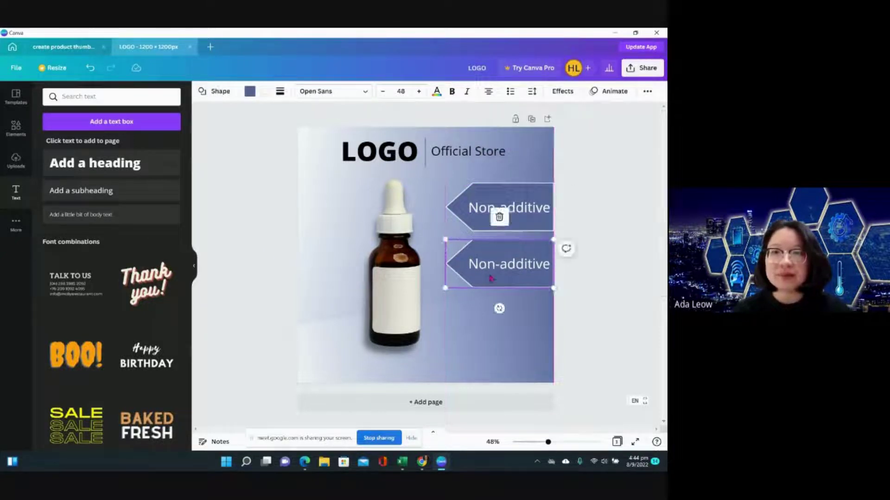
Replace the text in the lower arrow label with "Long-lasting Youth".
left_click(494, 268)
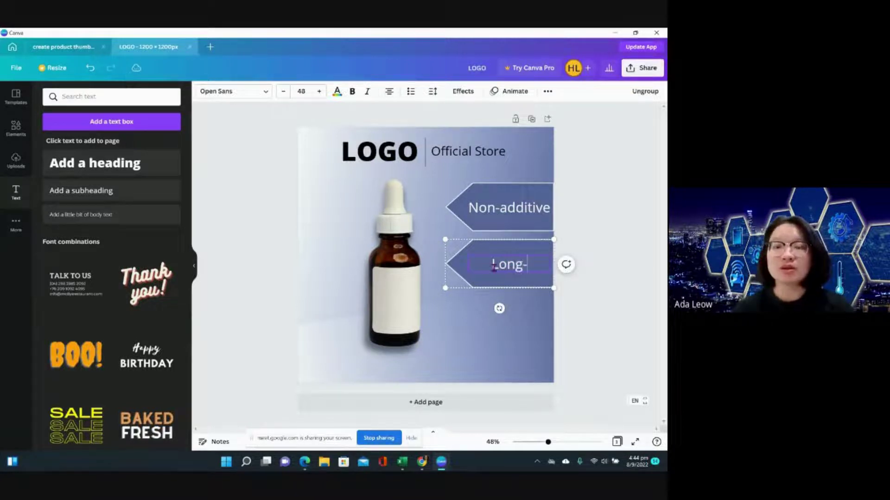
type("lasting y")
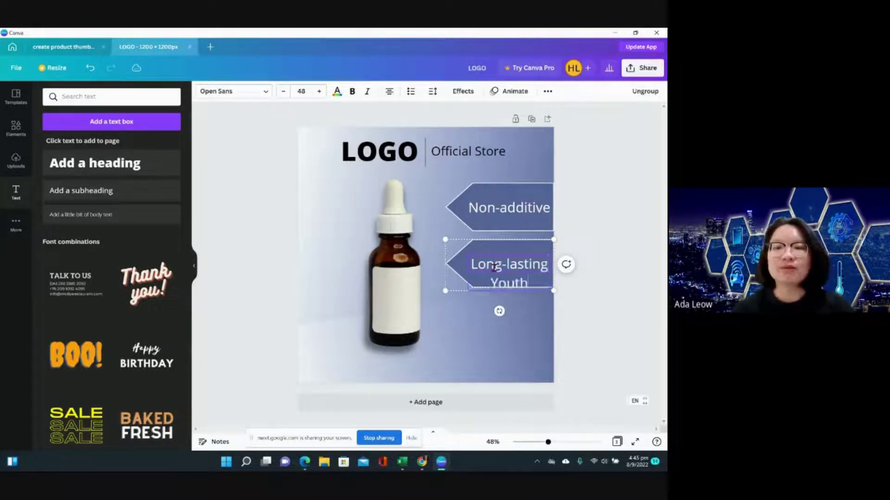
left_click(638, 240)
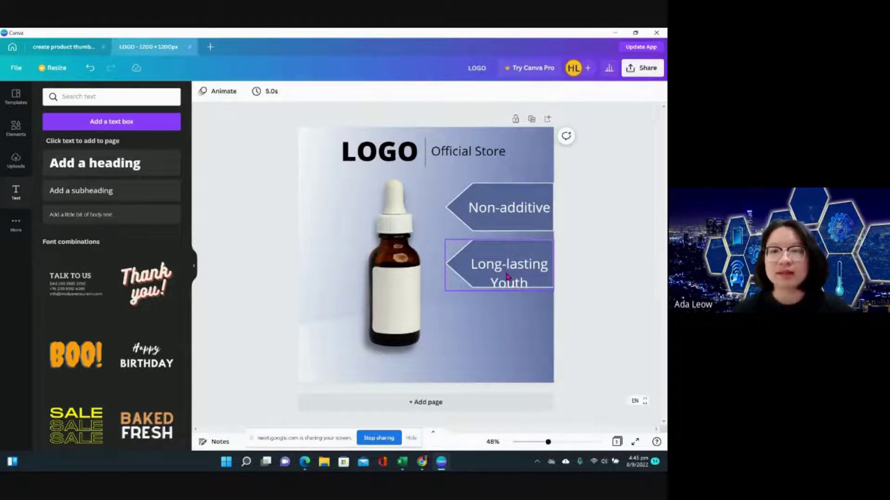
Ungroup the lower arrow label and move its two-line text up so it sits centred inside the arrow.
left_click(508, 278)
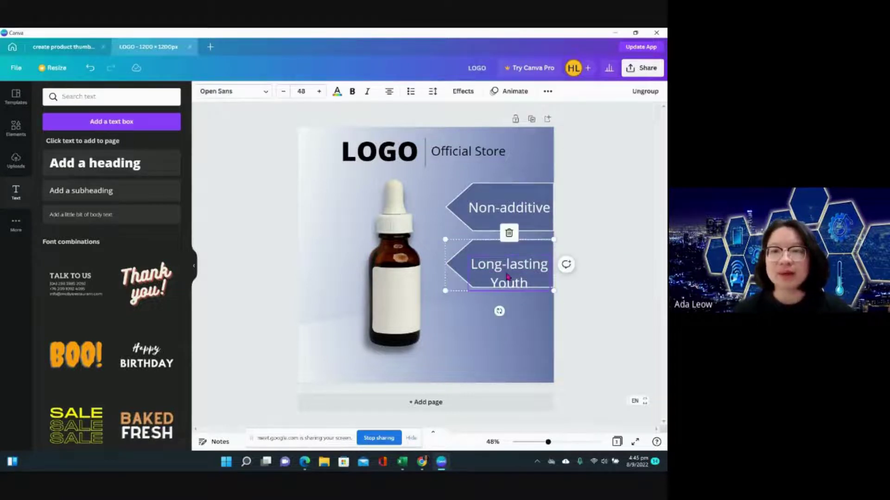
left_click(653, 99)
left_click(594, 213)
left_click(532, 256)
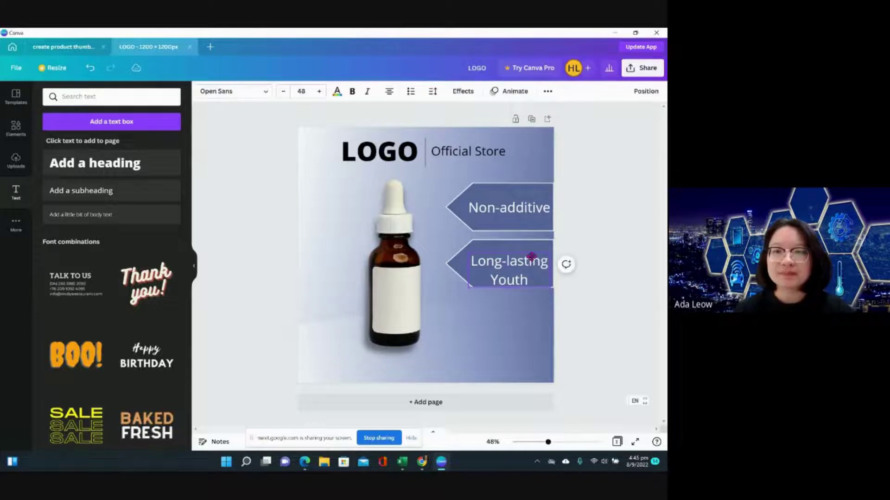
left_click_drag(531, 257, 531, 254)
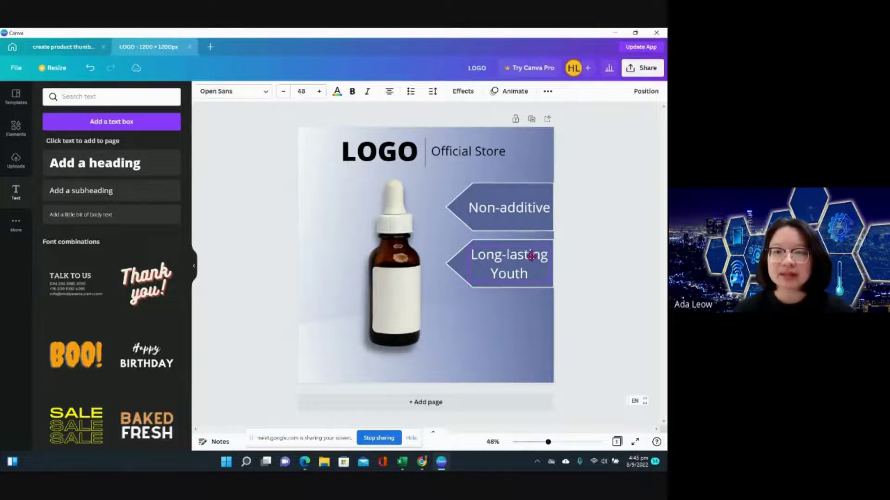
left_click(583, 248)
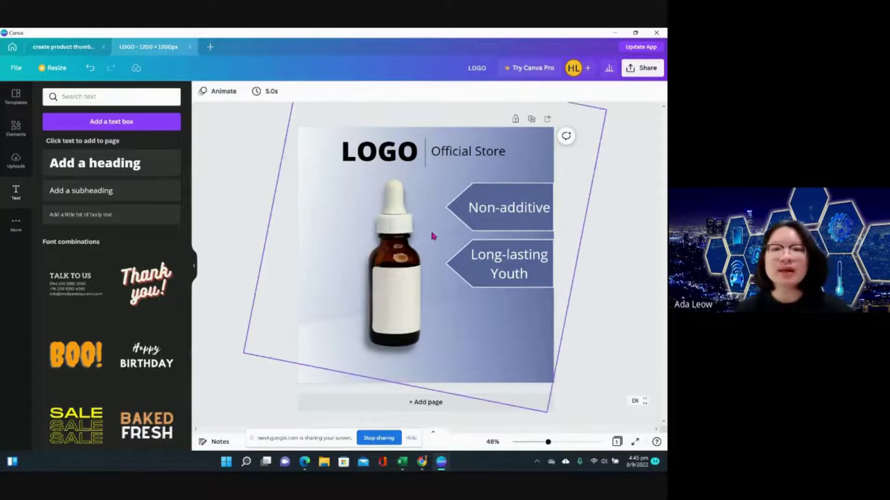
Shift the serum bottle slightly left to leave more space before the two arrow labels.
left_click_drag(403, 246, 386, 242)
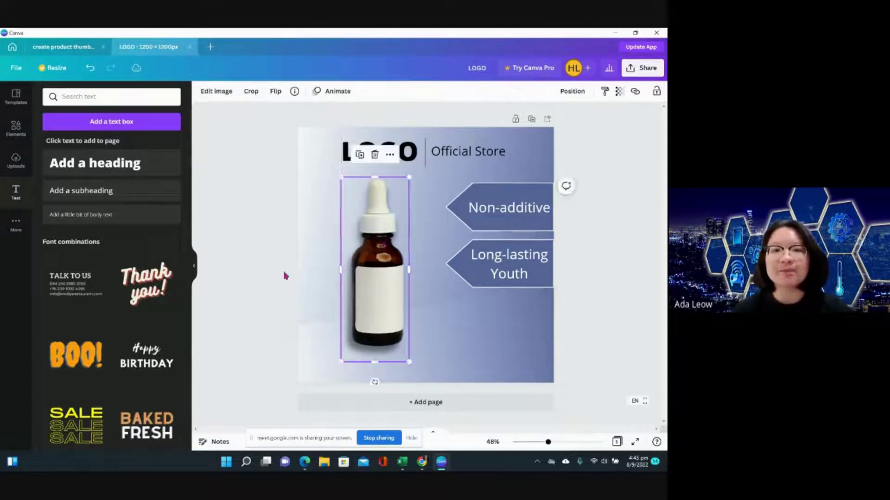
left_click(263, 269)
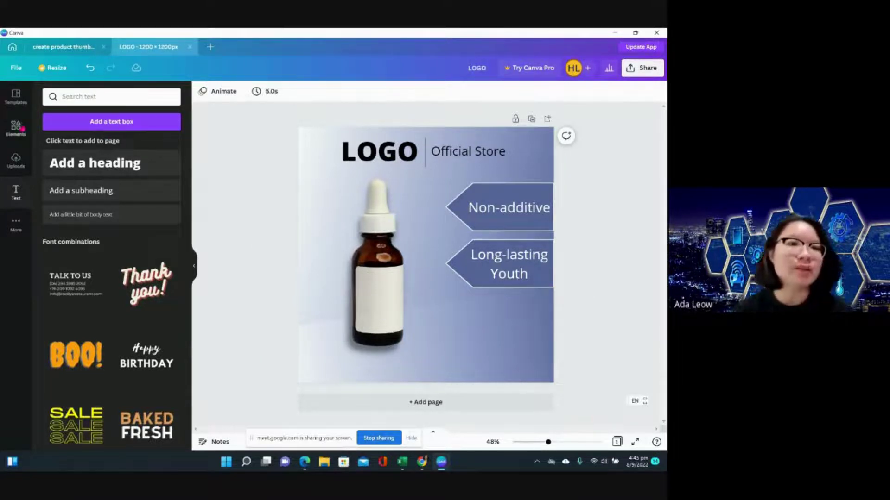
Add the wavy-edged shape from the end of the Lines & Shapes collection to the page.
left_click(15, 128)
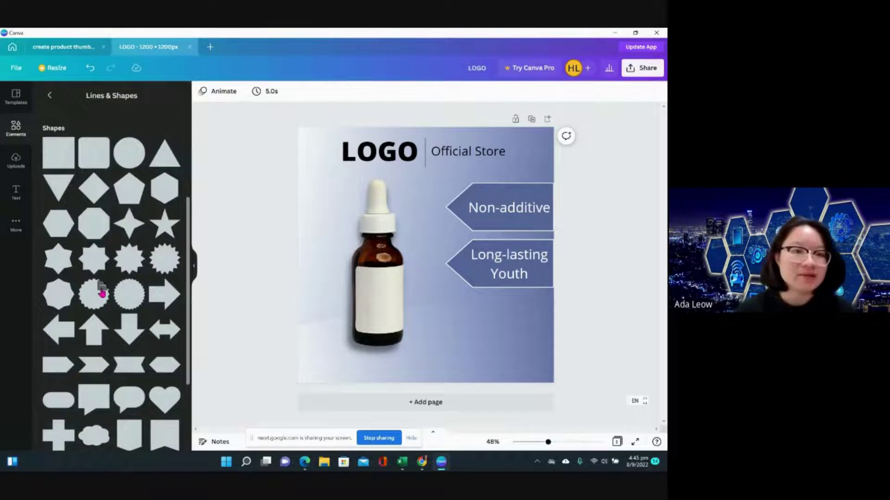
scroll(102, 293, "down", 10)
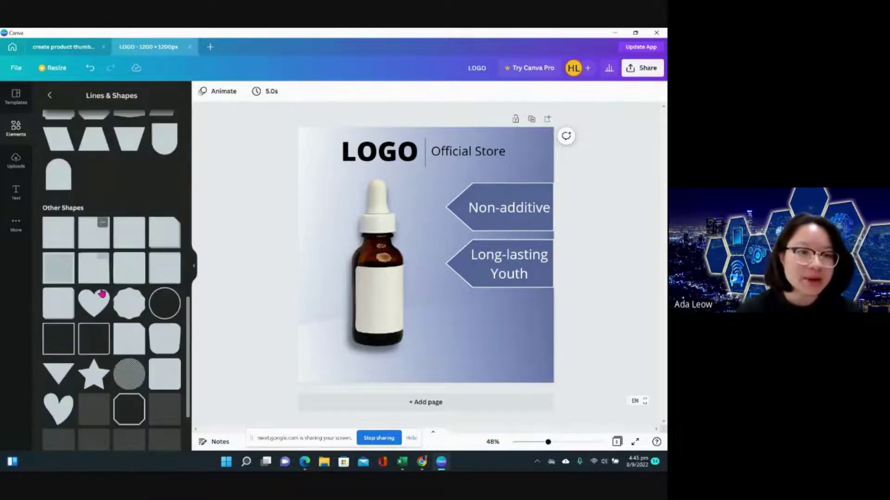
scroll(102, 293, "down", 1)
scroll(102, 293, "down", 5)
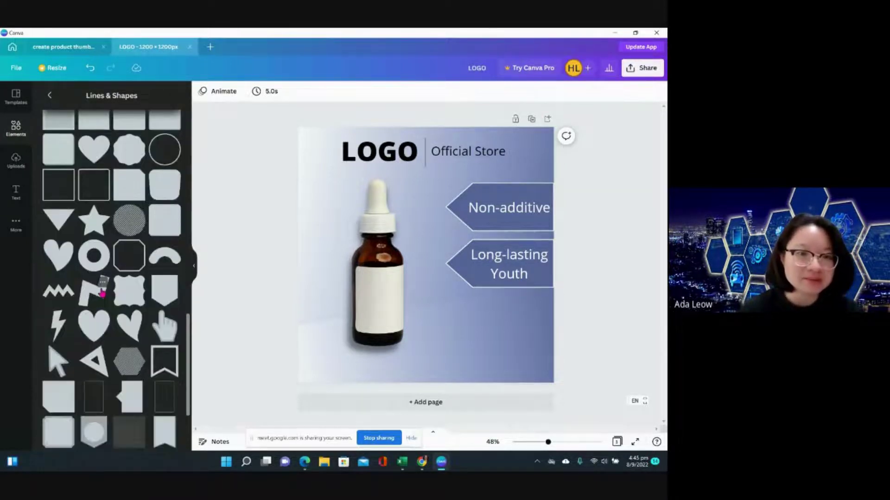
scroll(102, 293, "down", 10)
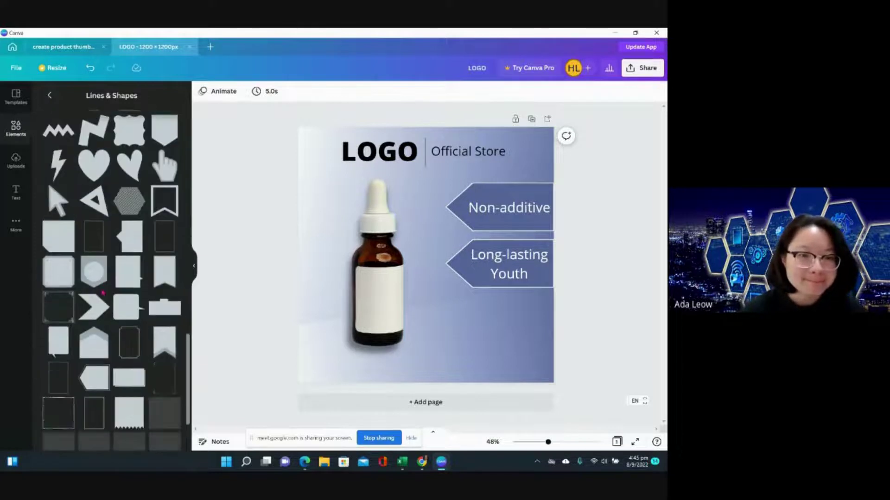
scroll(102, 293, "down", 6)
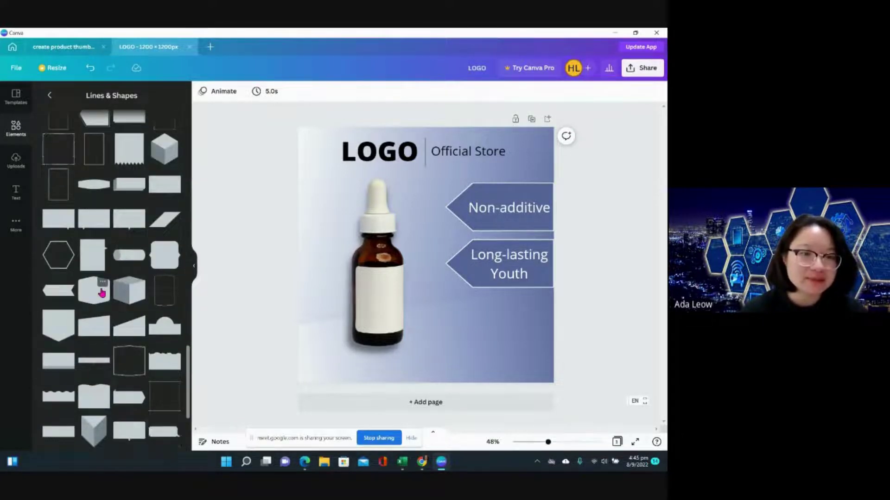
scroll(102, 293, "down", 1)
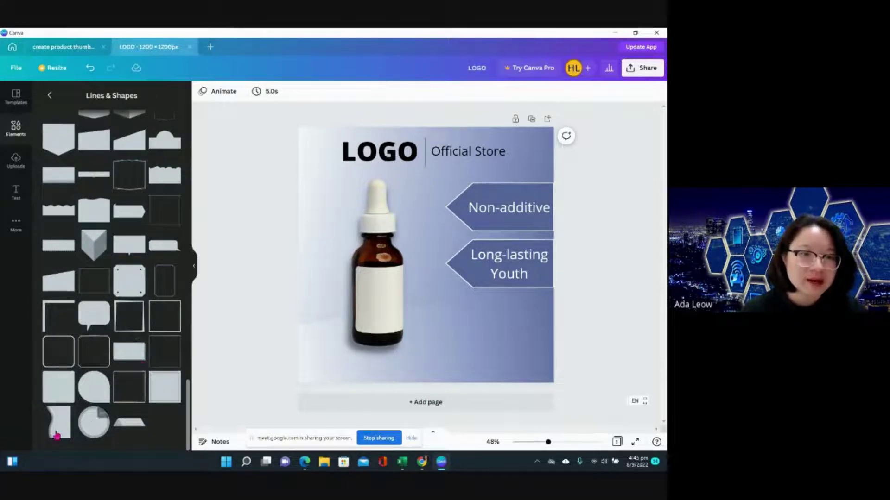
left_click(55, 434)
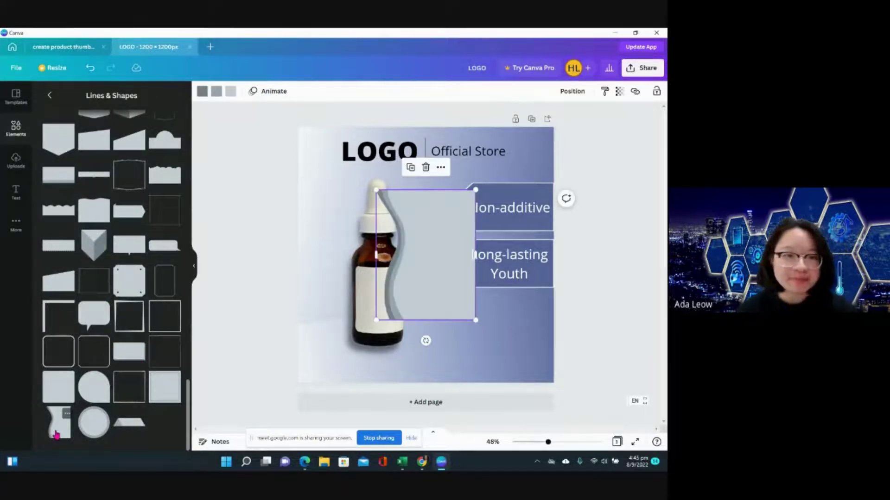
Rotate the wavy shape so its curved edge faces up, and enlarge it to span the full width of the page's bottom.
left_click_drag(163, 380, 299, 265)
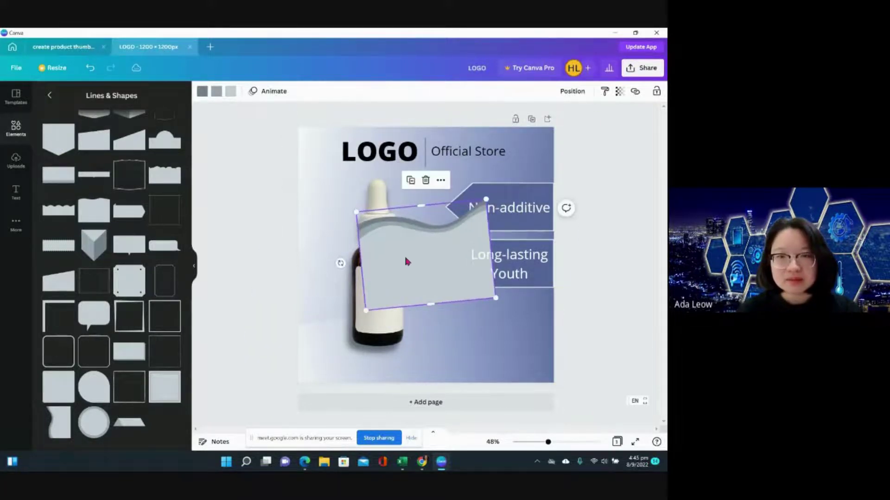
left_click_drag(405, 255, 498, 345)
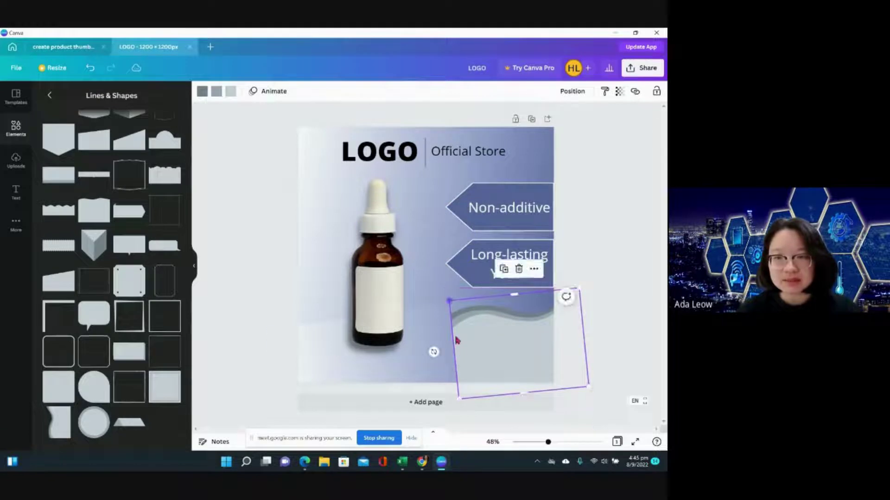
left_click_drag(459, 398, 287, 440)
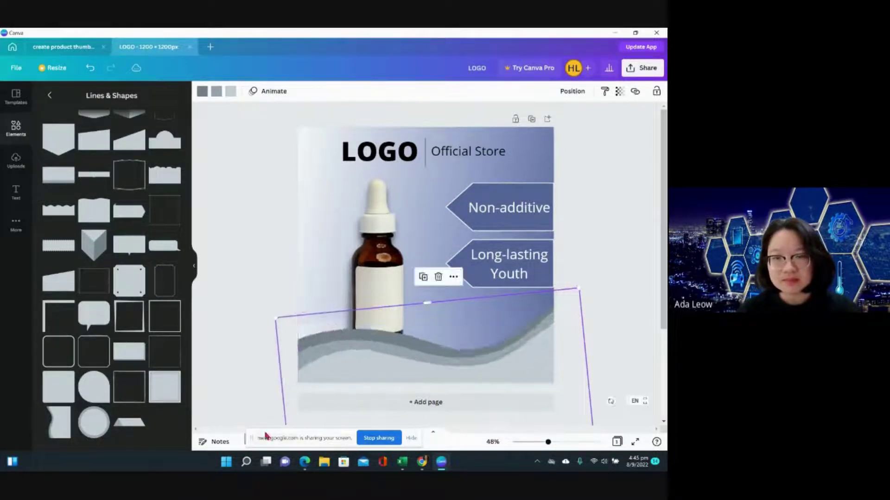
left_click_drag(360, 359, 363, 349)
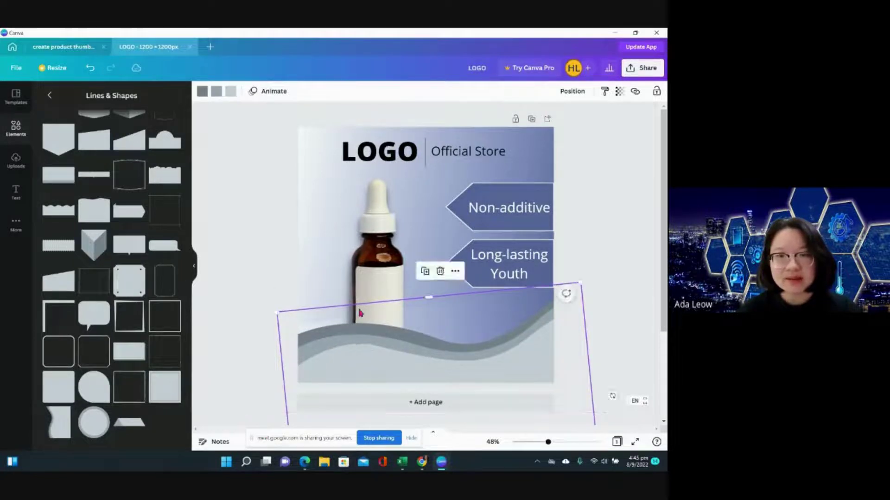
Bring the serum bottle in front of the wave shape, and open the wave shape's layer-order options.
left_click(385, 253)
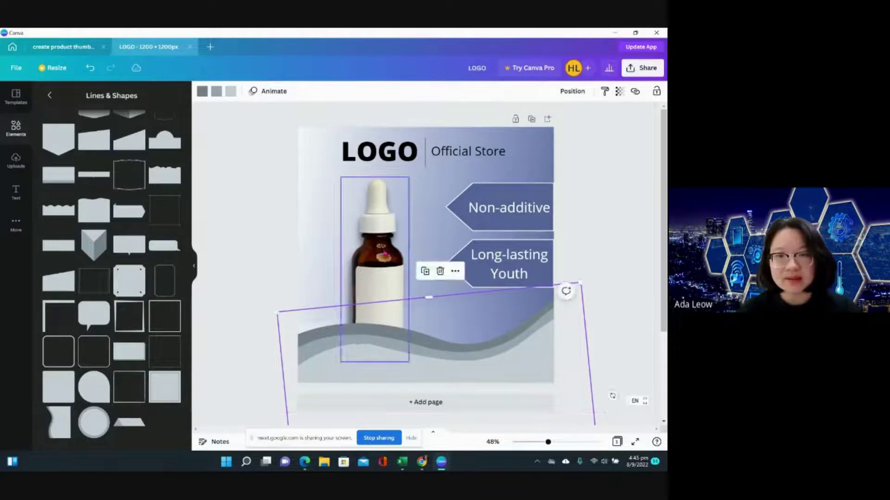
left_click(572, 91)
left_click(442, 136)
left_click(240, 231)
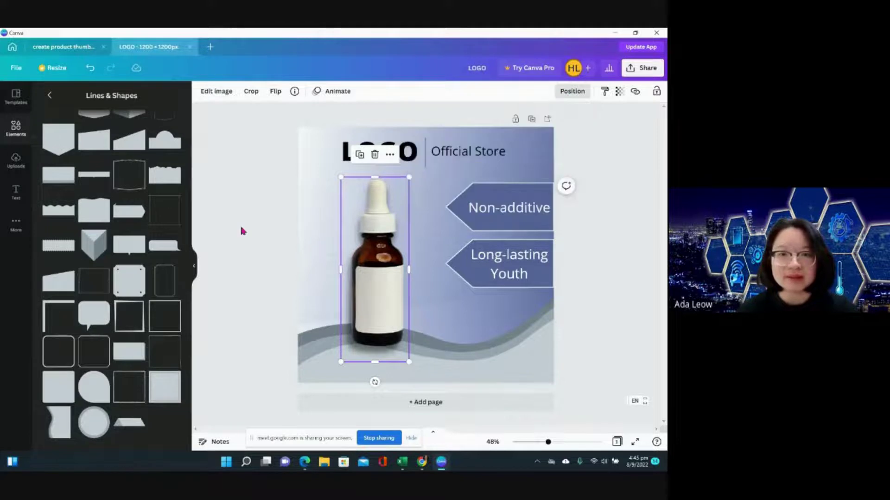
left_click(438, 359)
right_click(438, 360)
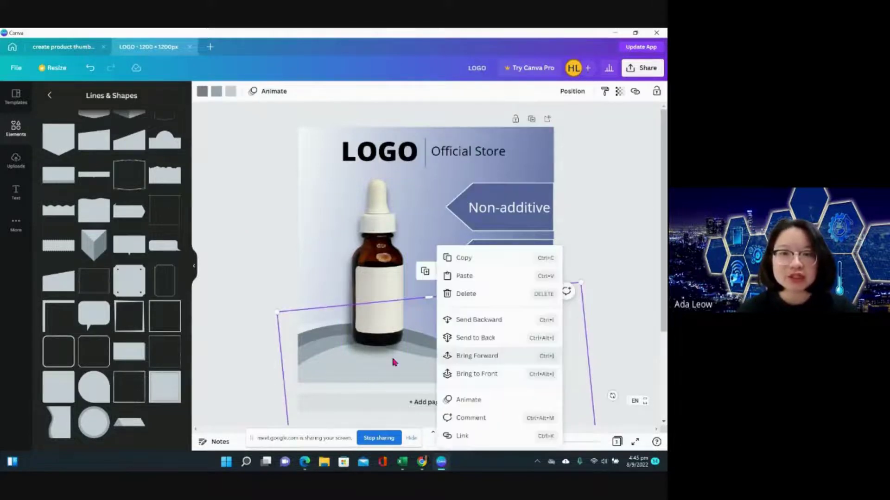
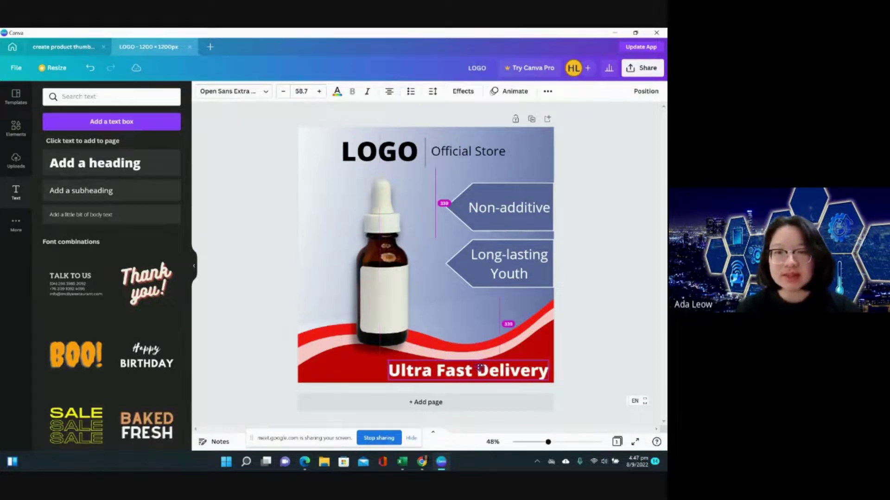
Browse the available fonts for the "Non-additive" label text.
left_click(324, 188)
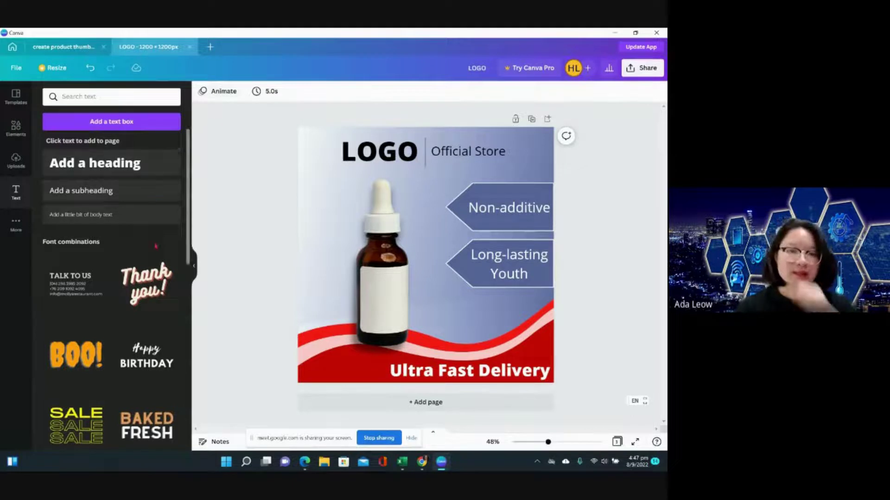
left_click(463, 206)
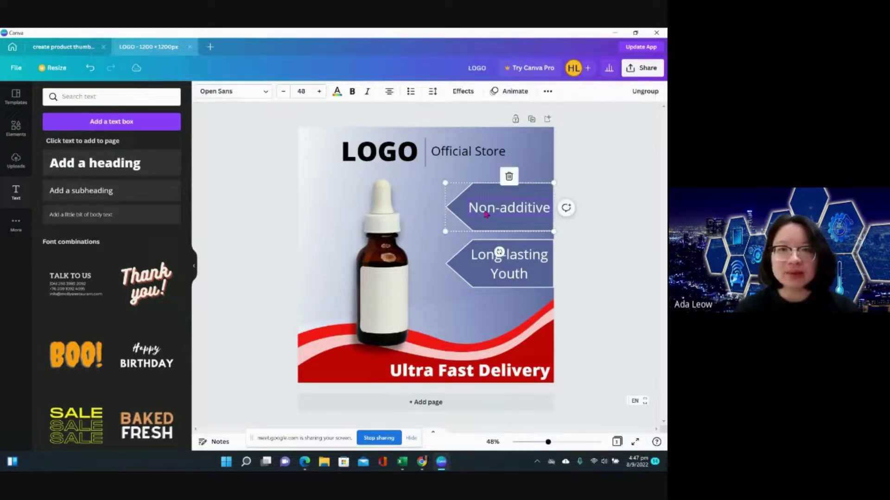
left_click(248, 92)
scroll(101, 222, "down", 5)
scroll(101, 222, "down", 10)
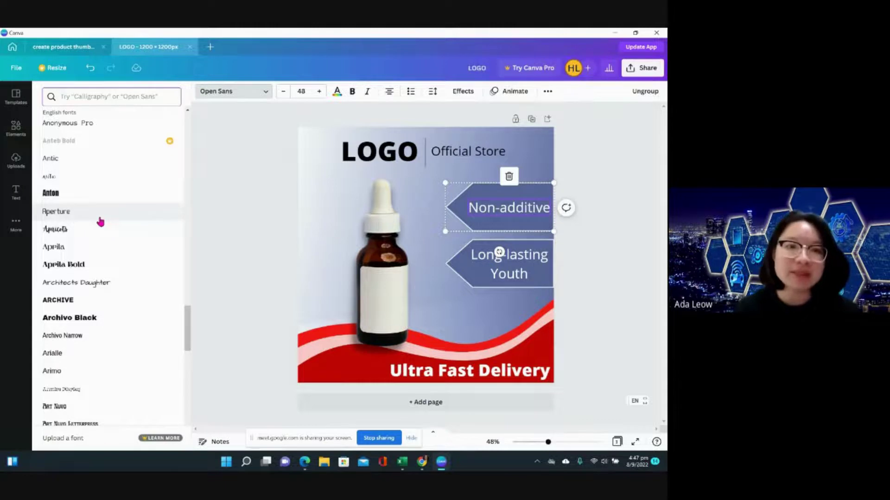
key("Escape")
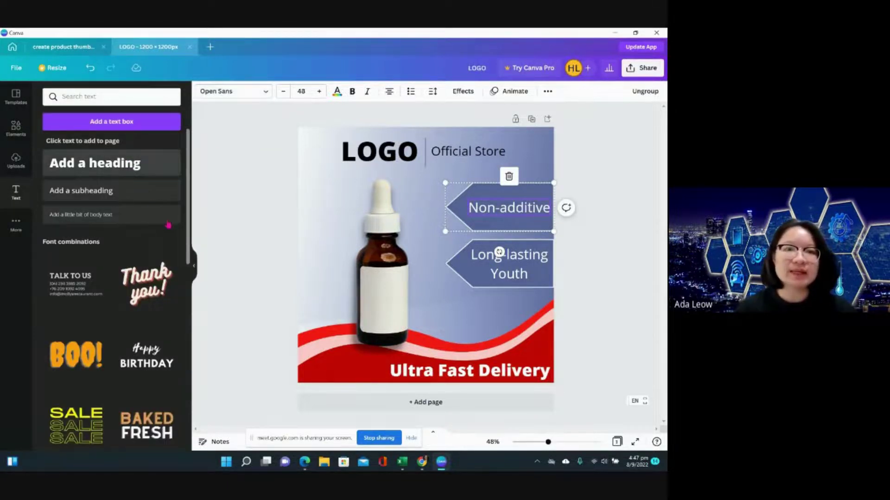
Shift the gradient background graphic to the right so its lighter area extends further behind the serum bottle.
left_click(254, 190)
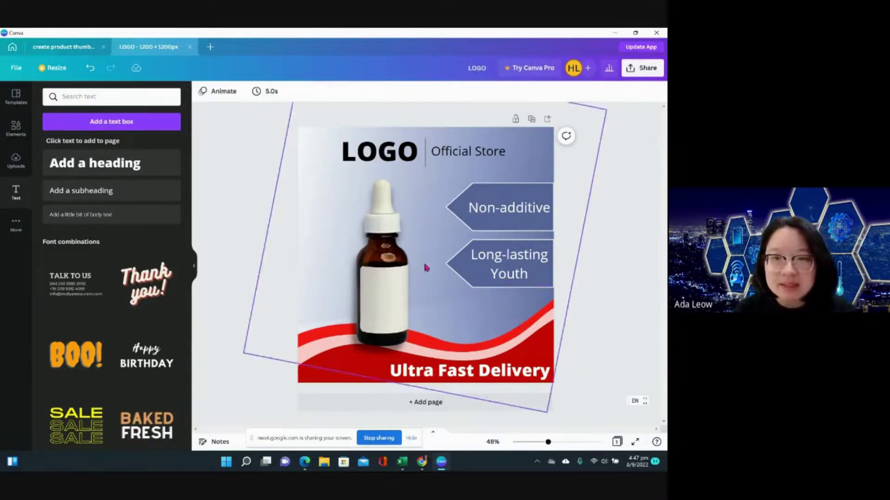
left_click_drag(321, 215, 364, 222)
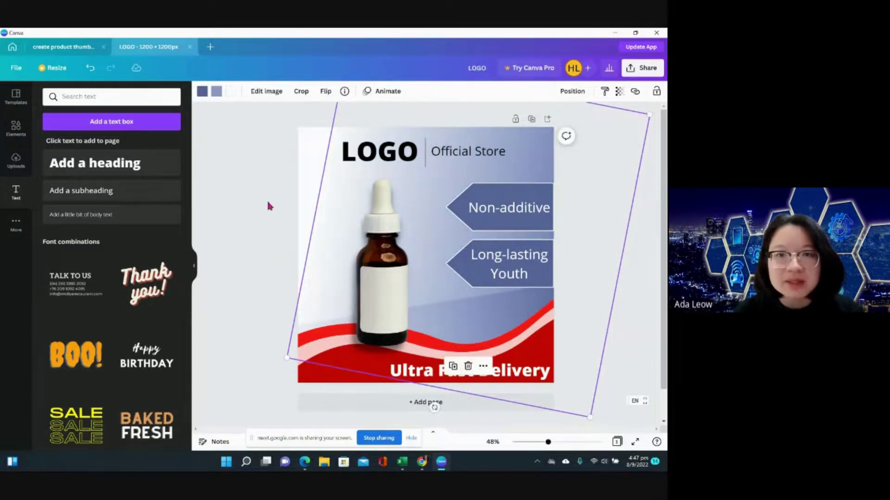
left_click(268, 202)
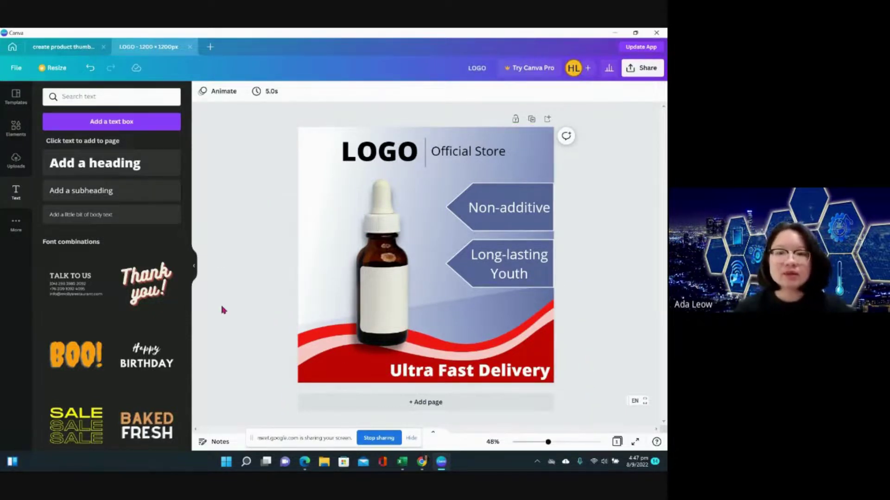
Switch to Chrome and go from the Lancôme store page to the Lazada home page.
left_click(422, 462)
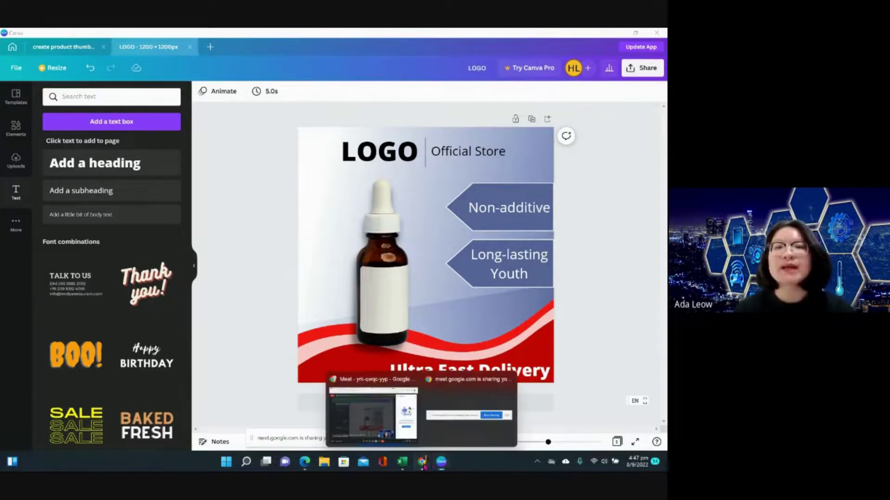
left_click(330, 381)
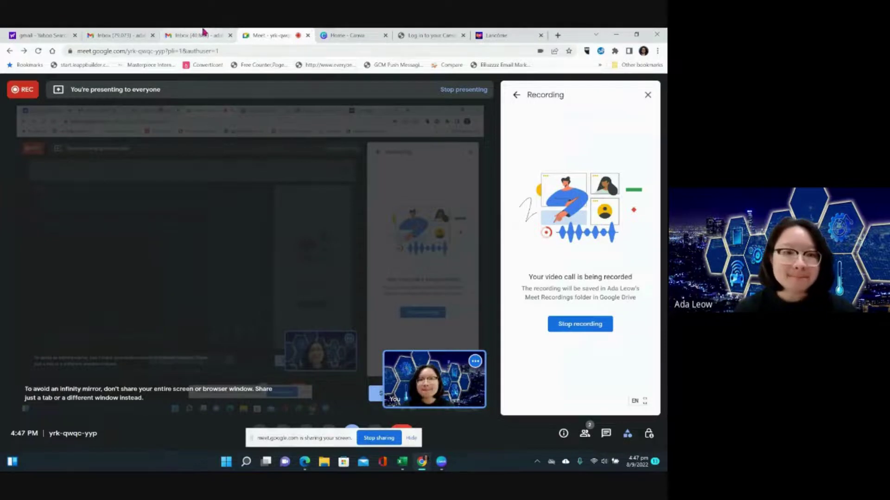
left_click(498, 35)
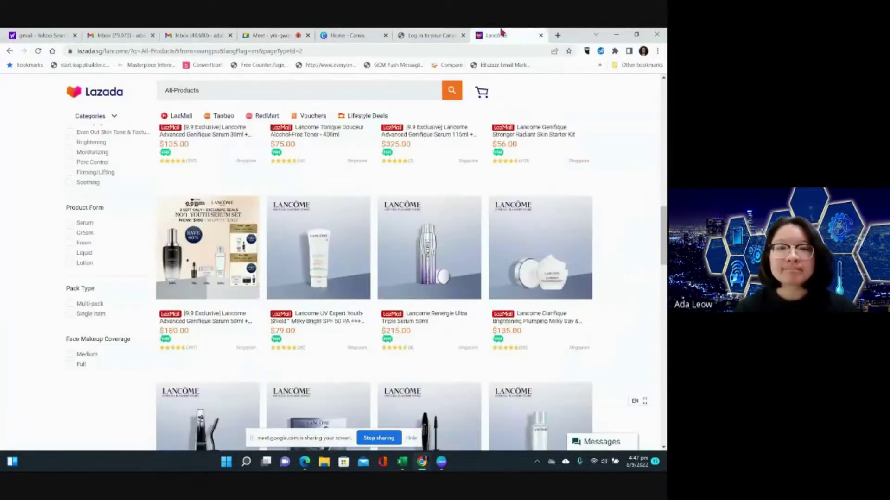
left_click(96, 100)
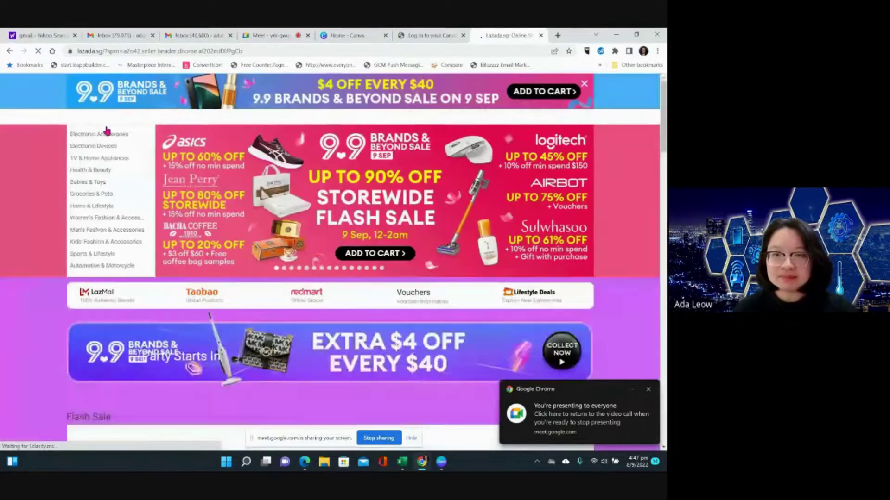
Examine the product thumbnail designs in Lazada's LazMall and Just For You sections for reference.
scroll(152, 264, "down", 5)
scroll(152, 265, "down", 5)
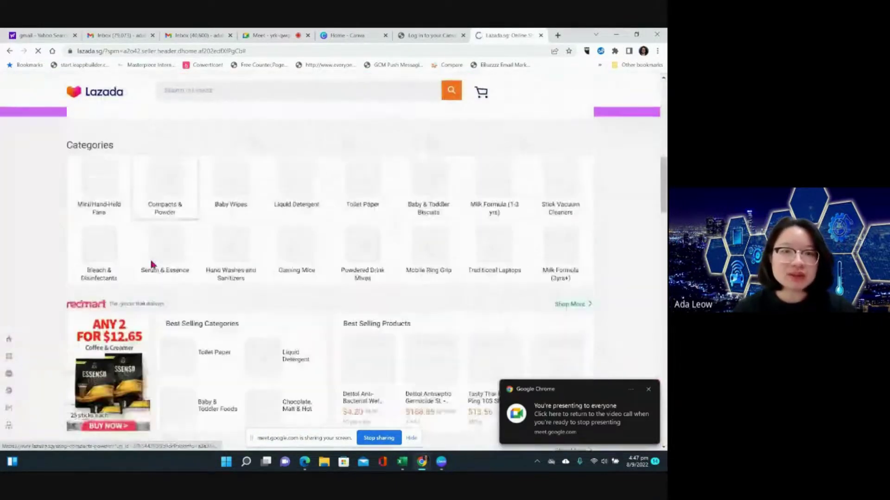
scroll(152, 265, "down", 5)
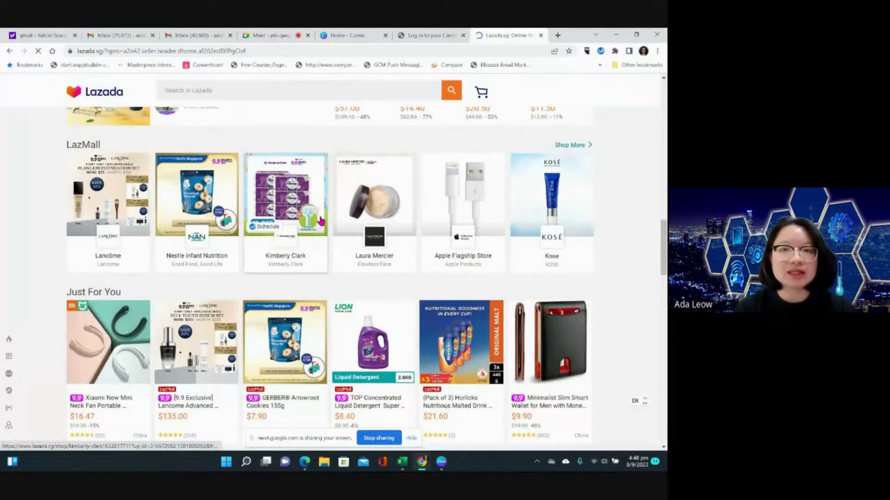
scroll(321, 224, "down", 2)
scroll(320, 224, "down", 1)
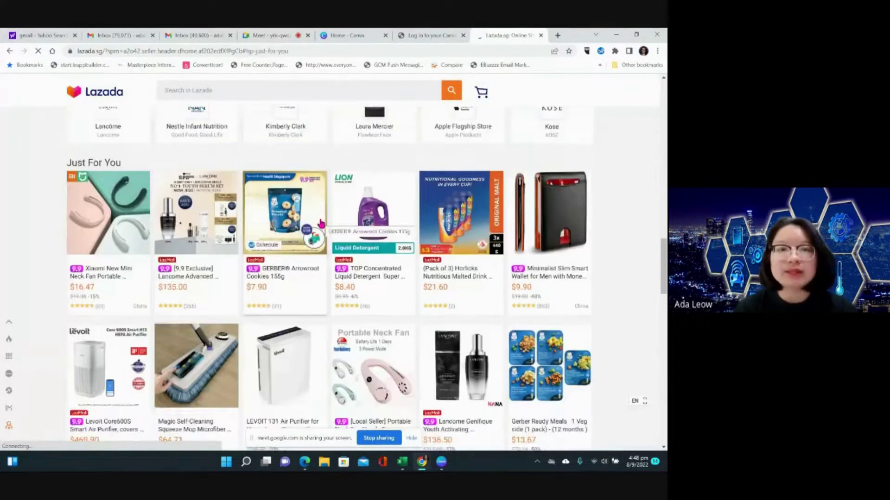
scroll(320, 224, "down", 2)
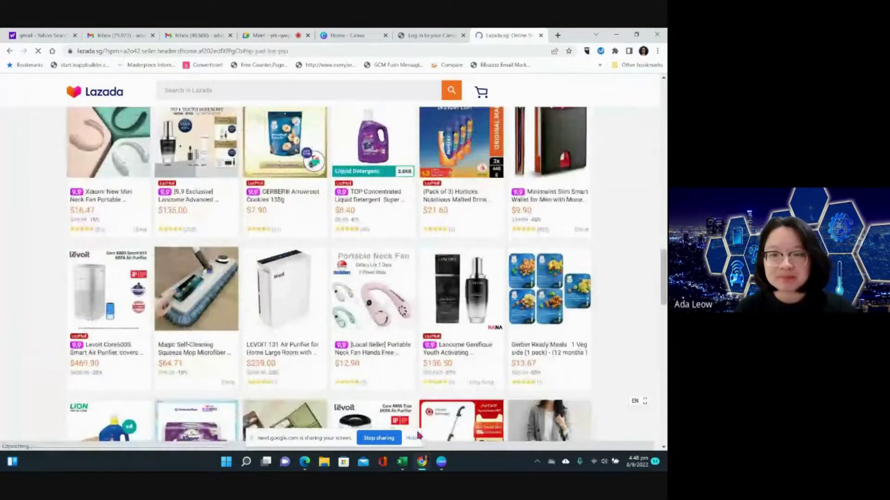
scroll(321, 224, "down", 5)
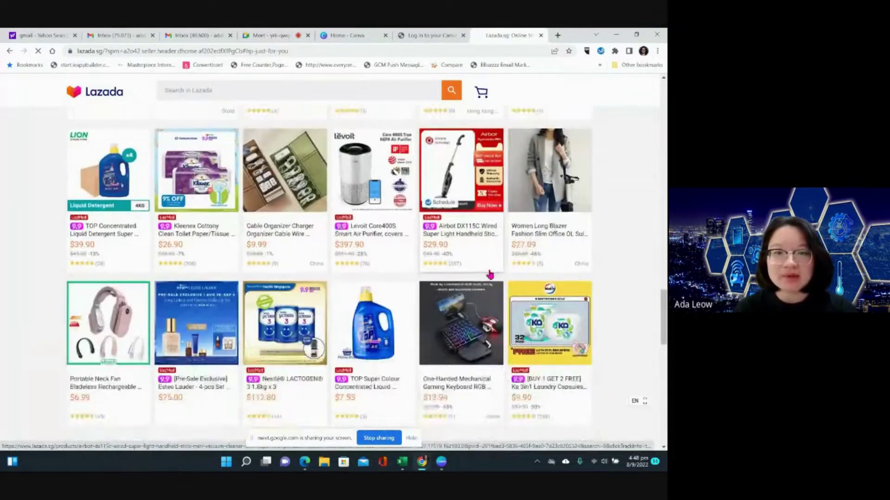
scroll(489, 273, "down", 2)
scroll(490, 274, "down", 3)
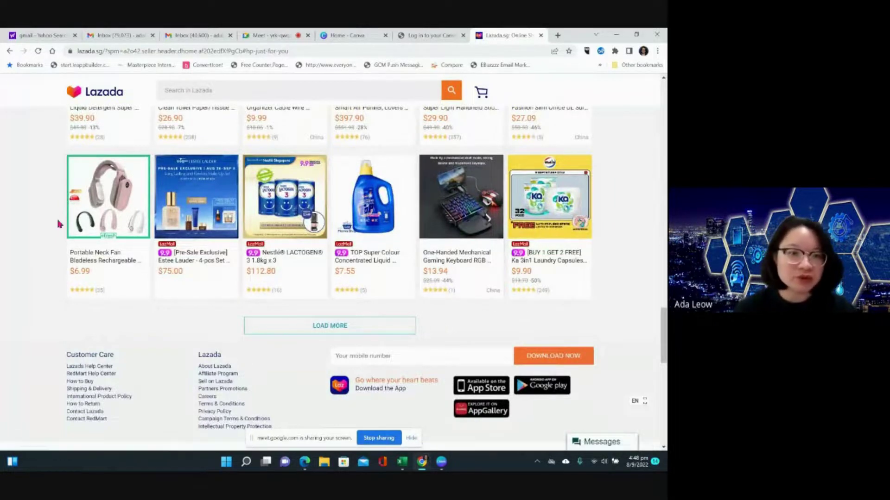
Switch back to Canva, add a blank second page to the design, and show the elements library.
left_click(441, 462)
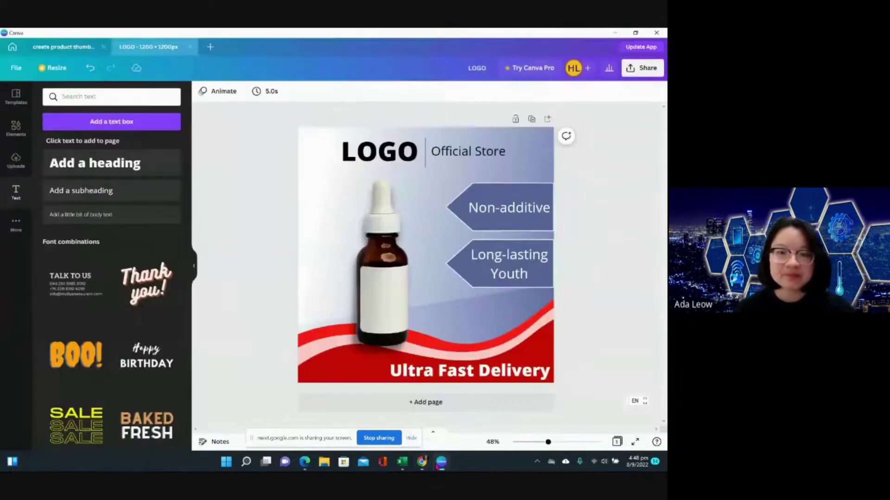
left_click(342, 403)
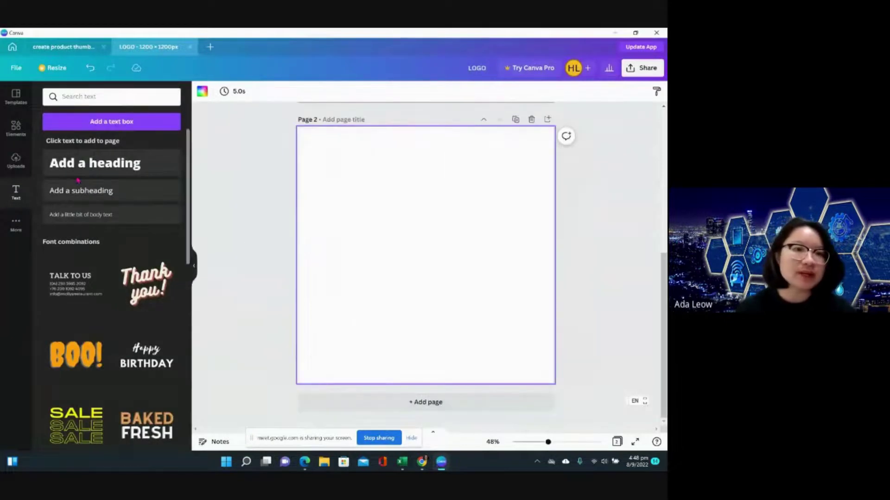
left_click(14, 126)
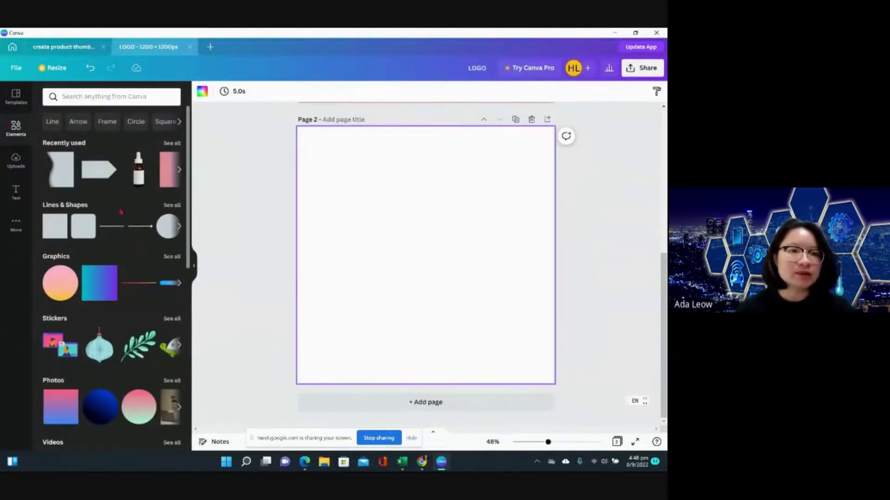
Add the hollow square outline from the Other Shapes collection to the blank page 2.
left_click(170, 207)
scroll(170, 206, "down", 5)
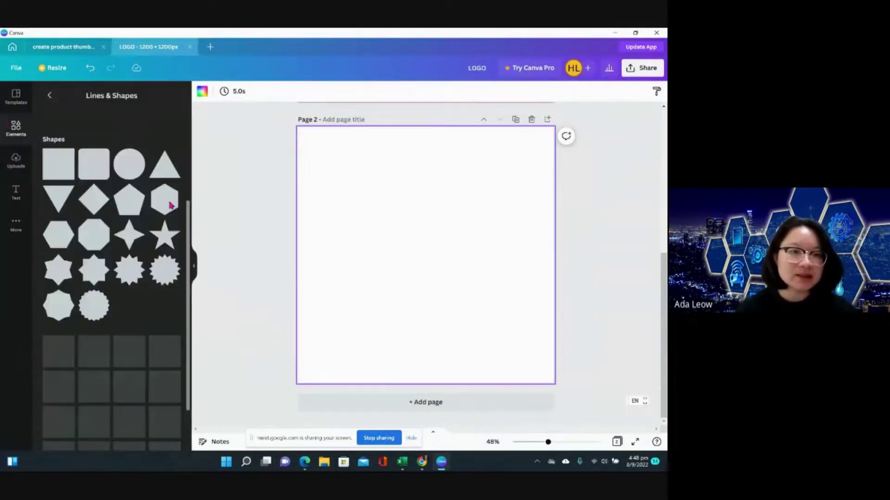
scroll(170, 205, "down", 8)
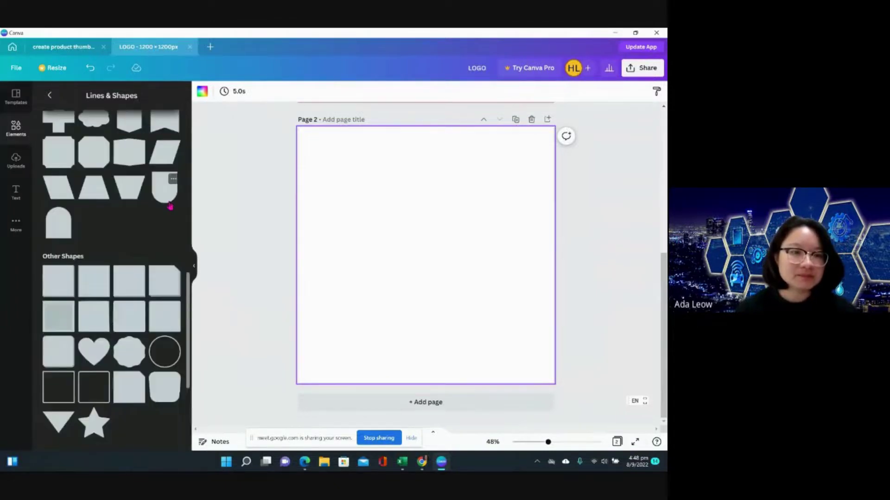
scroll(170, 206, "down", 2)
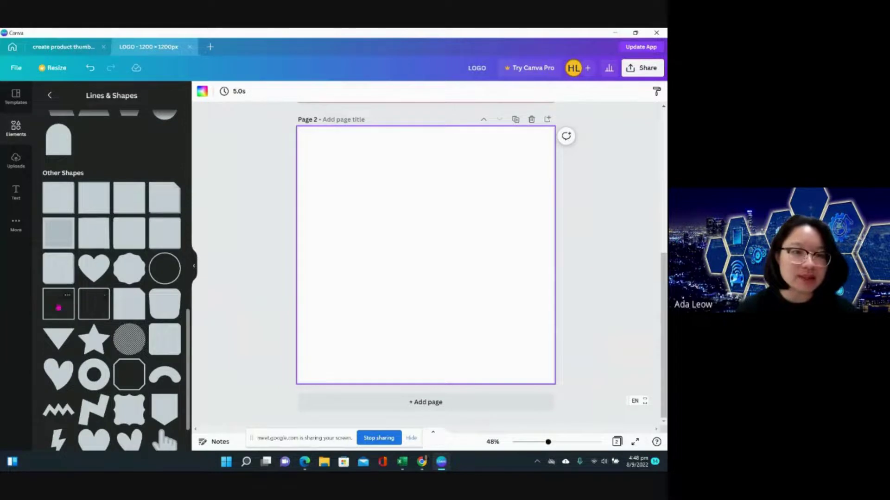
scroll(59, 308, "down", 1)
left_click(58, 278)
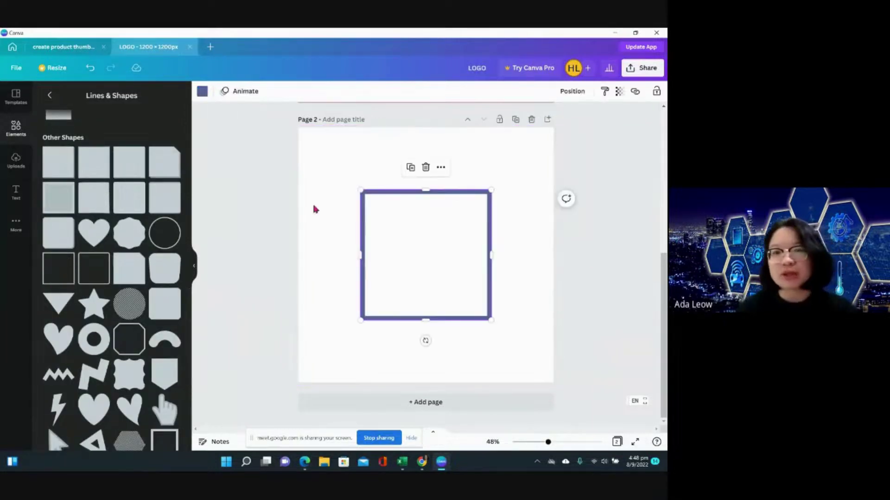
Enlarge the square outline to the edges of page 2 so it forms a full border.
left_click_drag(360, 189, 298, 127)
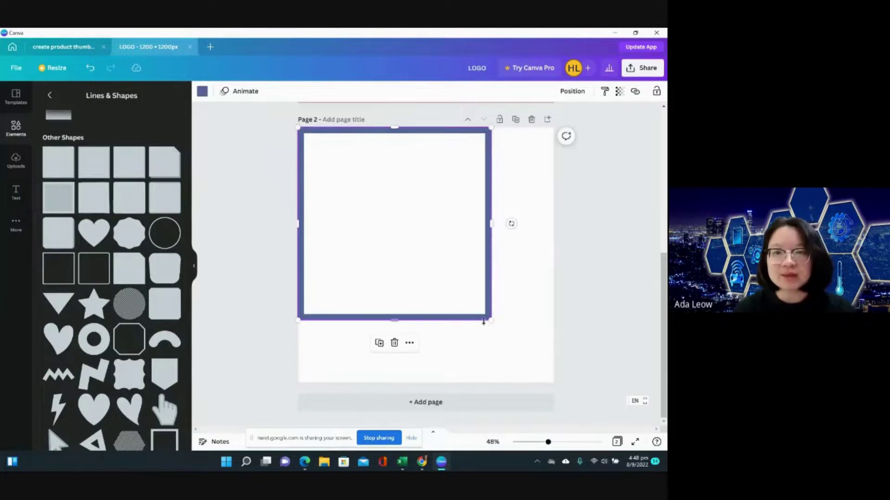
left_click_drag(492, 321, 554, 382)
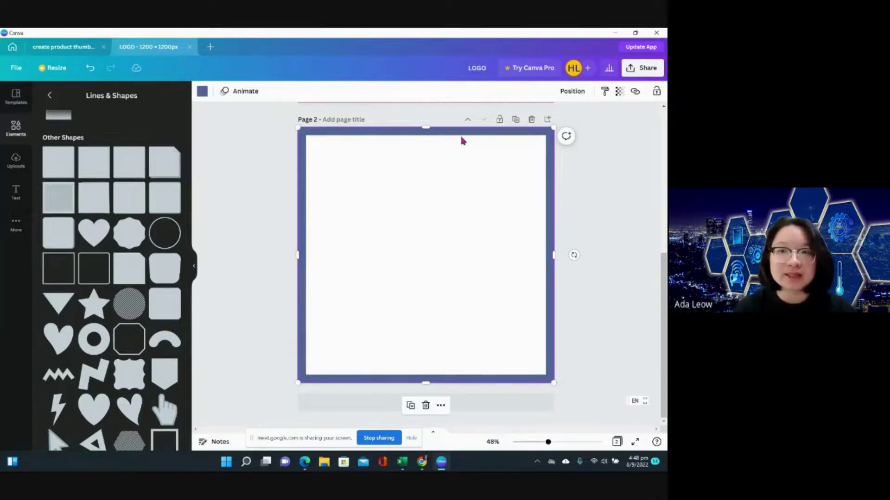
left_click(244, 276)
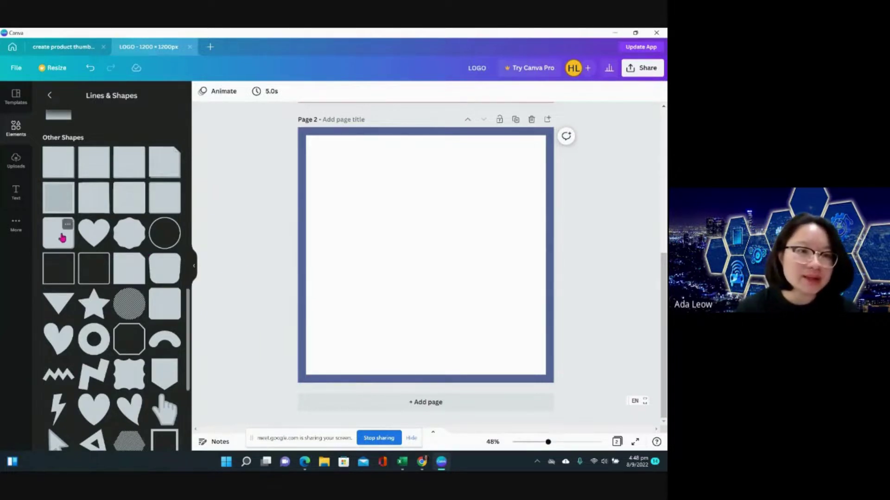
Add a rounded square to page 2 and shape it into a wide, low tab centred over the bottom border.
scroll(157, 210, "up", 10)
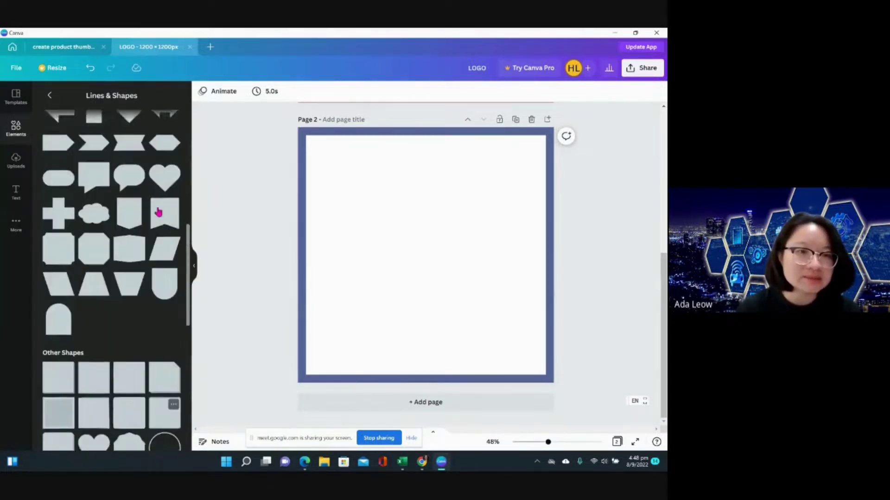
left_click(94, 181)
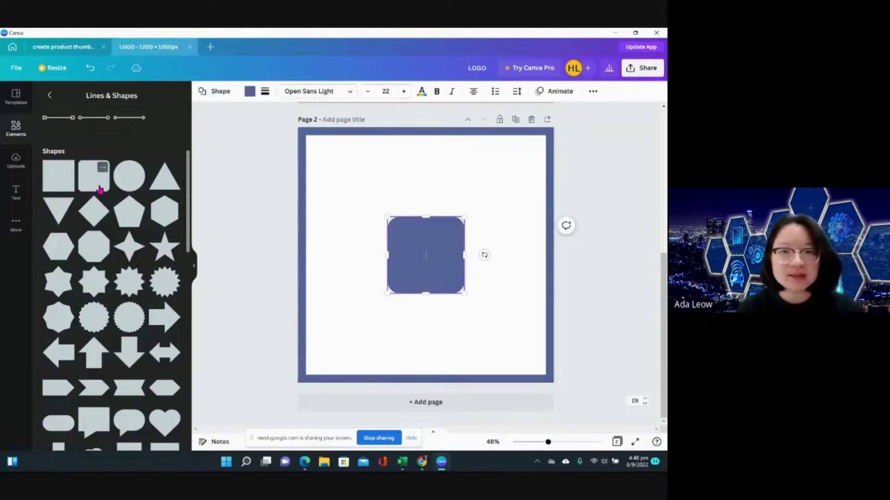
left_click(363, 223)
left_click_drag(413, 242, 352, 341)
left_click_drag(464, 340, 500, 331)
left_click_drag(438, 342, 439, 350)
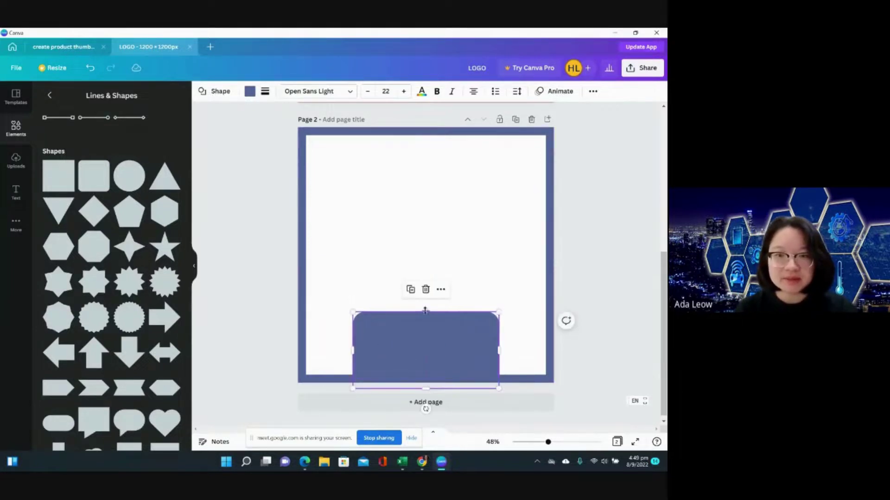
left_click_drag(425, 310, 405, 363)
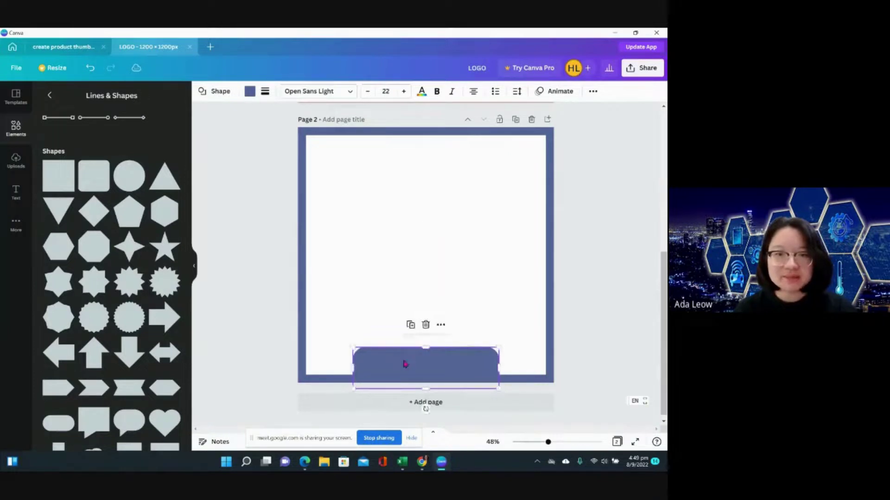
left_click(259, 280)
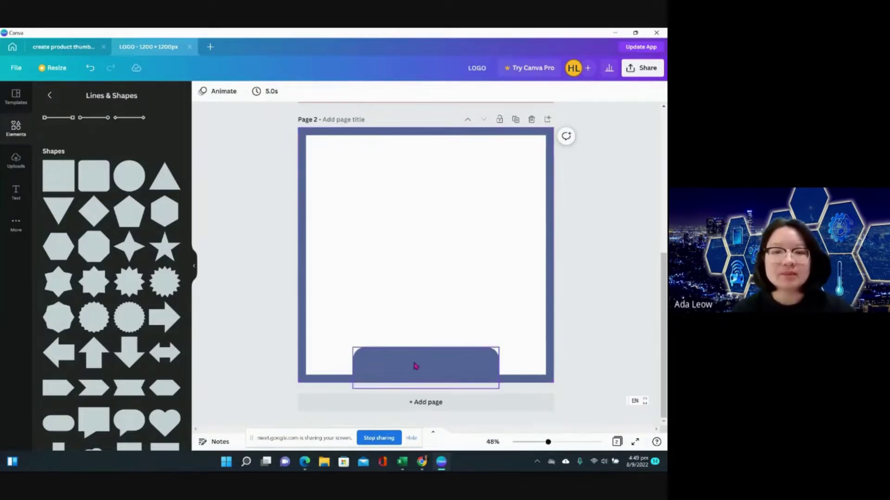
Add a third page and cover it completely with an enlarged solid square.
left_click(388, 404)
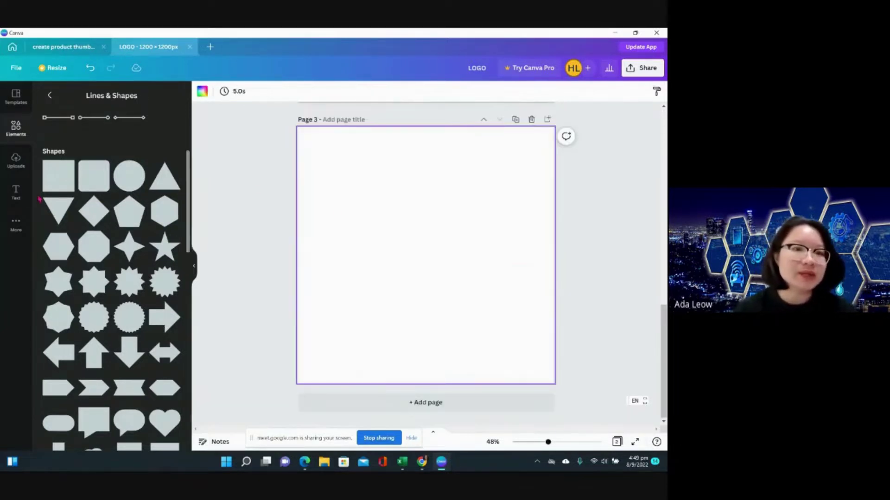
left_click(49, 185)
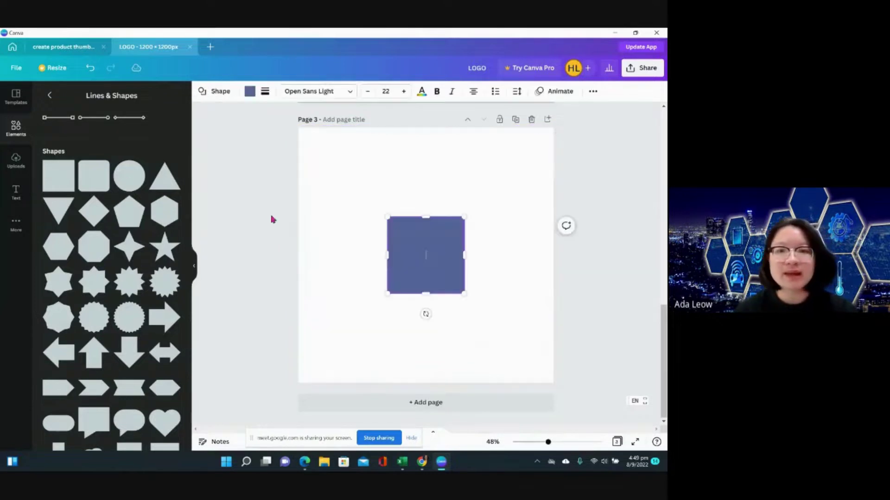
left_click(393, 236)
left_click_drag(376, 214, 277, 120)
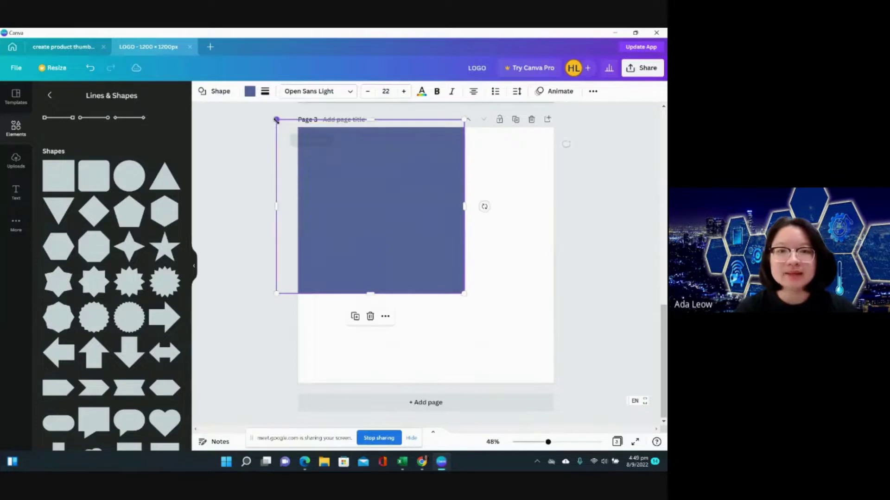
left_click(482, 312)
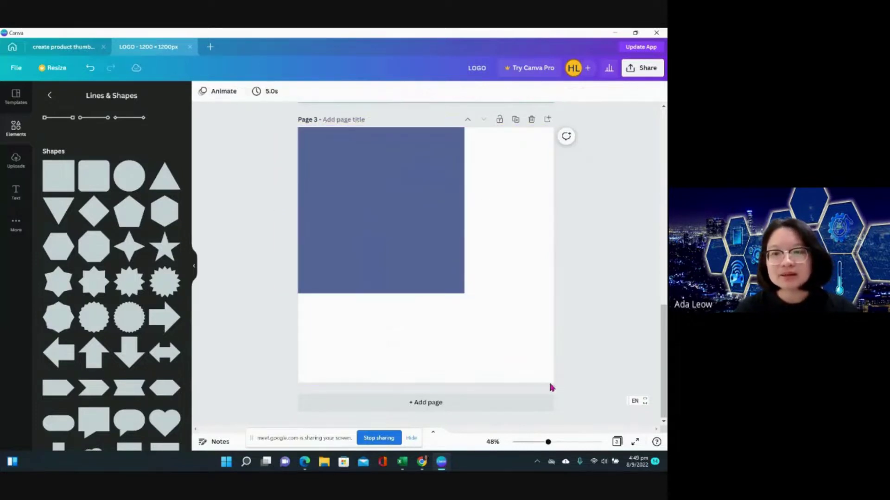
left_click(423, 266)
left_click_drag(492, 322, 580, 400)
left_click(285, 203)
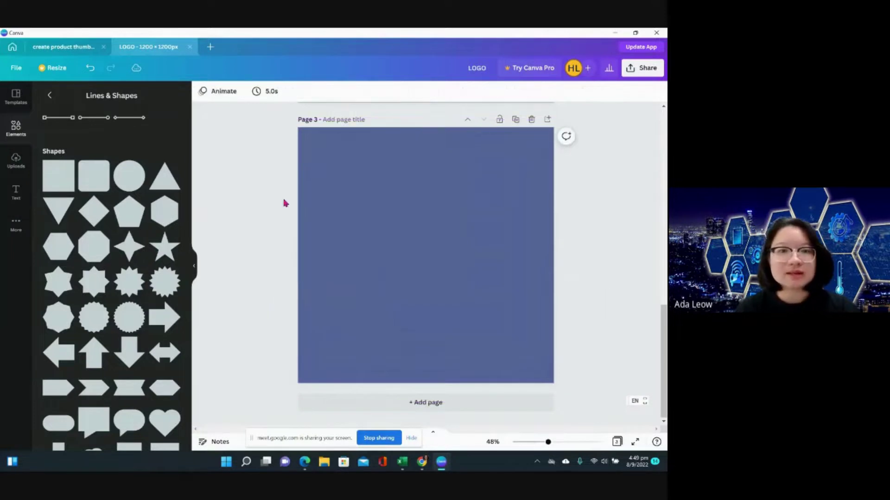
Add a rounded square to page 3 and colour it white.
left_click(106, 179)
left_click(249, 92)
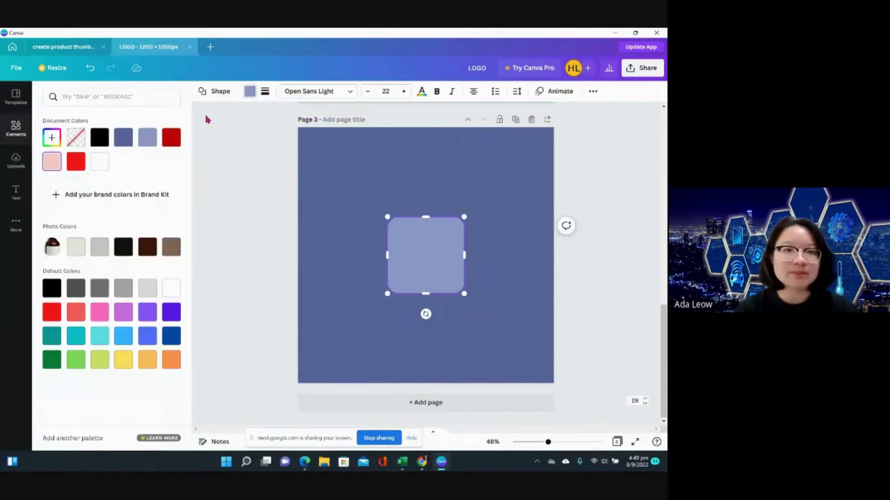
left_click(103, 165)
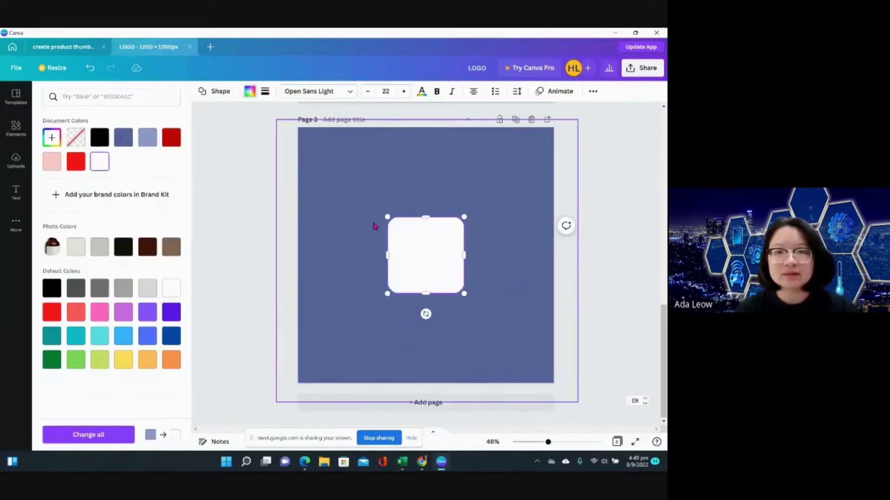
Enlarge the white rounded square and centre it on page 3, leaving a wide blue border around it.
left_click_drag(387, 217, 346, 179)
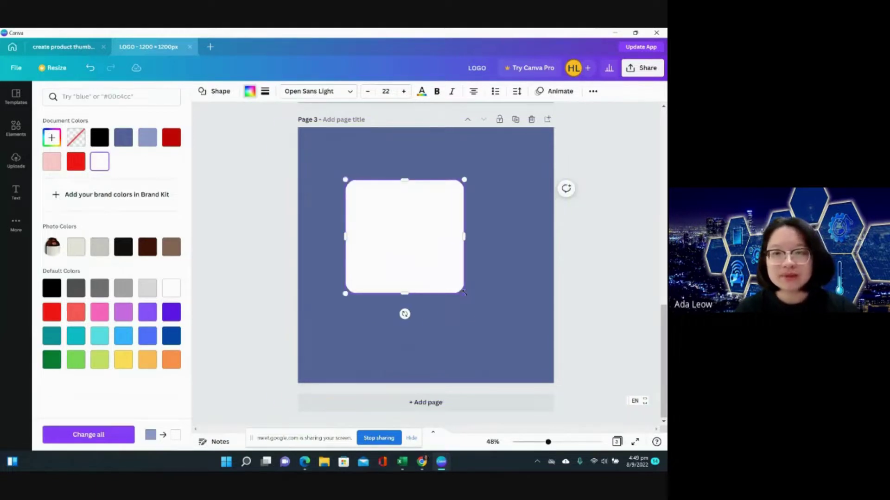
left_click_drag(463, 294, 524, 350)
left_click_drag(468, 310, 453, 284)
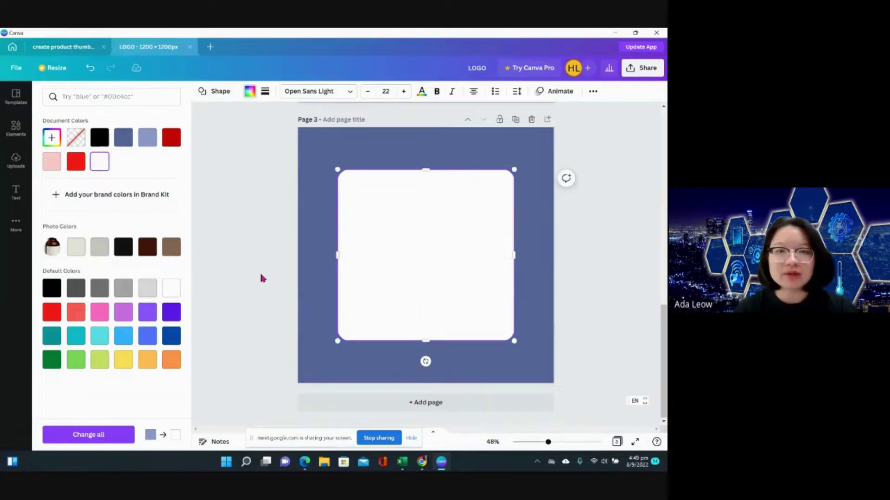
left_click(260, 276)
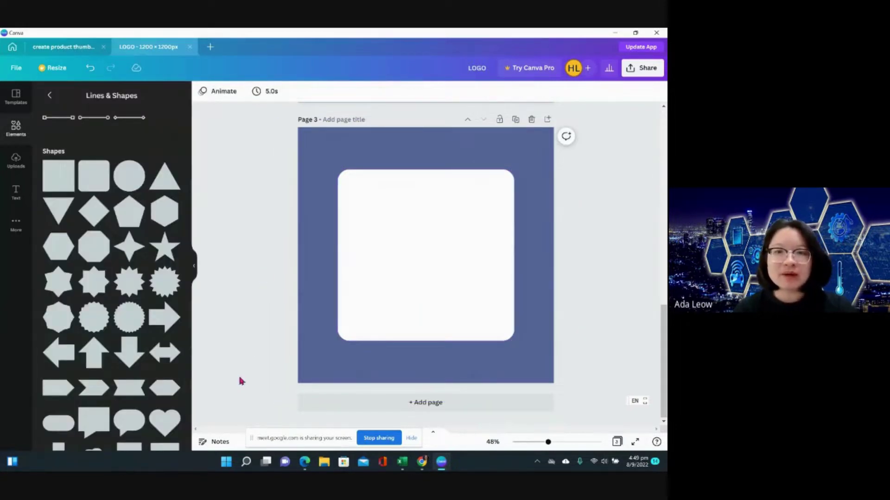
Return to page 2 and search the elements library for "tissue box", showing only photos.
scroll(240, 381, "up", 6)
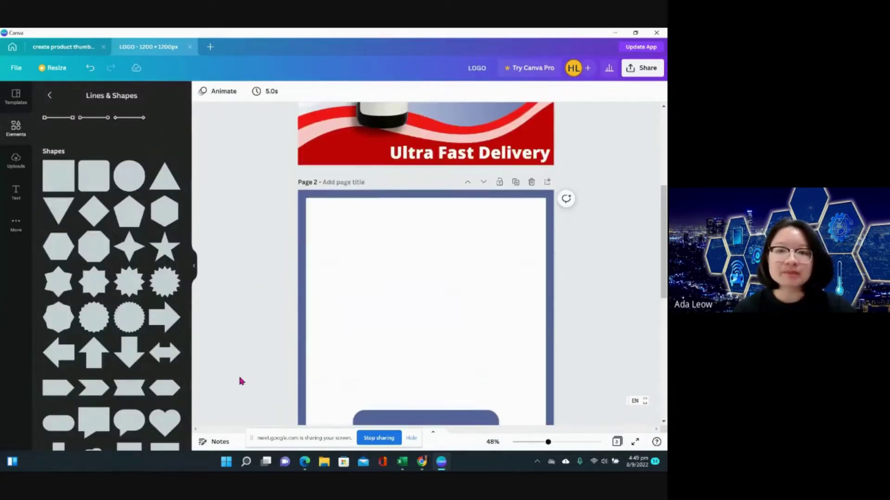
scroll(525, 245, "down", 3)
scroll(449, 211, "up", 2)
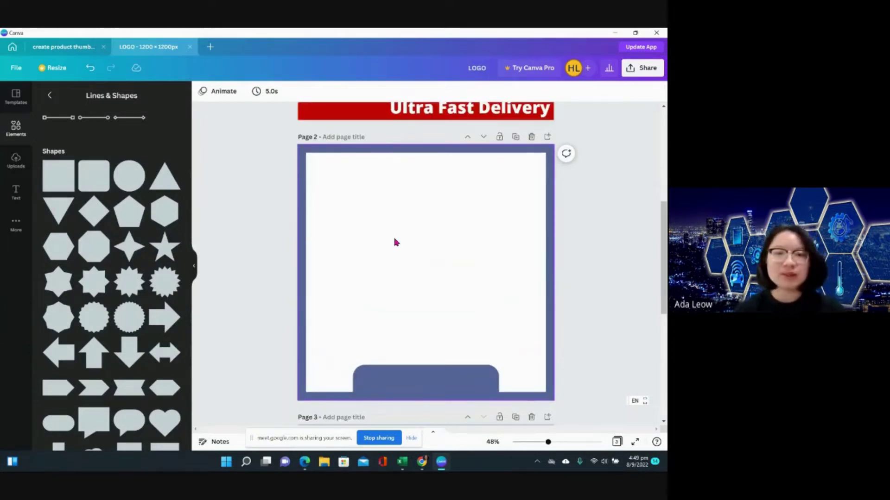
left_click(16, 160)
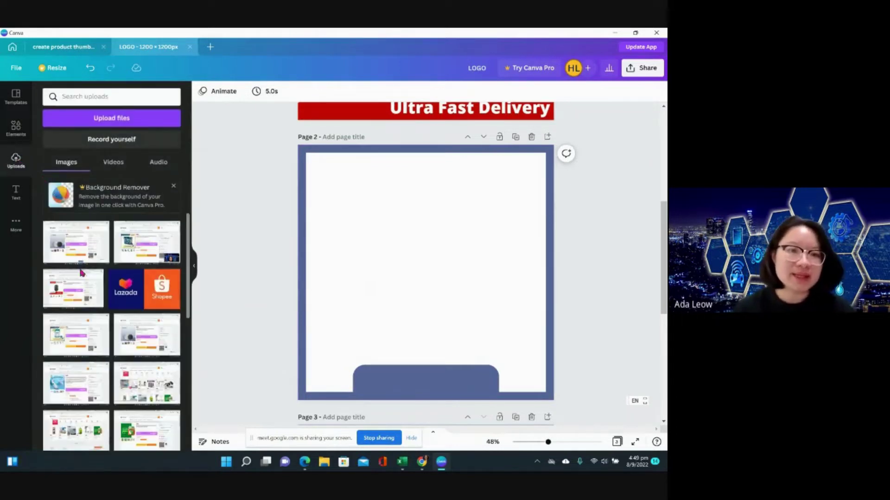
left_click(24, 129)
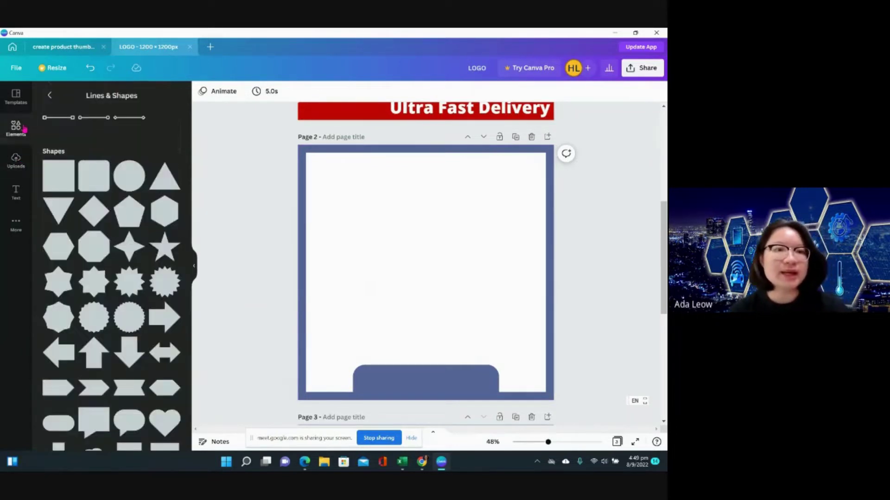
left_click(50, 95)
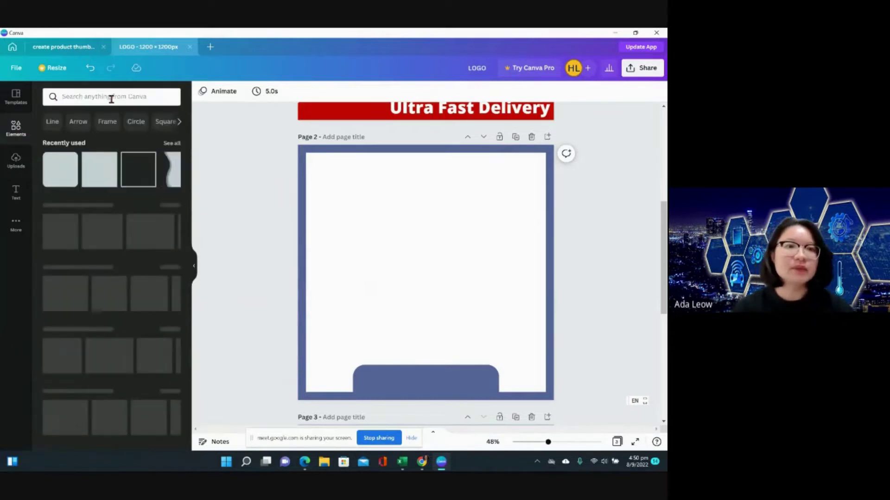
left_click(110, 96)
type("tissue box")
key("Return")
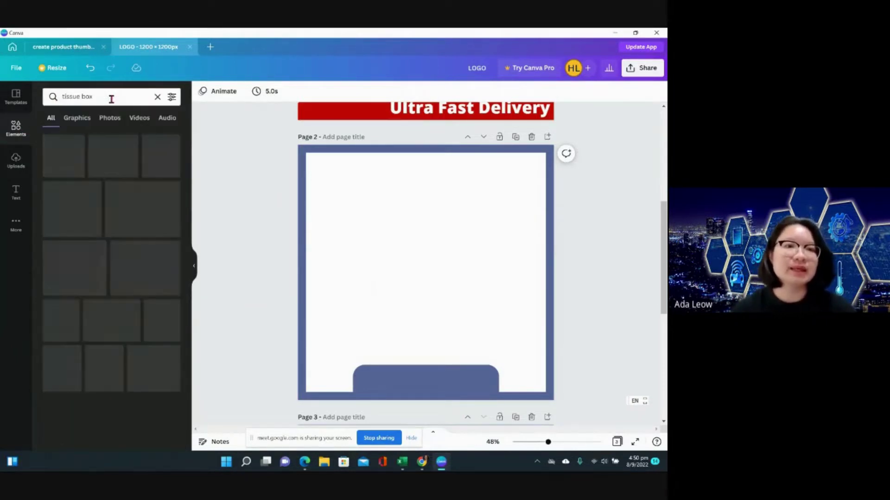
left_click(110, 118)
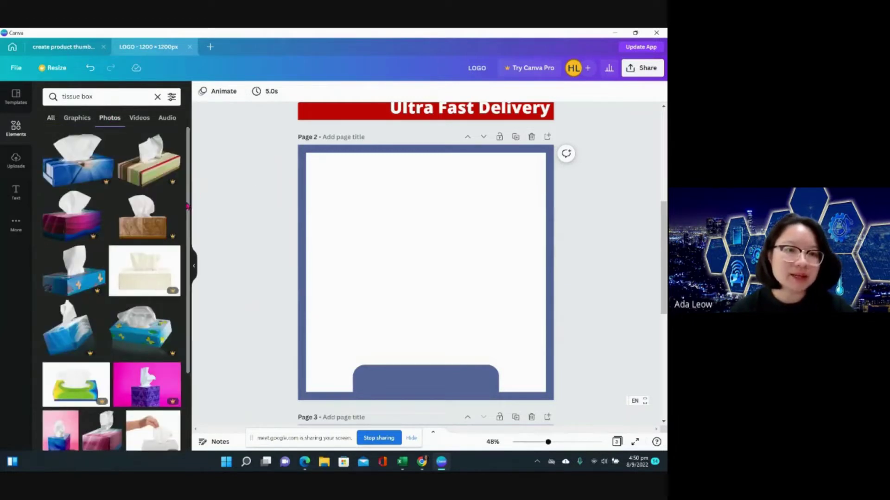
Insert the photo of the yellow, green and blue tissue box on a white background into page 2.
scroll(116, 273, "down", 2)
scroll(117, 273, "down", 2)
scroll(123, 285, "up", 4)
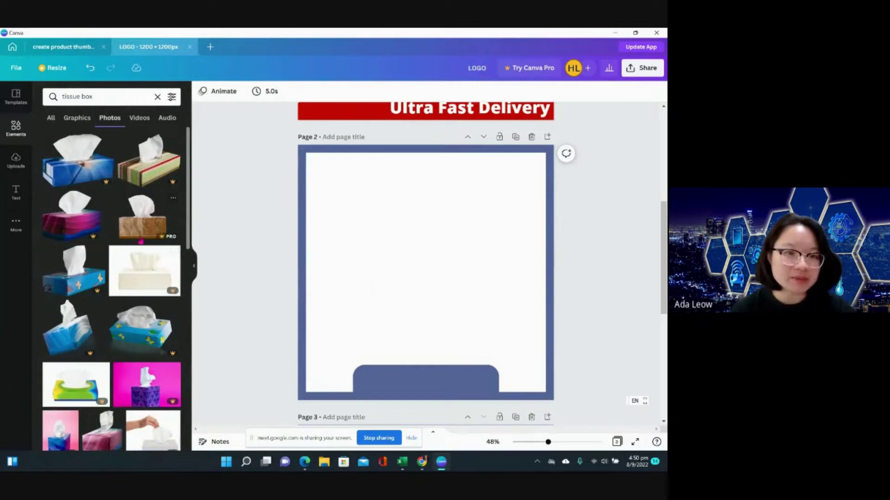
scroll(136, 284, "down", 3)
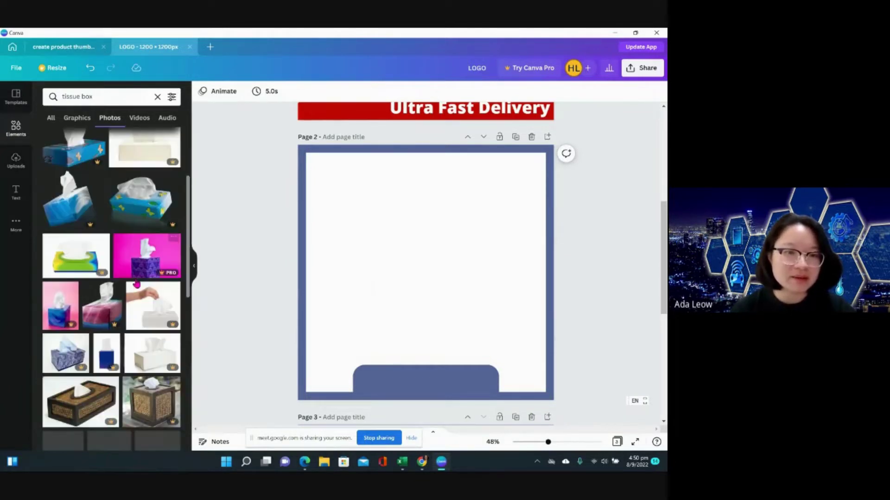
left_click(76, 255)
left_click(242, 287)
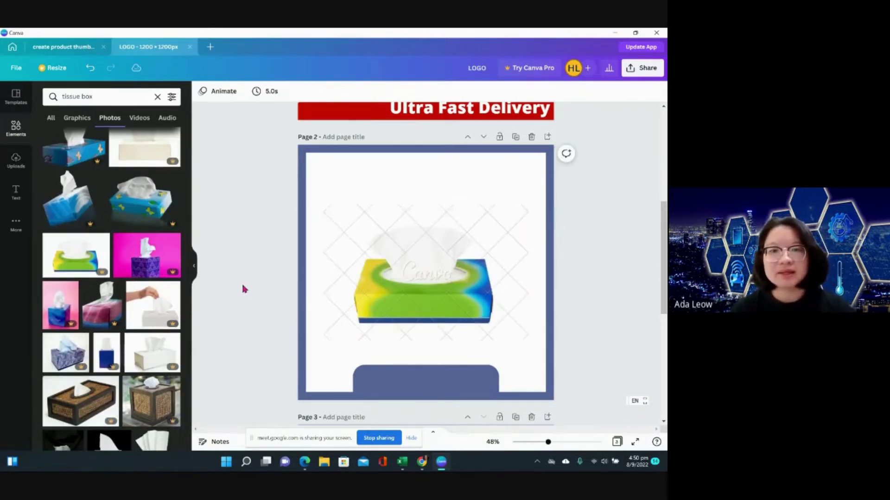
Enlarge the tissue box photo to nearly the full inner width of the border, above the bottom tab.
left_click(374, 317)
left_click_drag(306, 186, 309, 194)
left_click_drag(528, 194, 543, 182)
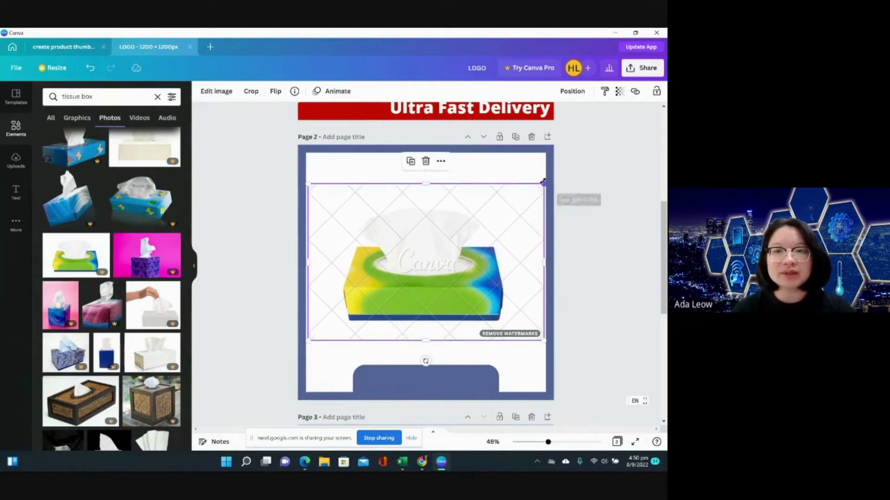
left_click(581, 162)
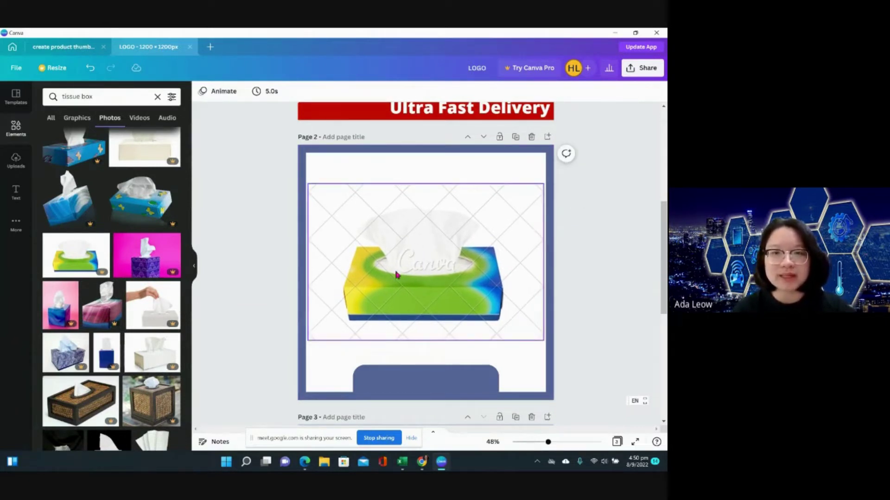
scroll(256, 244, "up", 3)
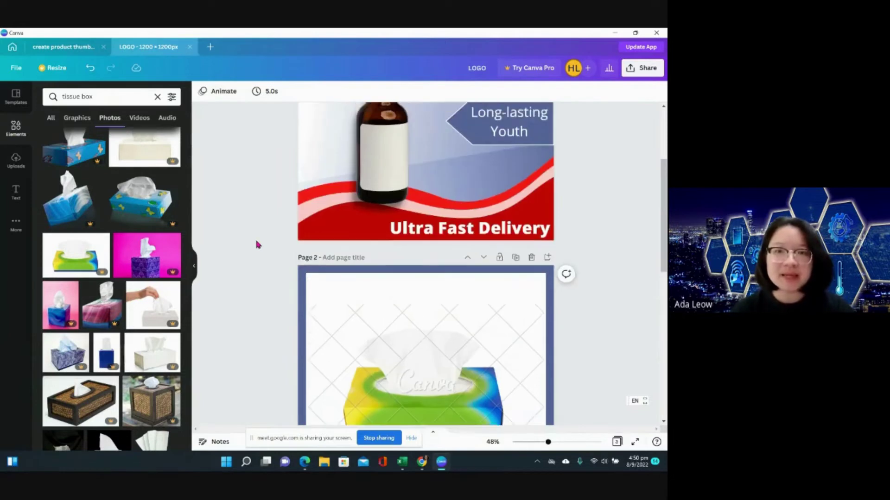
Review the bottle thumbnail on page 1, the tissue box layout on page 2 and the rounded frame on page 3.
scroll(257, 244, "down", 3)
scroll(337, 224, "up", 5)
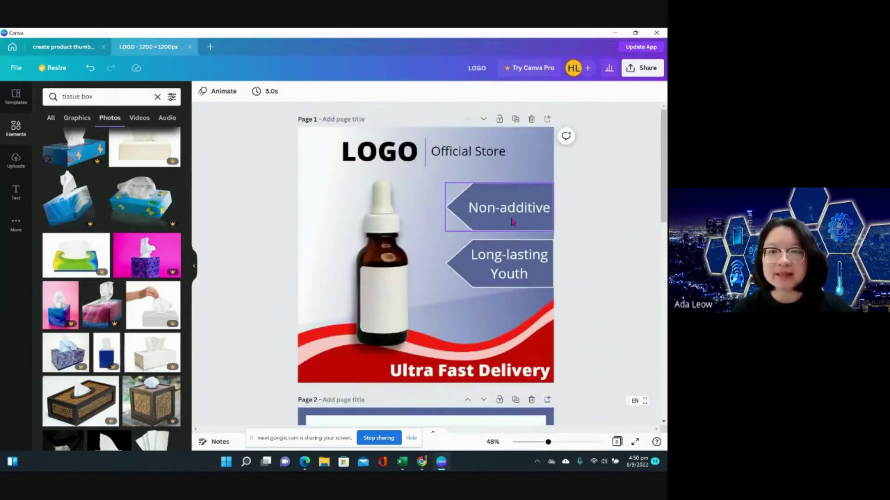
scroll(622, 250, "down", 4)
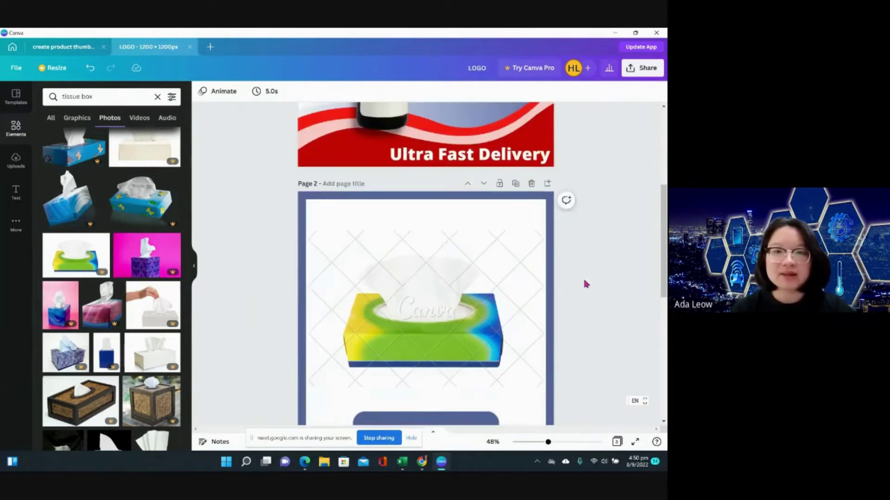
scroll(445, 343, "down", 4)
scroll(405, 304, "up", 3)
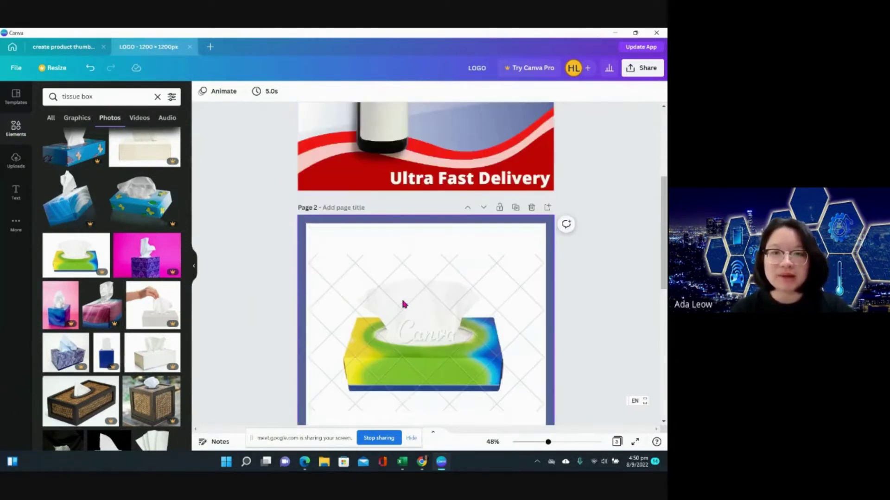
scroll(431, 253, "down", 3)
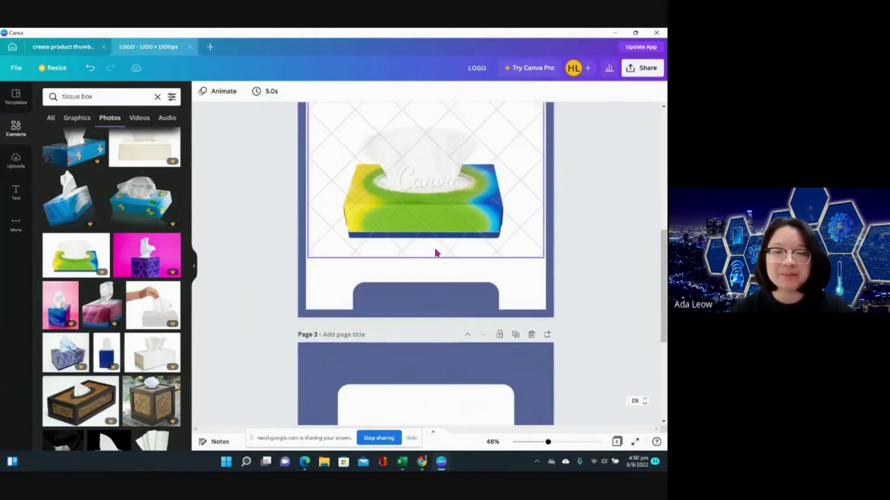
right_click(435, 252)
left_click(253, 230)
scroll(254, 230, "down", 4)
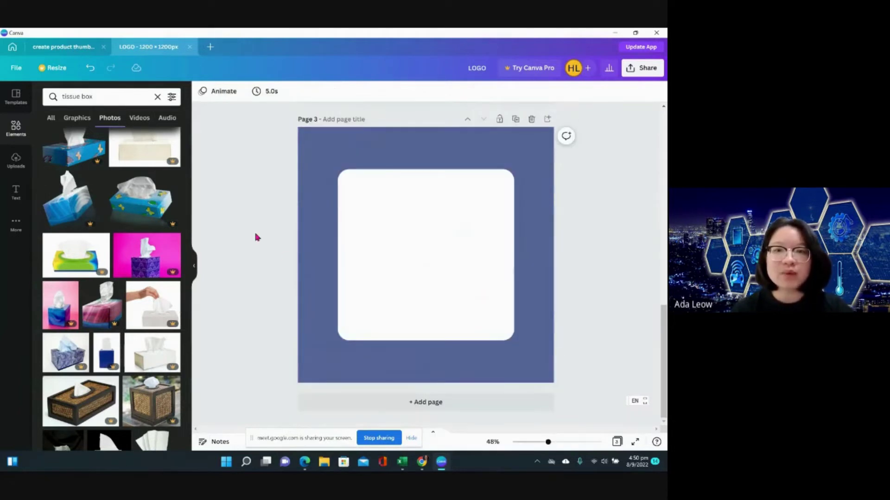
scroll(254, 229, "up", 8)
scroll(256, 237, "up", 1)
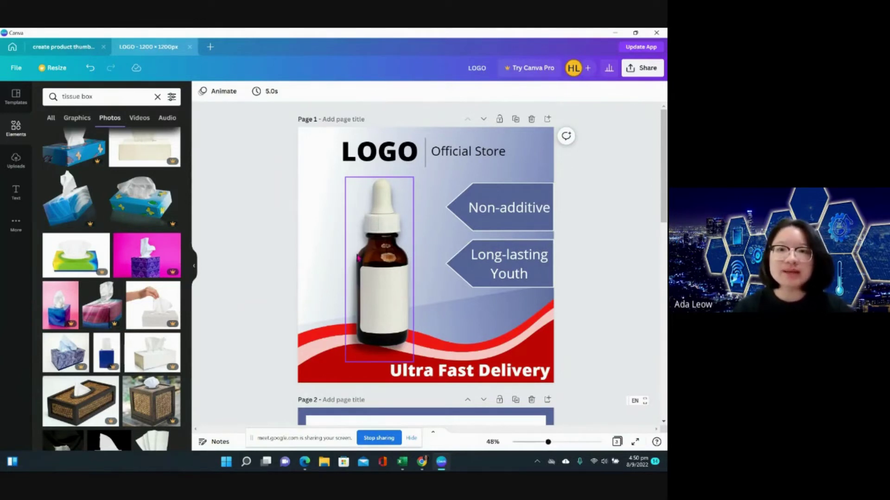
Move the dropper bottle photo on page 1 slightly to the right, closer to the two blue arrow labels.
left_click_drag(358, 258, 369, 258)
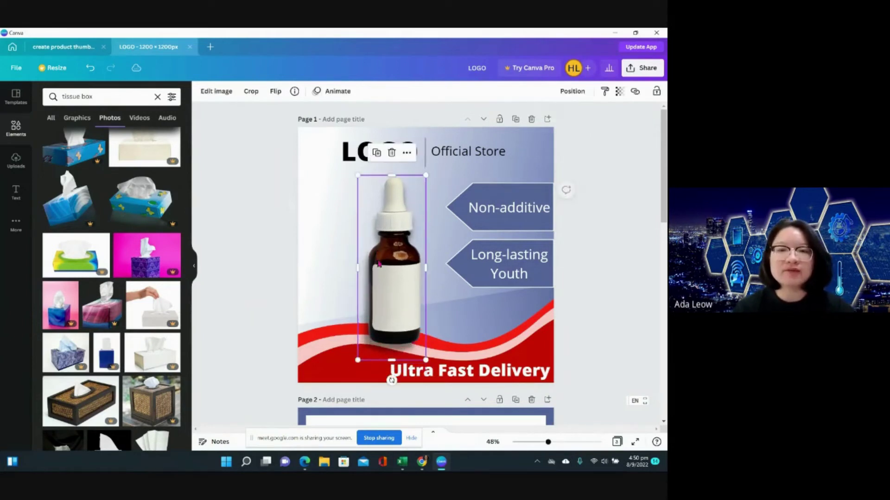
left_click(263, 244)
Look over the frame layouts on pages 2 and 3, and preview the open Chrome windows.
scroll(262, 244, "down", 7)
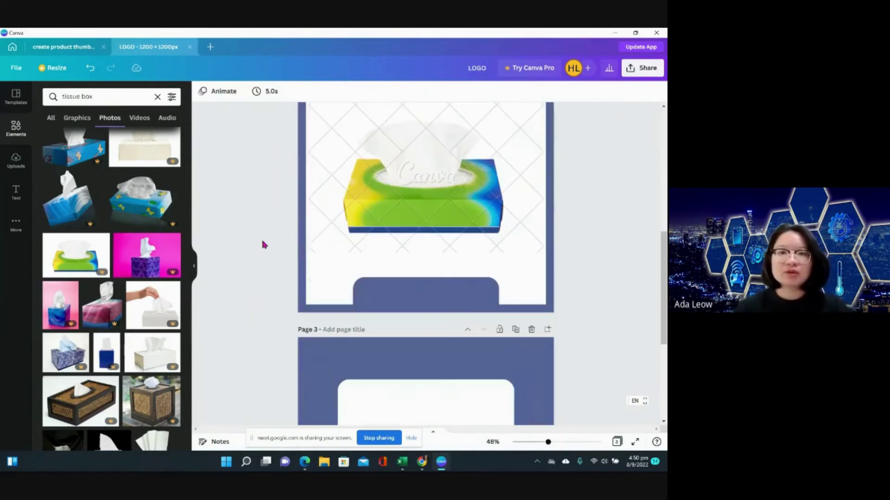
scroll(264, 244, "down", 5)
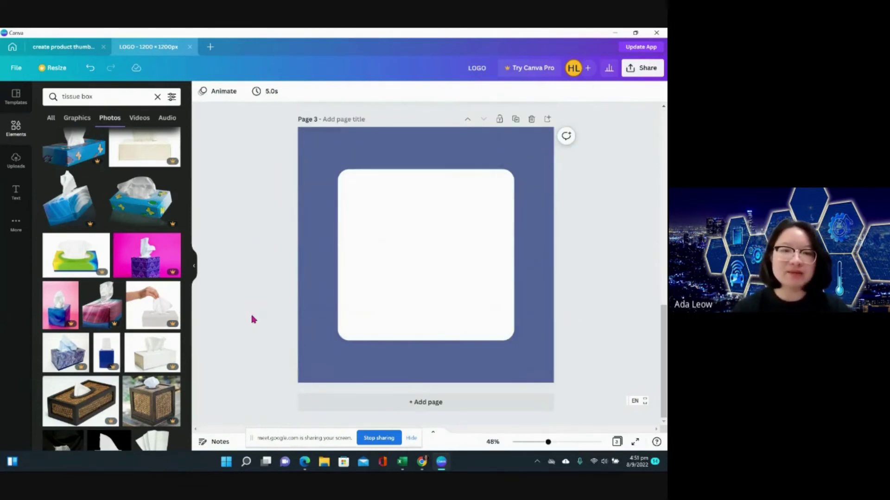
mouse_move(424, 466)
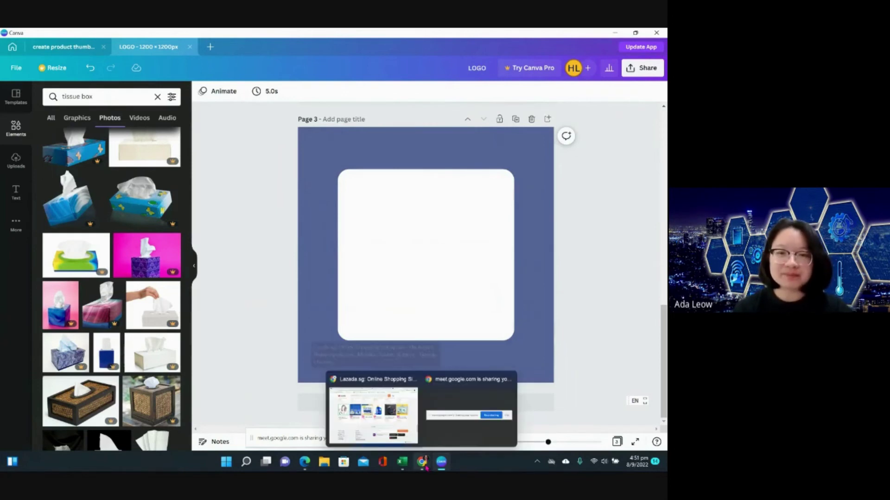